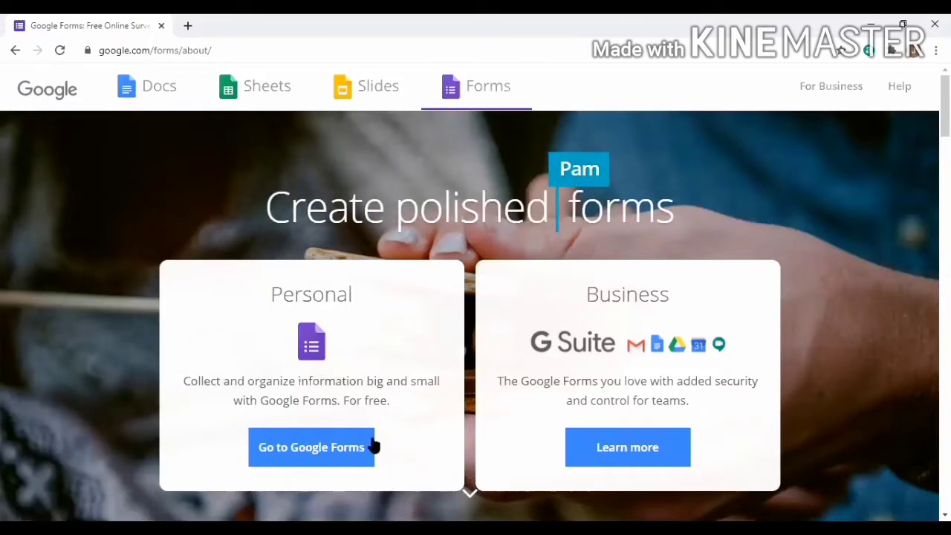
# Go from the welcome page to the Google Forms start page
pyautogui.click(318, 459)
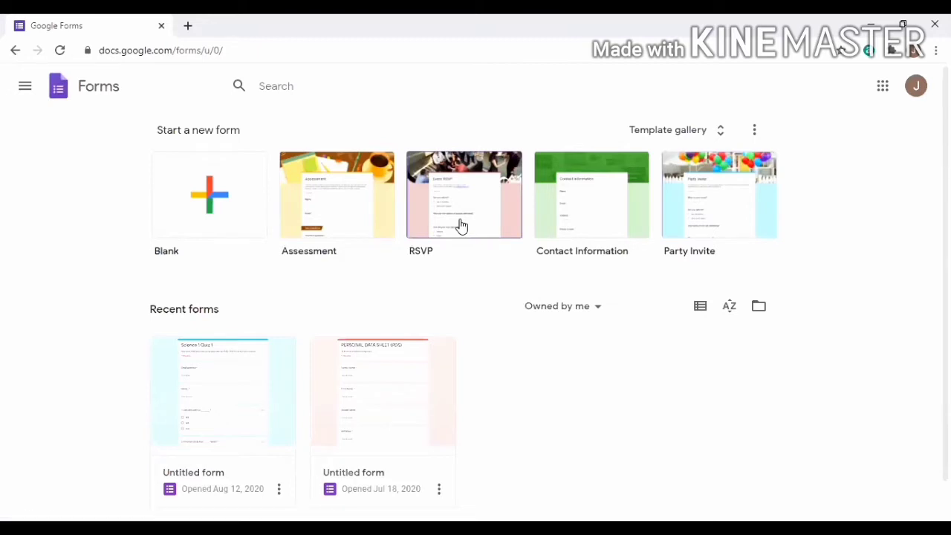
# Create a blank form and title it 'Science 1 Quiz 1'
pyautogui.click(208, 202)
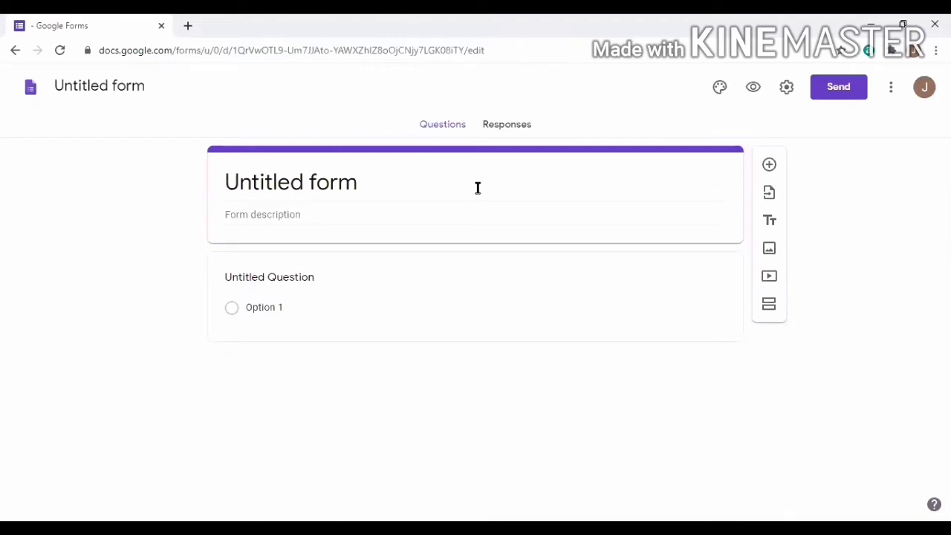
pyautogui.click(371, 198)
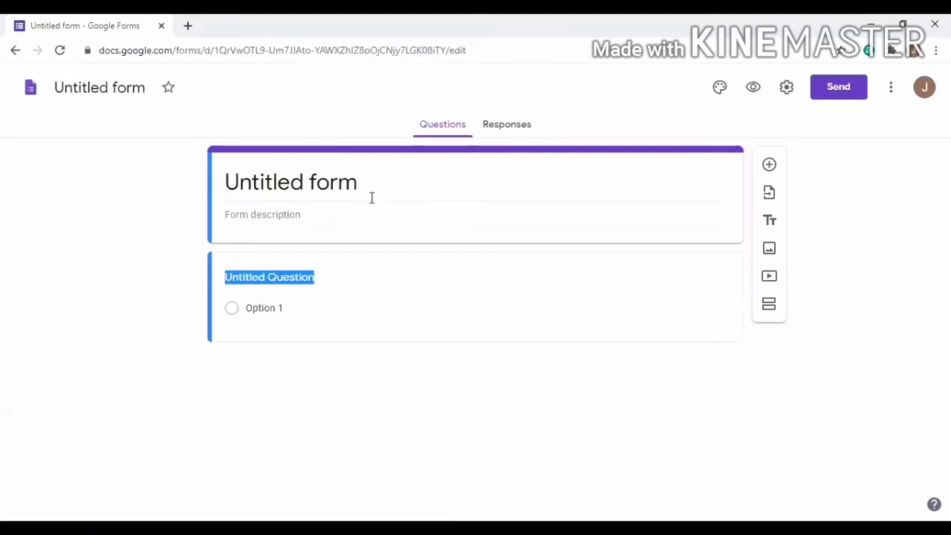
pyautogui.click(289, 198)
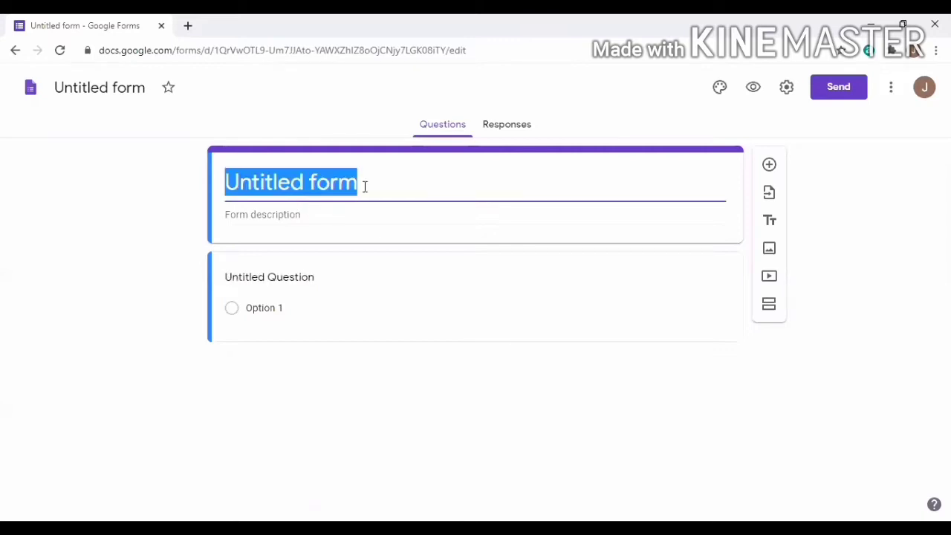
pyautogui.write('Scie')
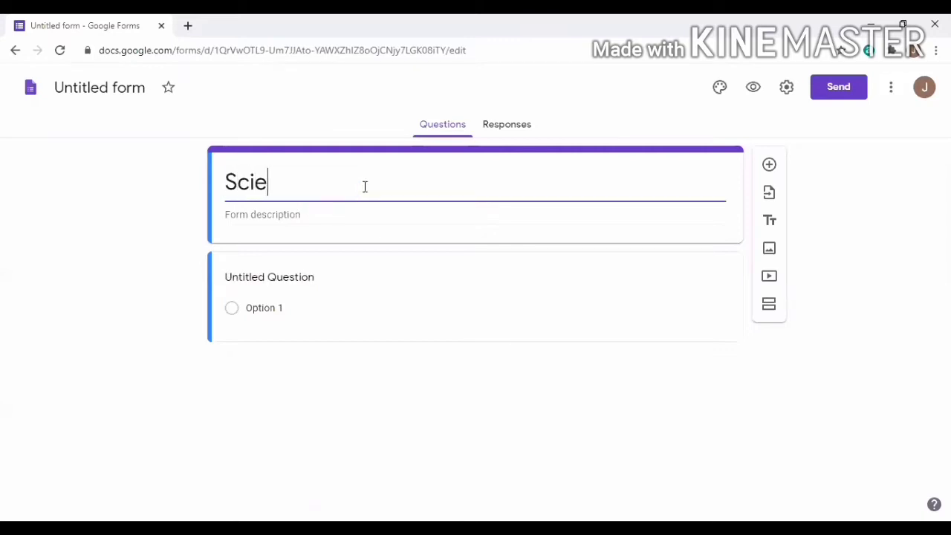
pyautogui.write('nce 1')
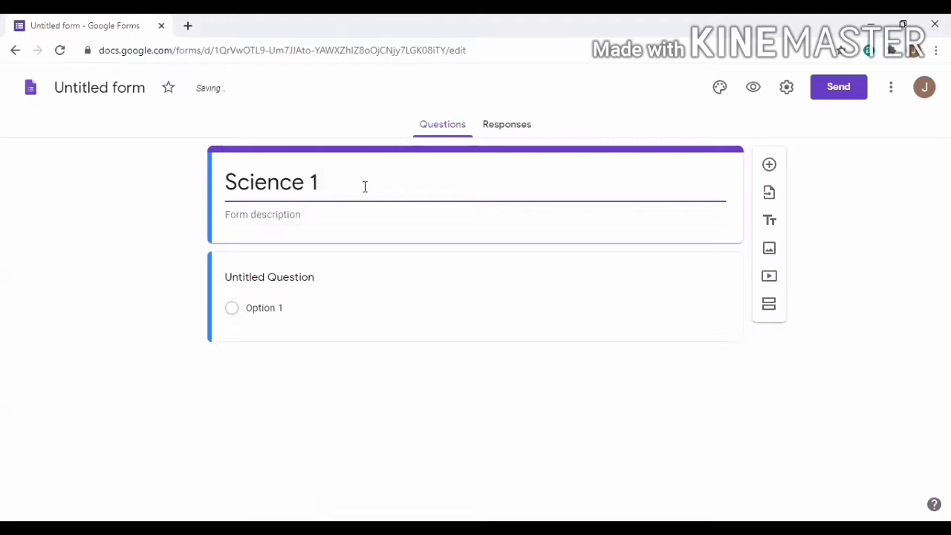
pyautogui.write(' Quiz 1')
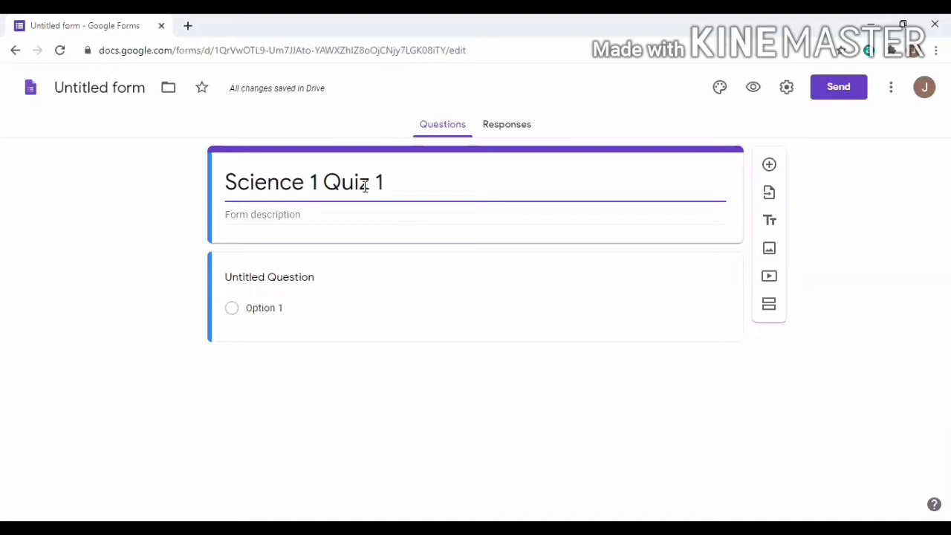
pyautogui.click(317, 217)
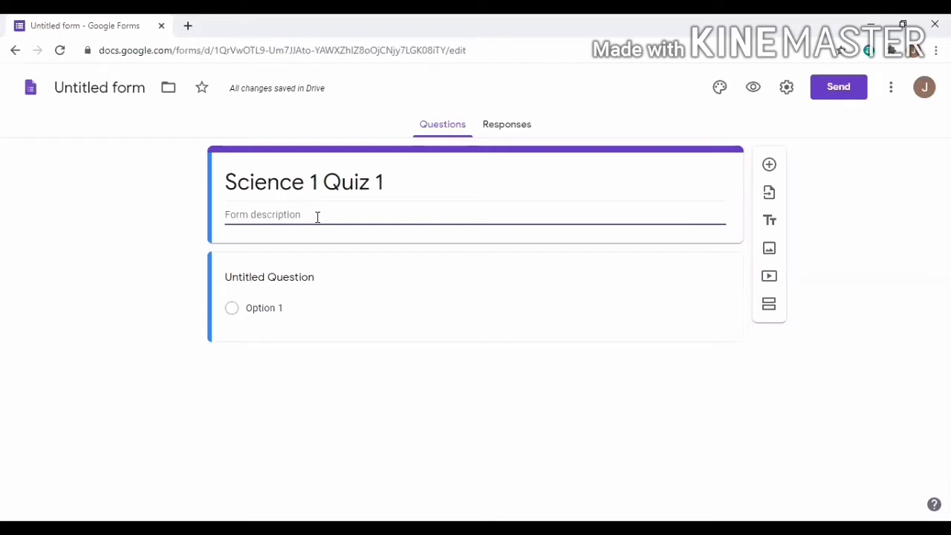
# Enter the description 'Directions: Read and analyze the questions carefully. Click the circle of your answer.'
pyautogui.write('Direct')
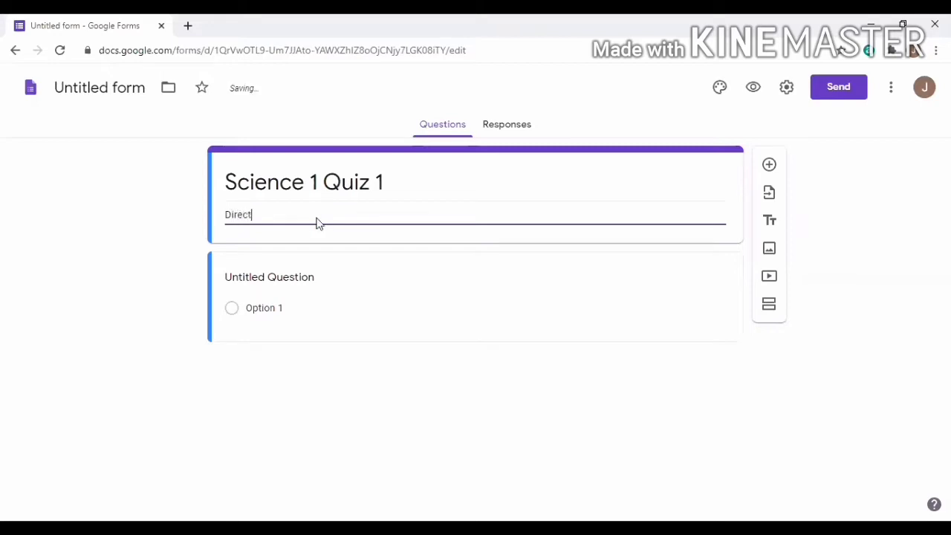
pyautogui.write('ions:')
pyautogui.write(' r')
pyautogui.press('BackSpace')
pyautogui.write('Read and analyze the questions ')
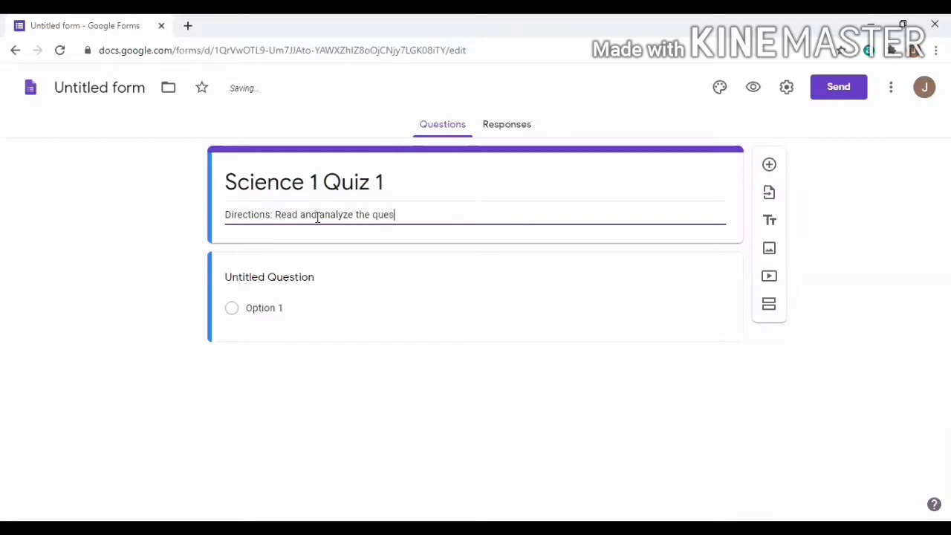
pyautogui.write('carefully. x')
pyautogui.press('BackSpace')
pyautogui.write('Click the ')
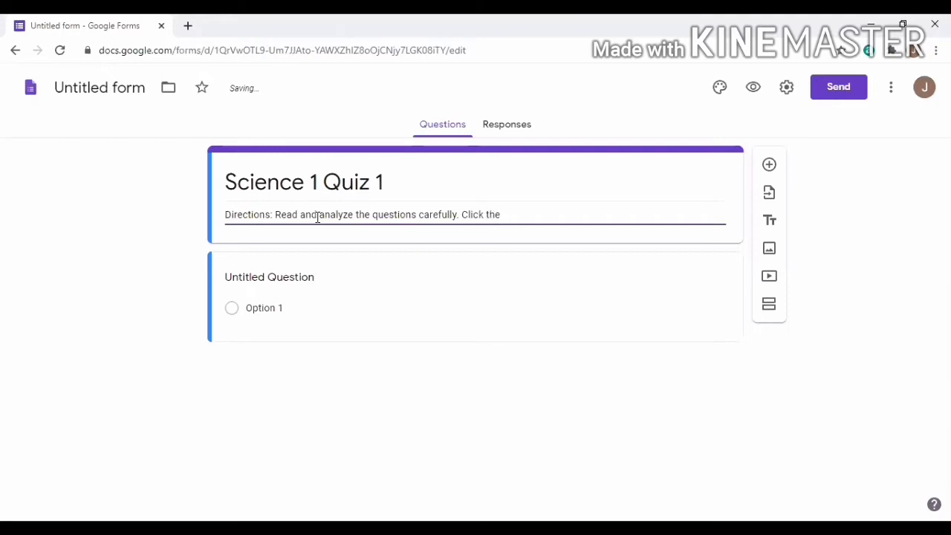
pyautogui.write('circle o')
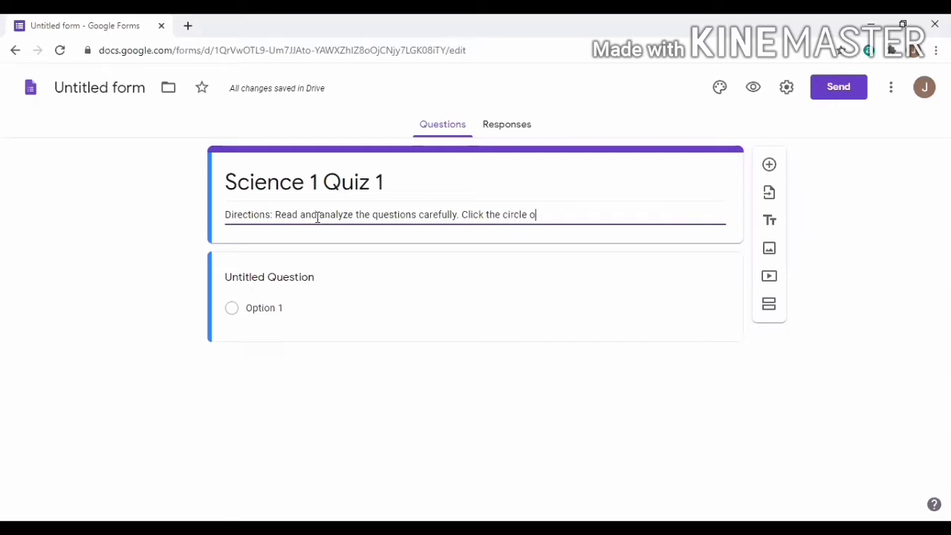
pyautogui.write('f you')
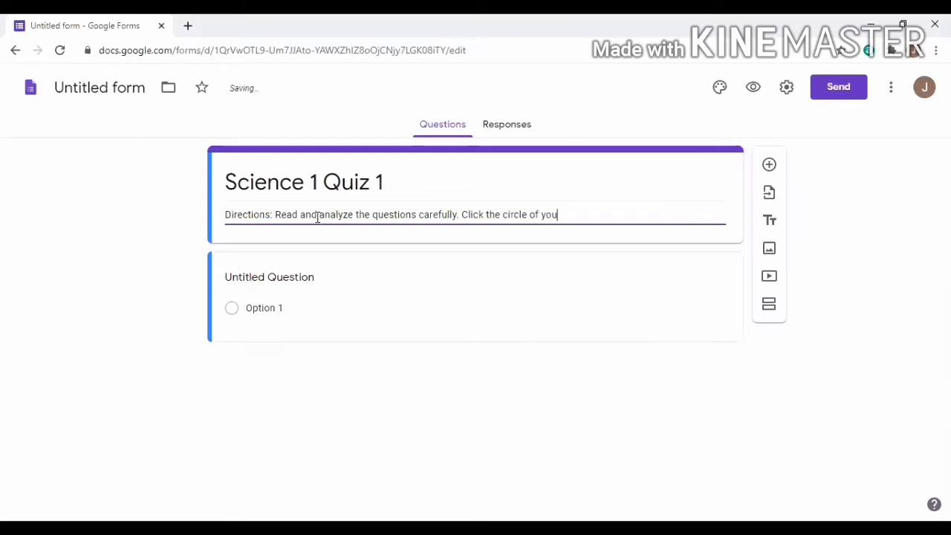
pyautogui.write(' answer')
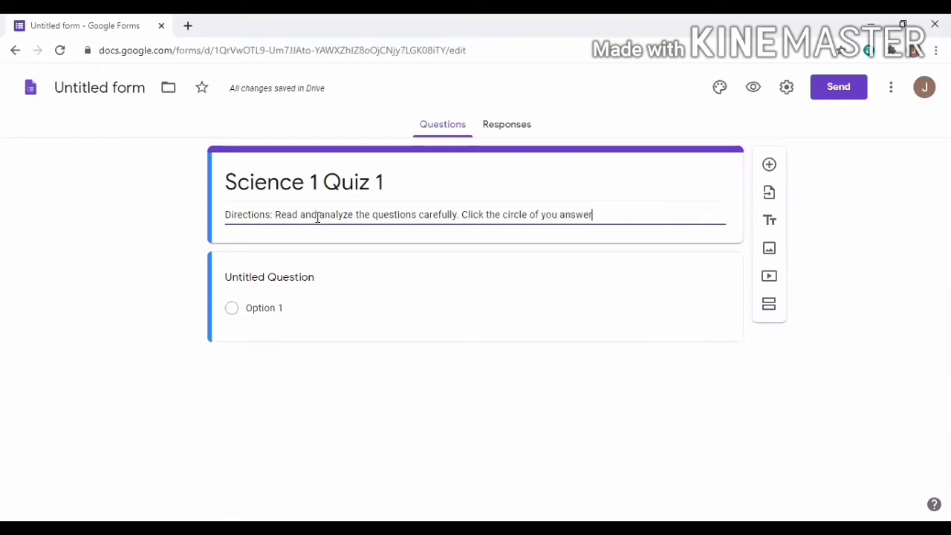
pyautogui.write('.')
pyautogui.click(558, 215)
pyautogui.write('r')
# Add a required 'Name:' question and begin the next question's title with '1.'
pyautogui.click(766, 172)
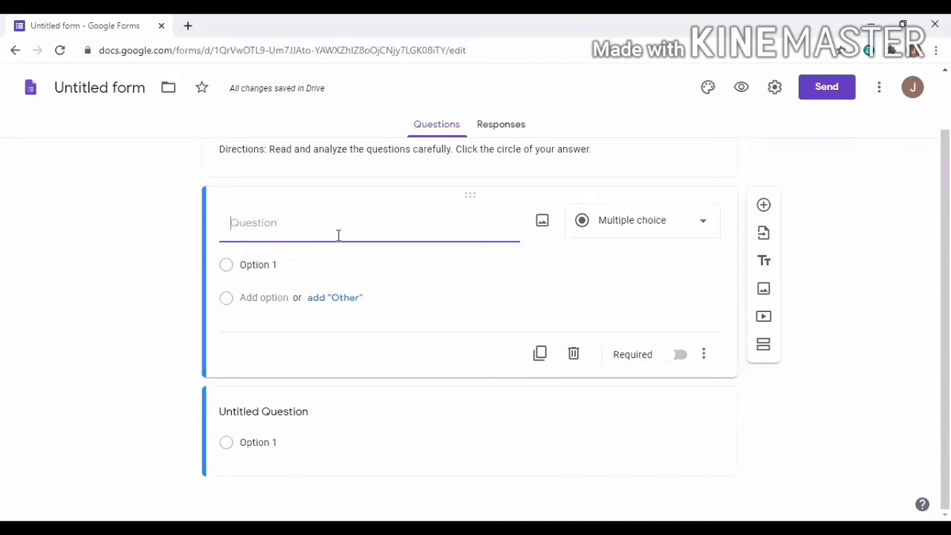
pyautogui.write('Name')
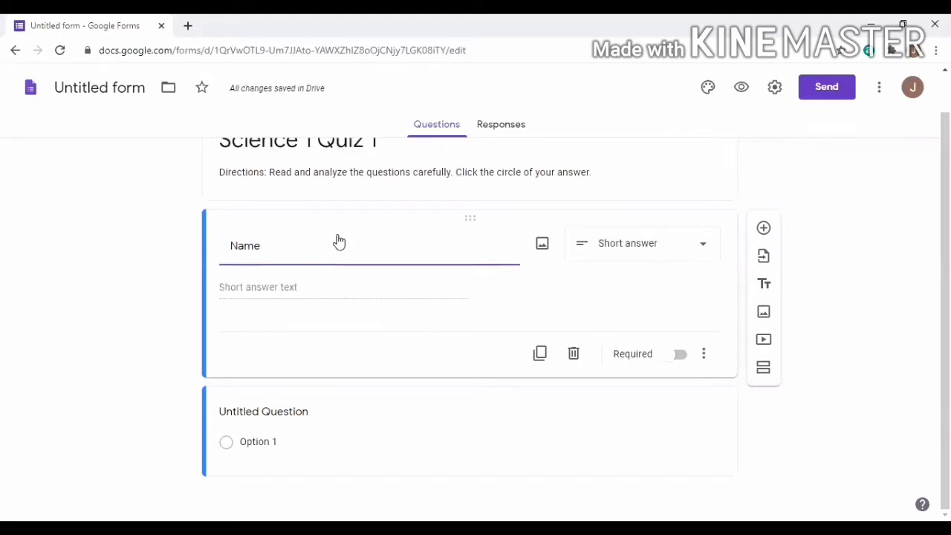
pyautogui.press('BackSpace')
pyautogui.click(681, 361)
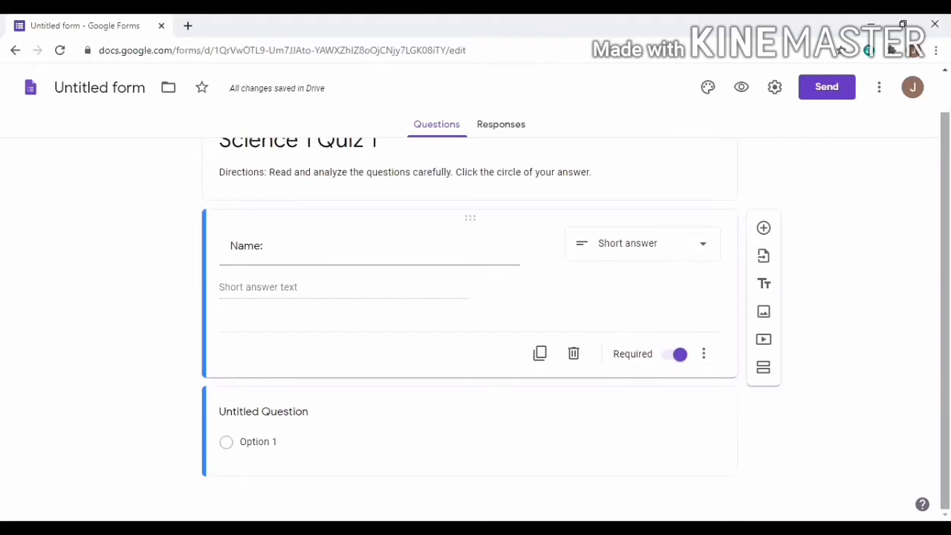
pyautogui.click(315, 413)
pyautogui.write('1.')
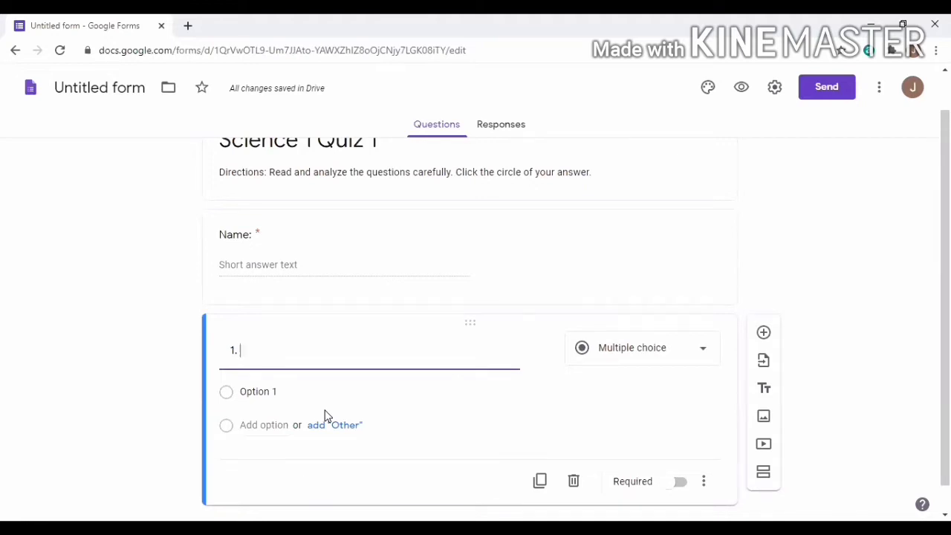
# Write question 1, 'Ears are used to __________?', with choices See and Talk
pyautogui.write('Ears are')
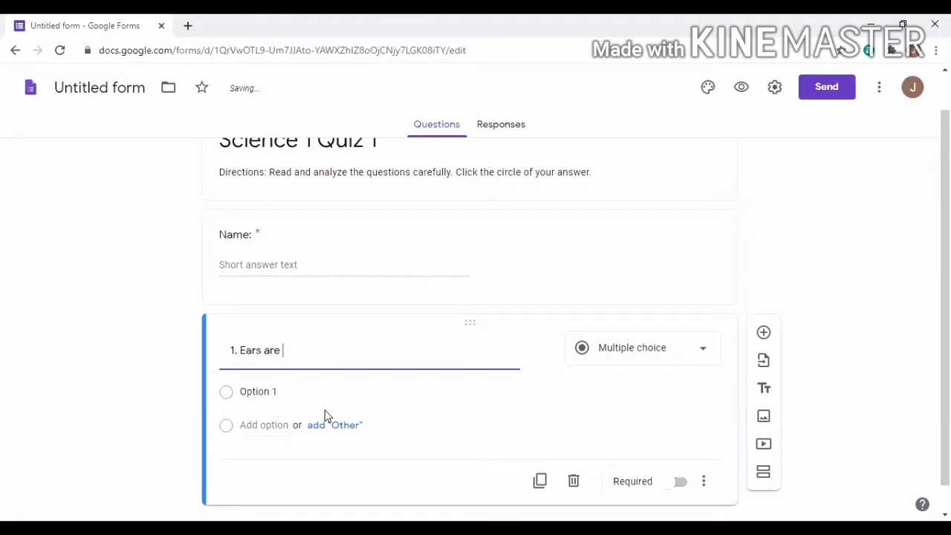
pyautogui.write(' used to __________?')
pyautogui.scroll(-1, 364, 361)
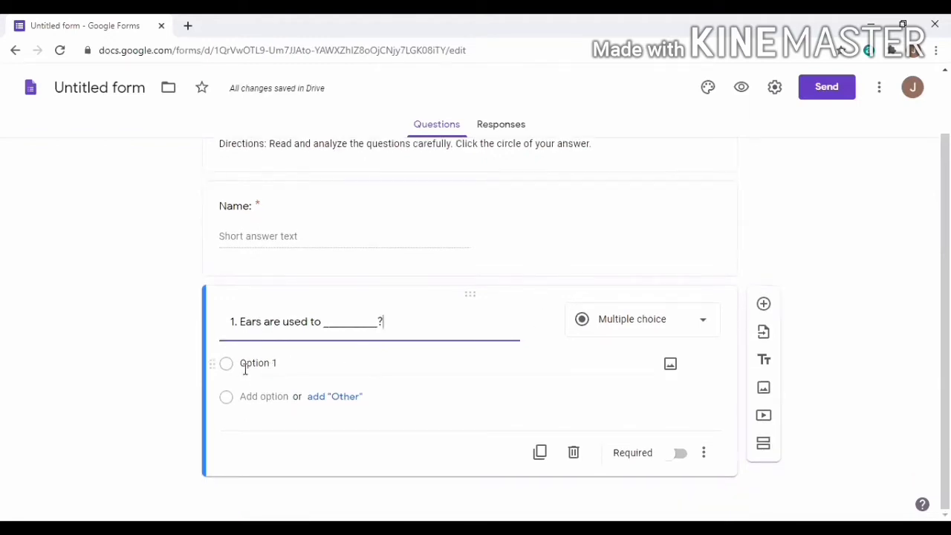
pyautogui.click(278, 364)
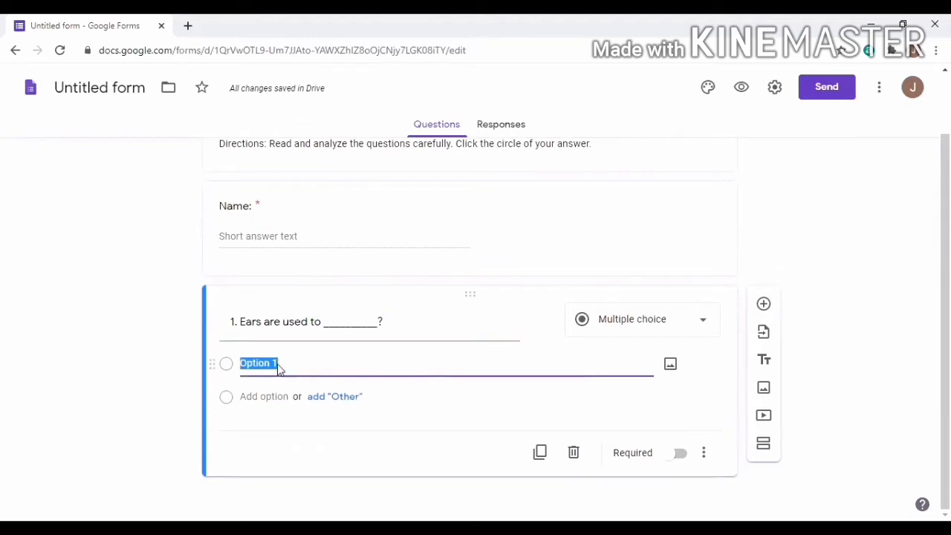
pyautogui.write('See')
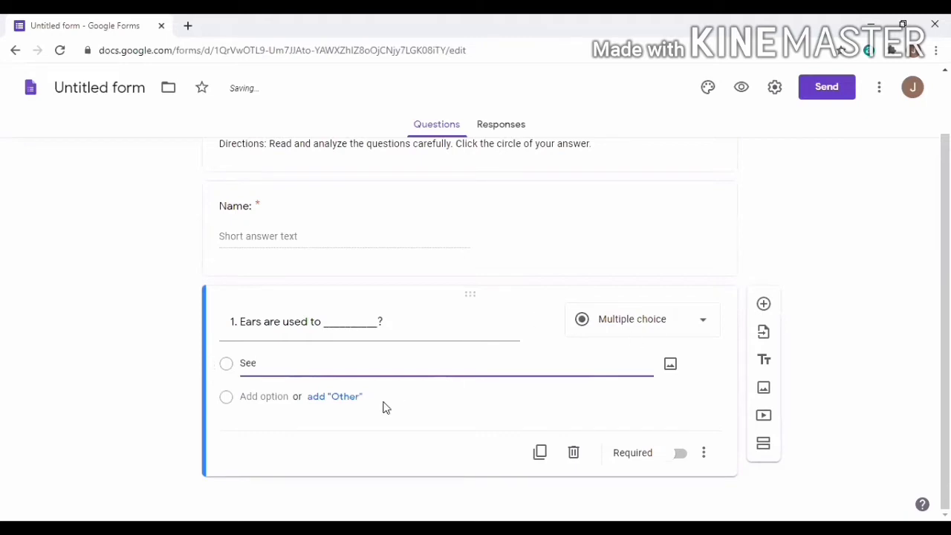
pyautogui.click(335, 401)
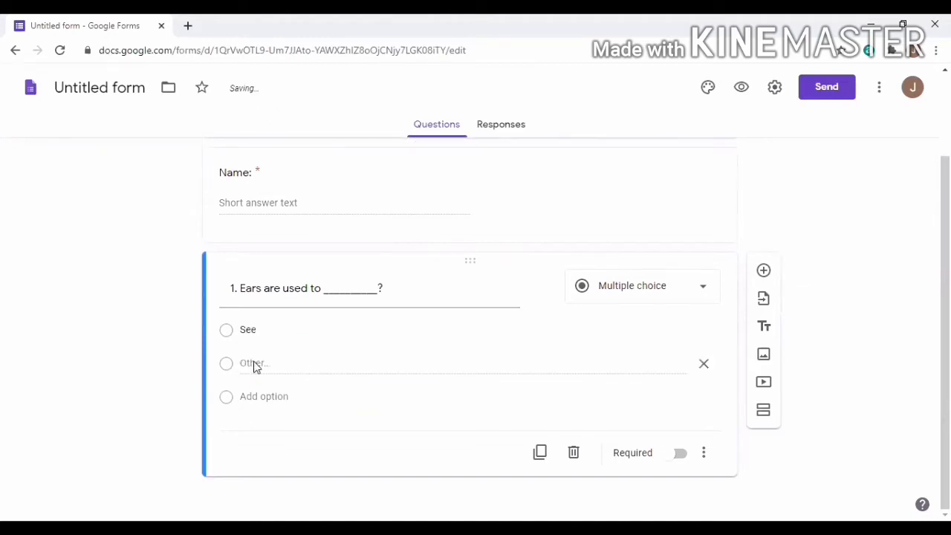
pyautogui.click(272, 396)
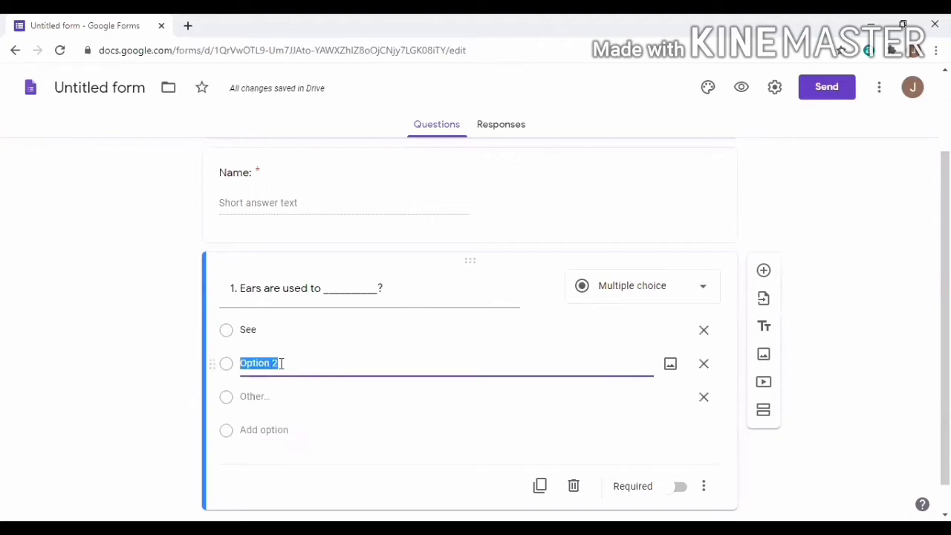
pyautogui.write('Talk')
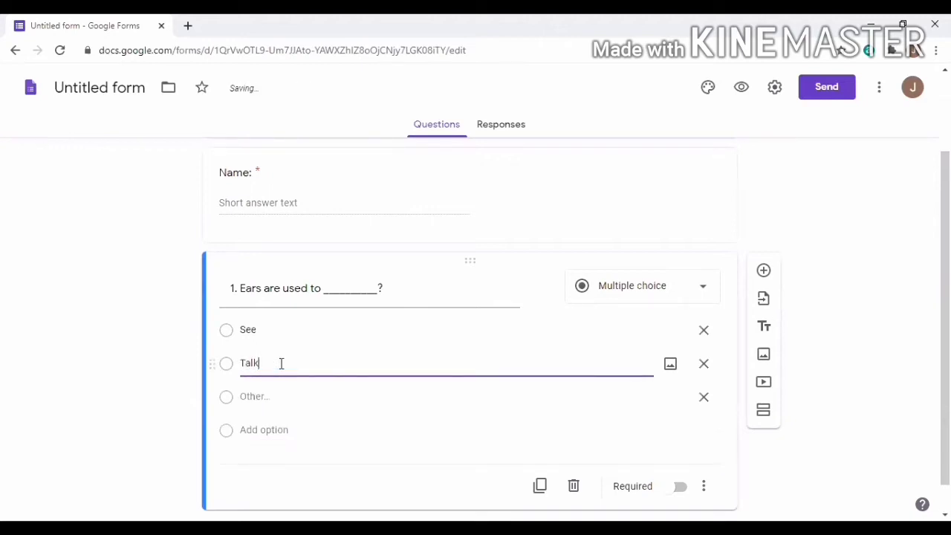
# Add the choice Hear, remove the Other row, and make question 1 required
pyautogui.click(287, 428)
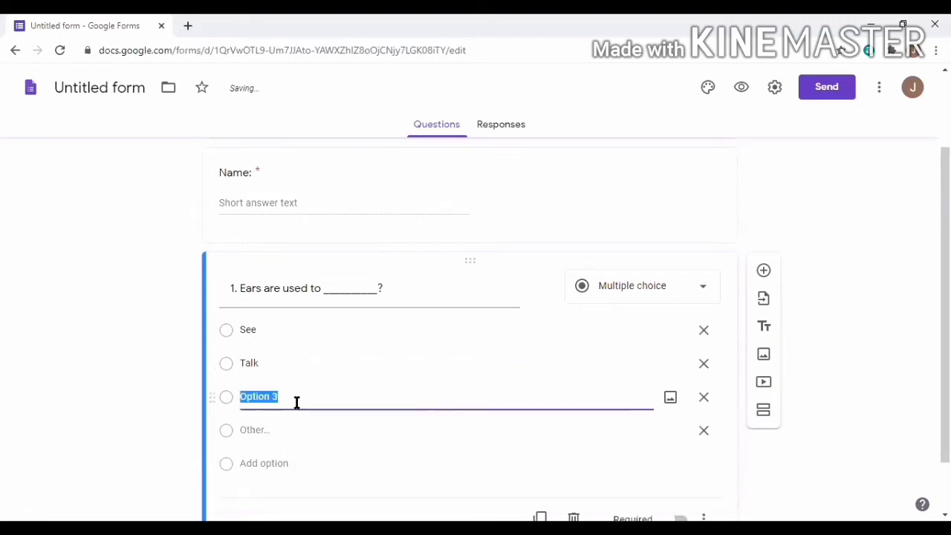
pyautogui.press('BackSpace')
pyautogui.write('Hear')
pyautogui.scroll(-2, 703, 349)
pyautogui.click(703, 365)
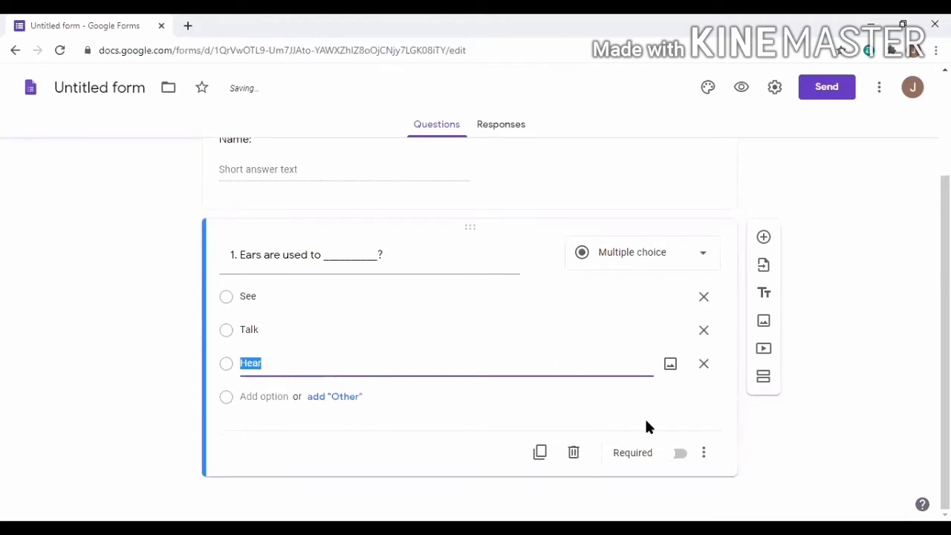
pyautogui.click(681, 456)
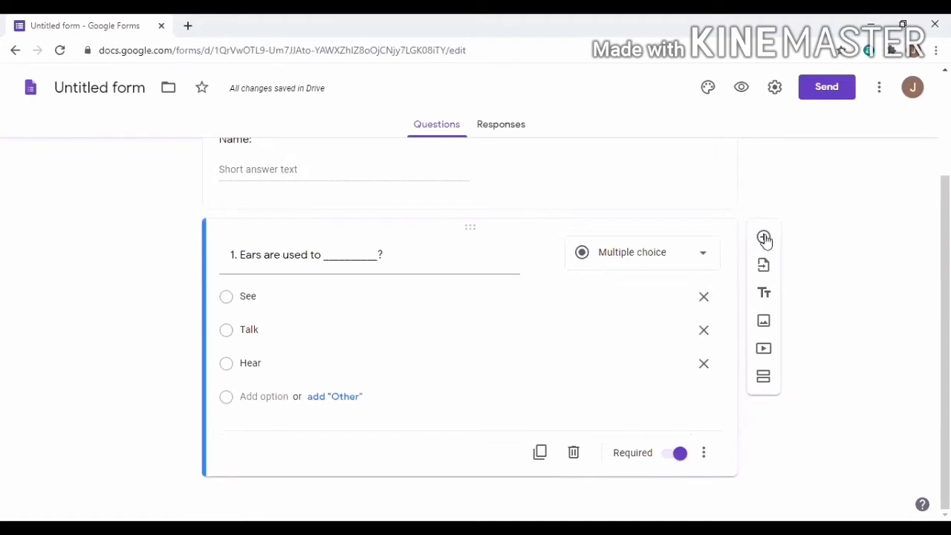
# Add question 2 titled 'A human body has ______ hands ?'
pyautogui.click(765, 238)
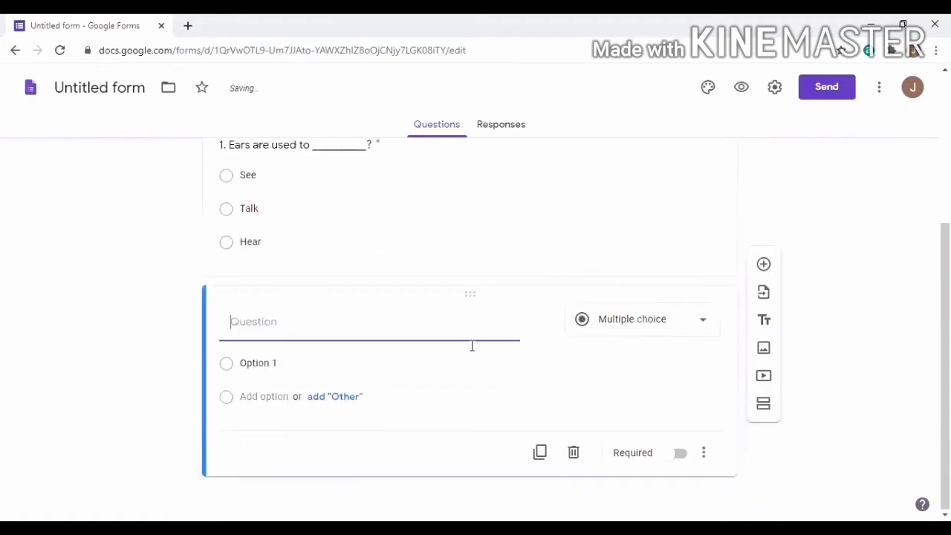
pyautogui.write('2. ')
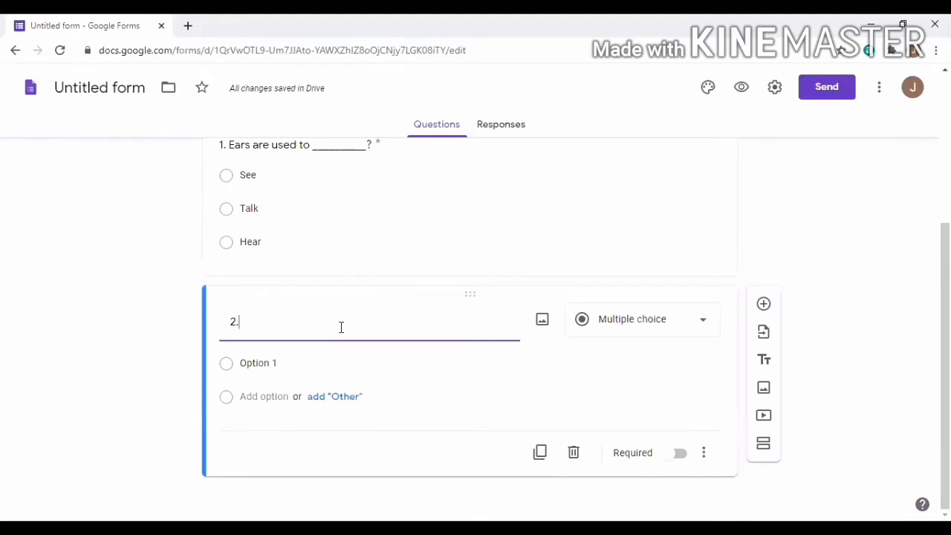
pyautogui.write('A humman')
pyautogui.press('BackSpace')
pyautogui.press('BackSpace')
pyautogui.press('BackSpace')
pyautogui.press('BackSpace')
pyautogui.write('an bo')
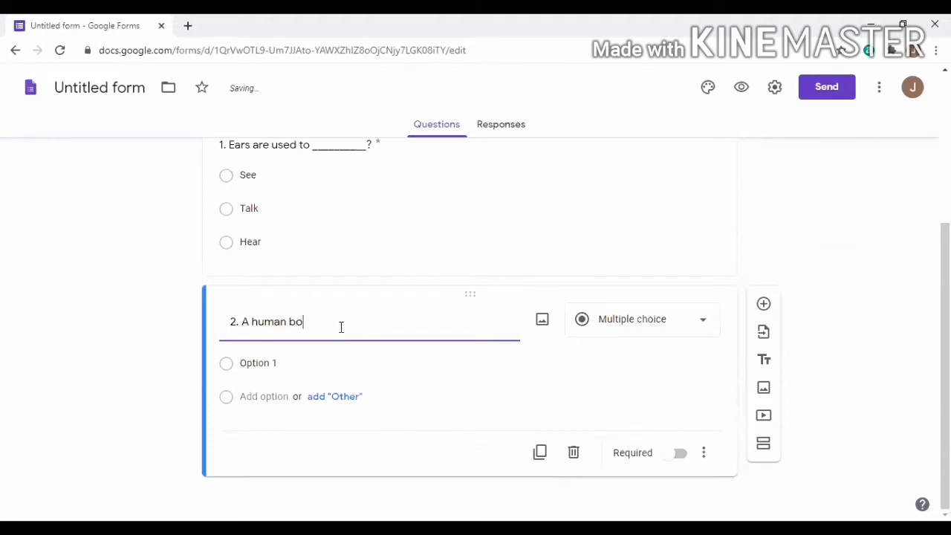
pyautogui.write('dy has ______ ')
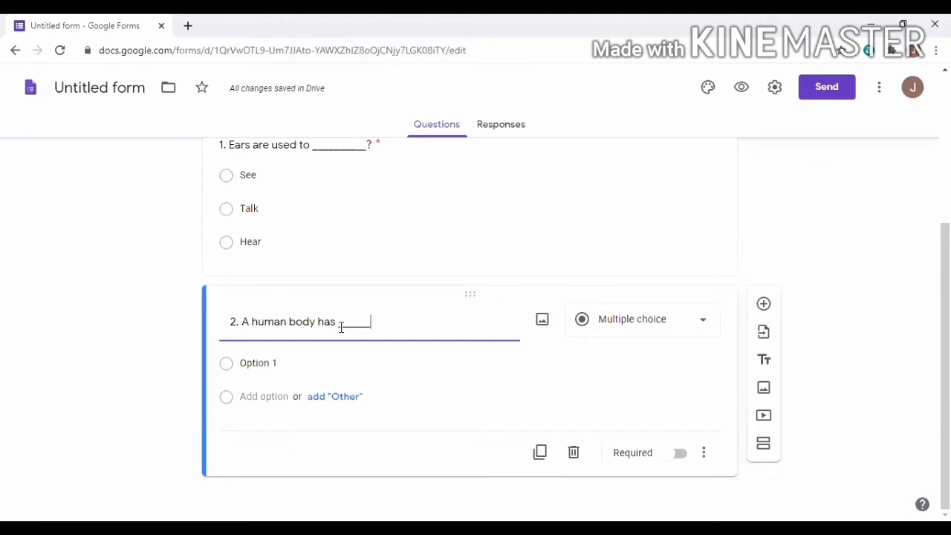
pyautogui.write('hands ?')
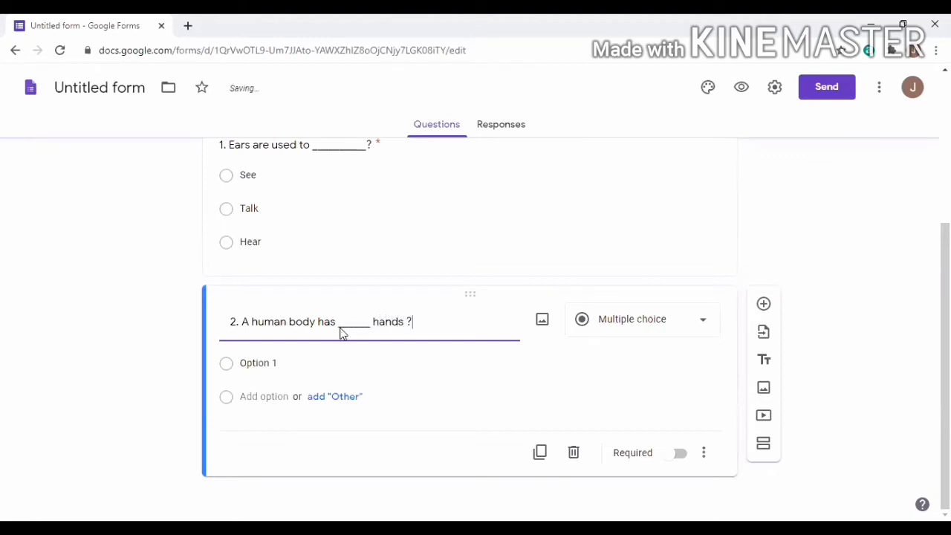
# Give question 2 choices 1, 2 and 3, remove the Other row, and make it required
pyautogui.click(289, 364)
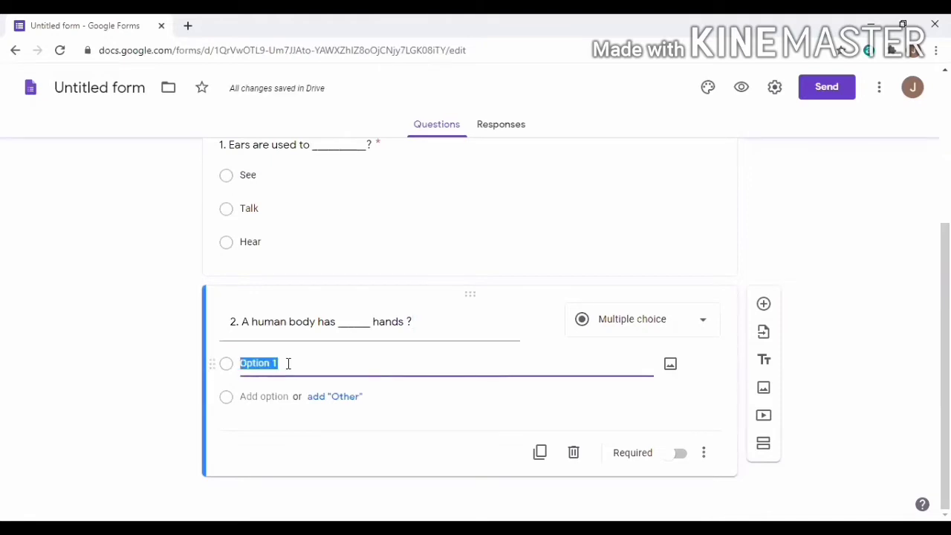
pyautogui.write('1')
pyautogui.click(340, 398)
pyautogui.click(289, 396)
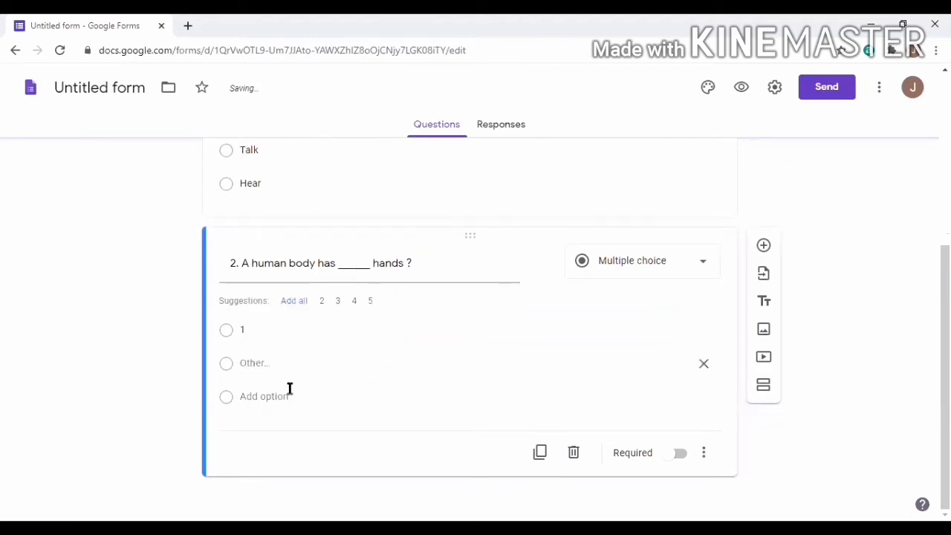
pyautogui.write('2')
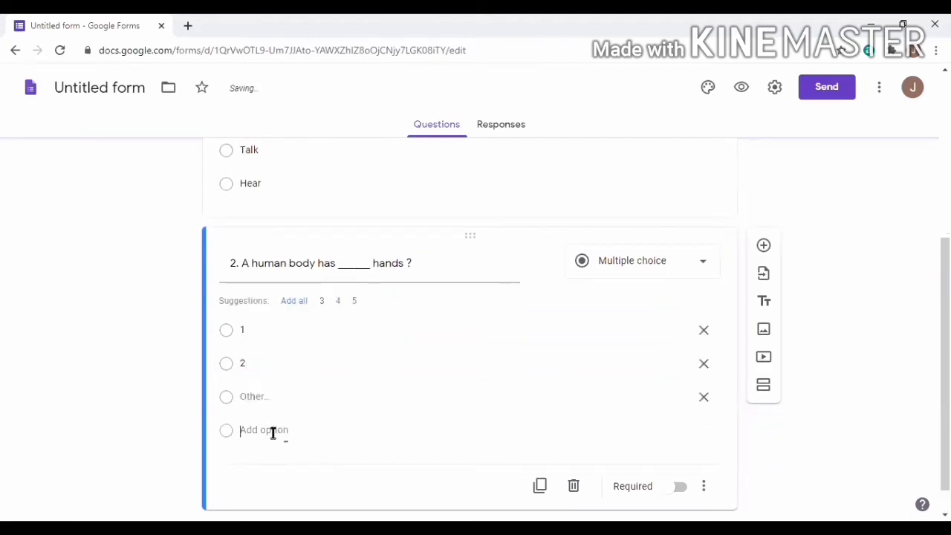
pyautogui.click(276, 430)
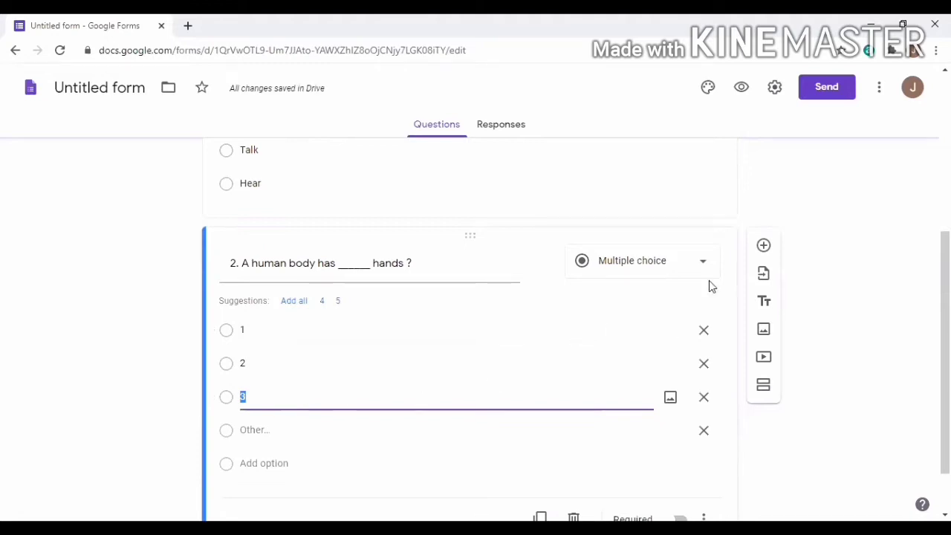
pyautogui.scroll(-1, 826, 301)
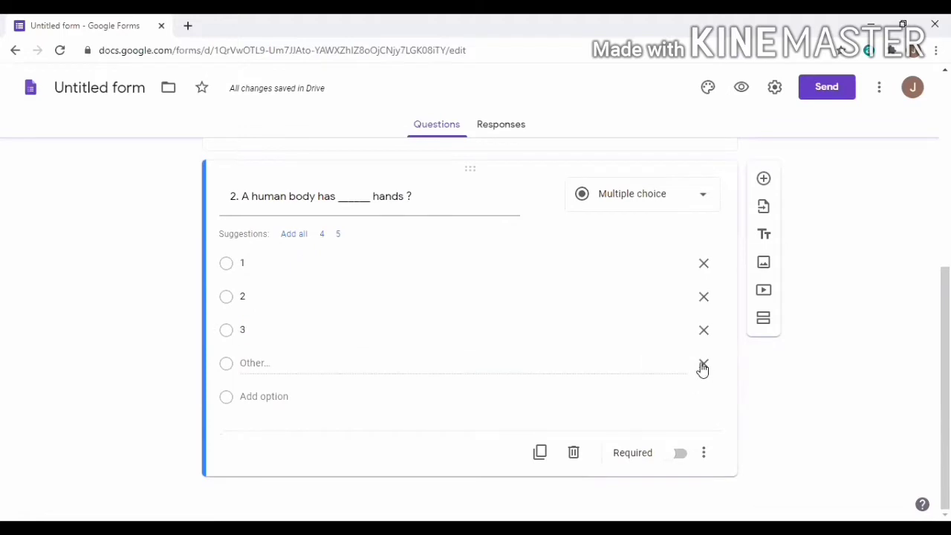
pyautogui.click(703, 365)
pyautogui.click(680, 454)
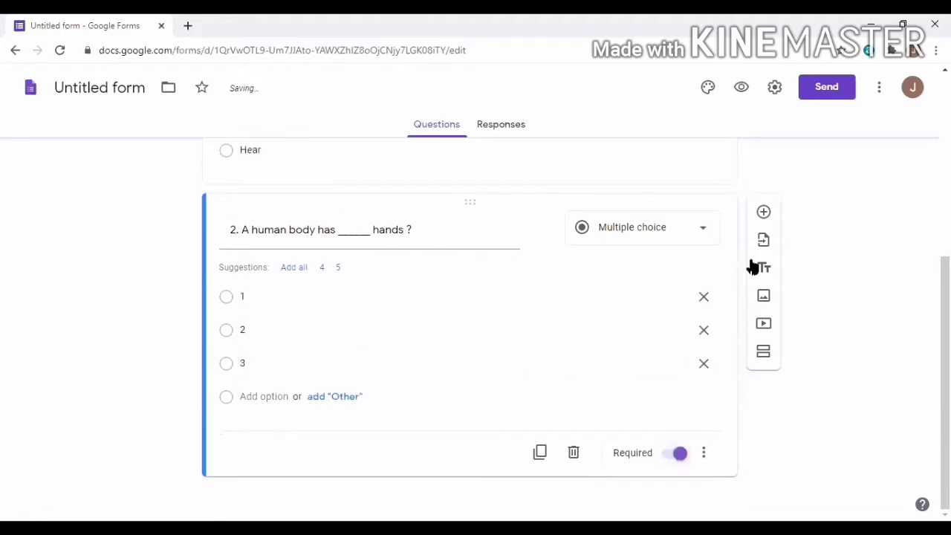
# Add question 3, 'We chew food through our ________?', with choices Teeth and Eyes
pyautogui.click(764, 214)
pyautogui.write('3. ')
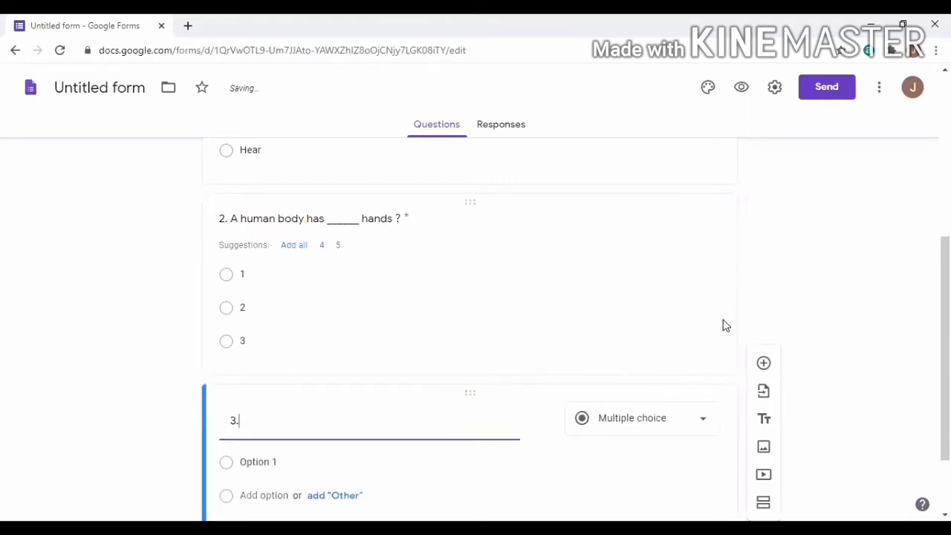
pyautogui.write('We chew food ')
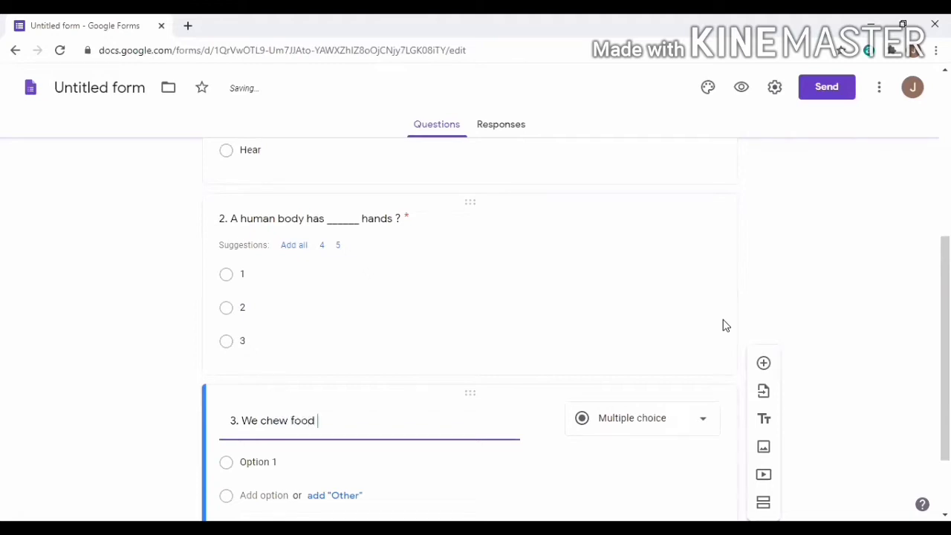
pyautogui.write('through oour')
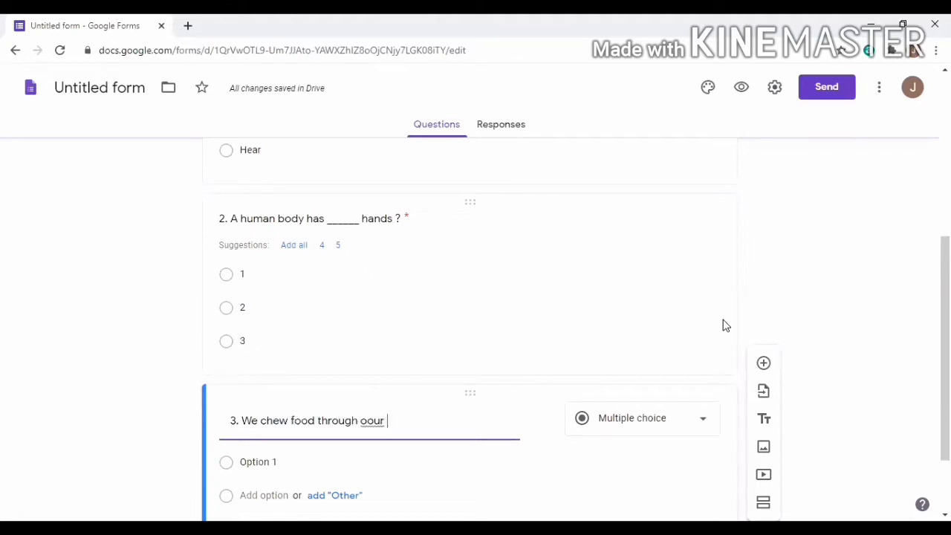
pyautogui.press('BackSpace')
pyautogui.press('BackSpace')
pyautogui.press('BackSpace')
pyautogui.press('BackSpace')
pyautogui.write('ur ')
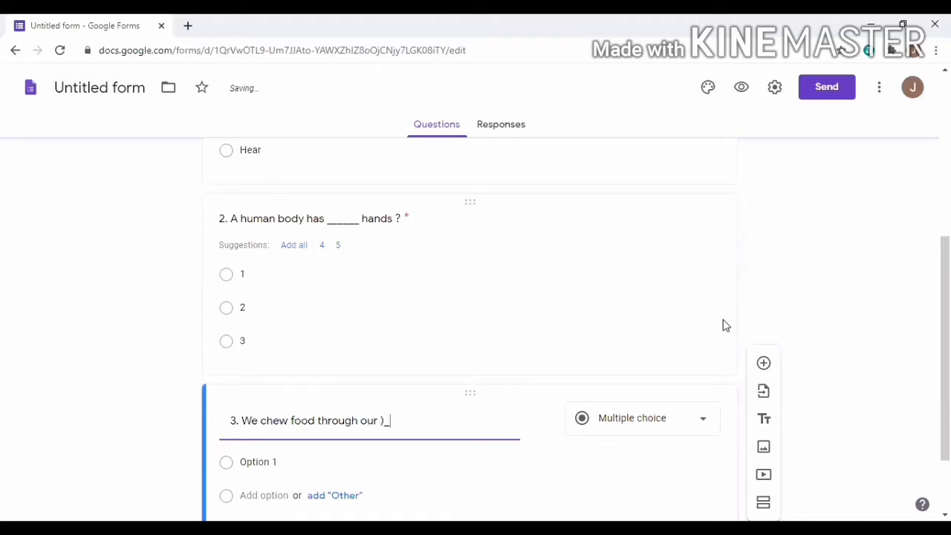
pyautogui.write('_________?')
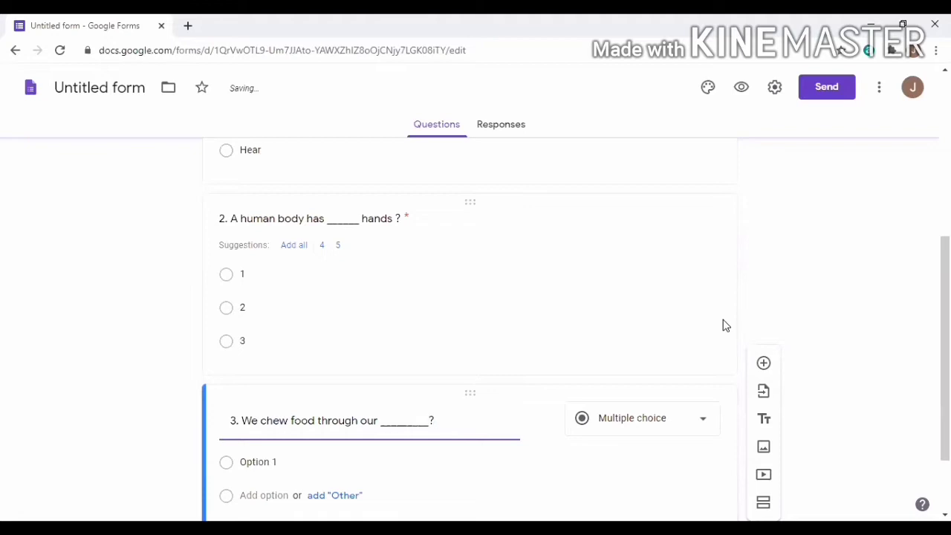
pyautogui.scroll(-2, 726, 325)
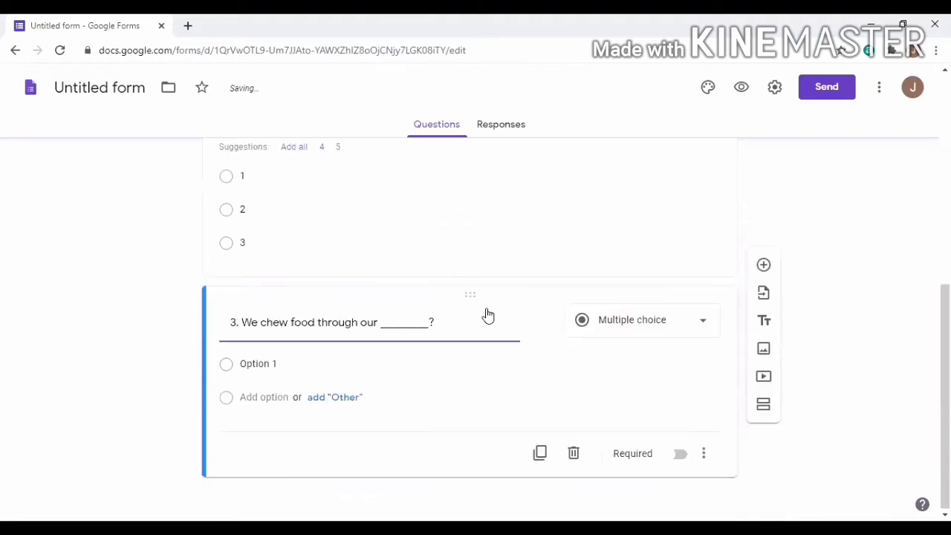
pyautogui.click(287, 368)
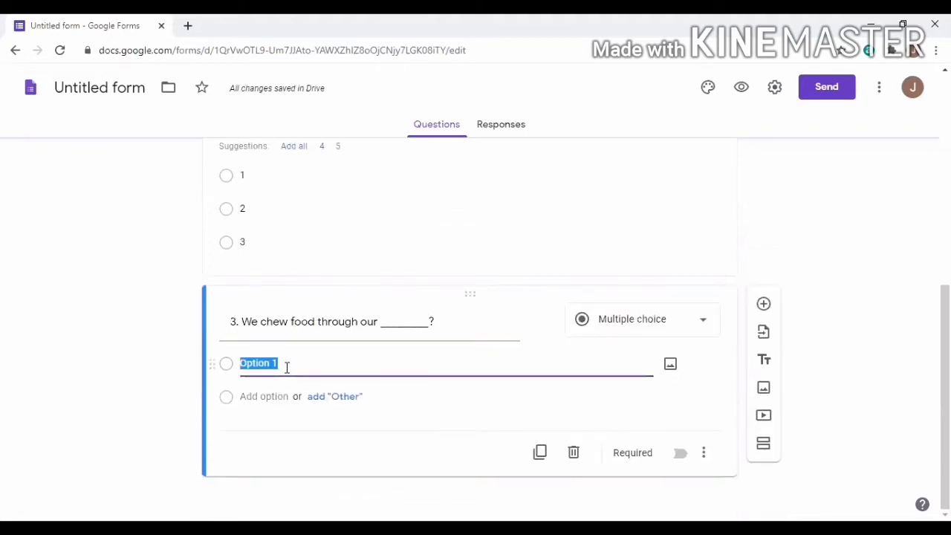
pyautogui.write('Teeth')
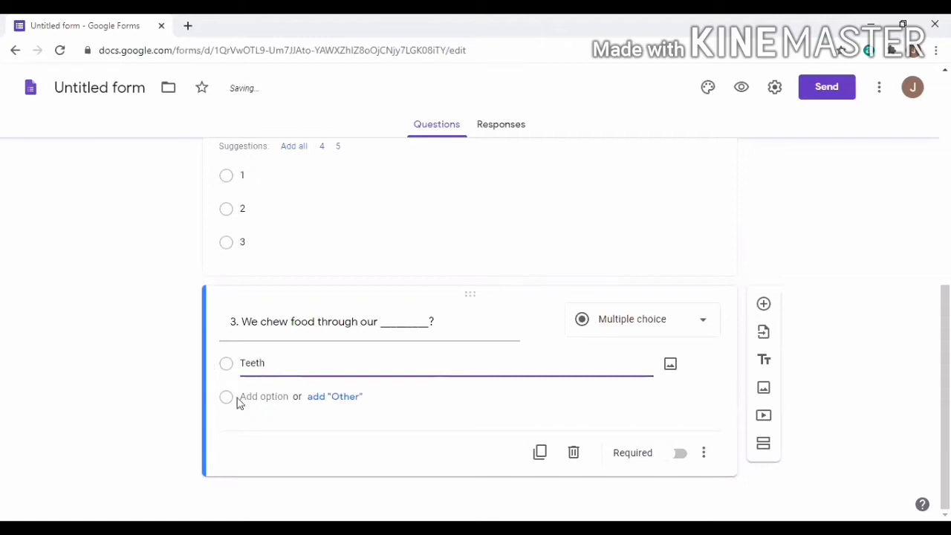
pyautogui.click(352, 400)
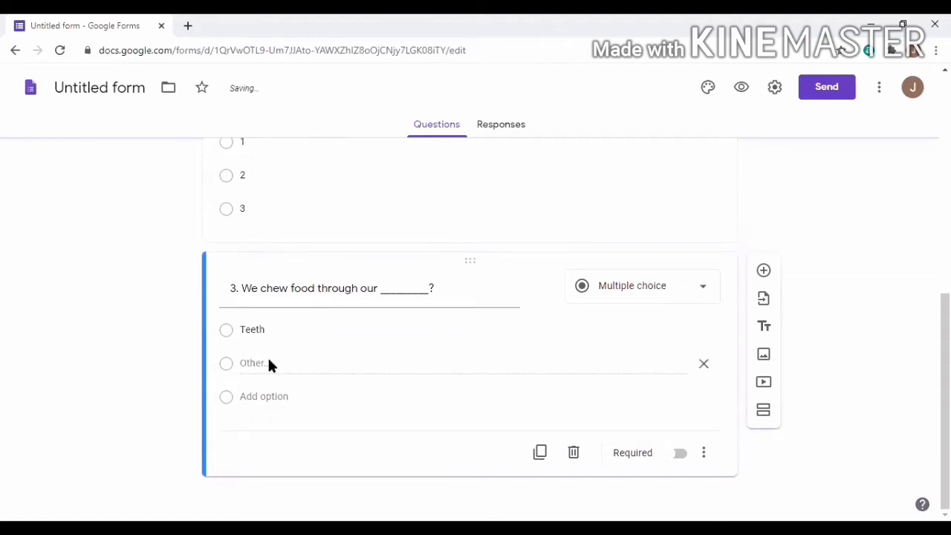
pyautogui.click(282, 397)
pyautogui.moveTo(280, 365); pyautogui.dragTo(228, 380)
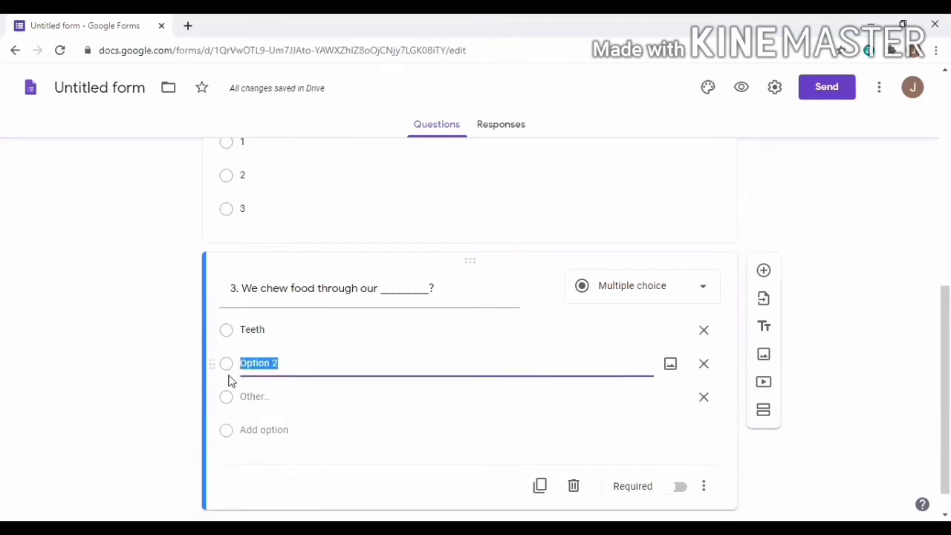
pyautogui.write('Eyes')
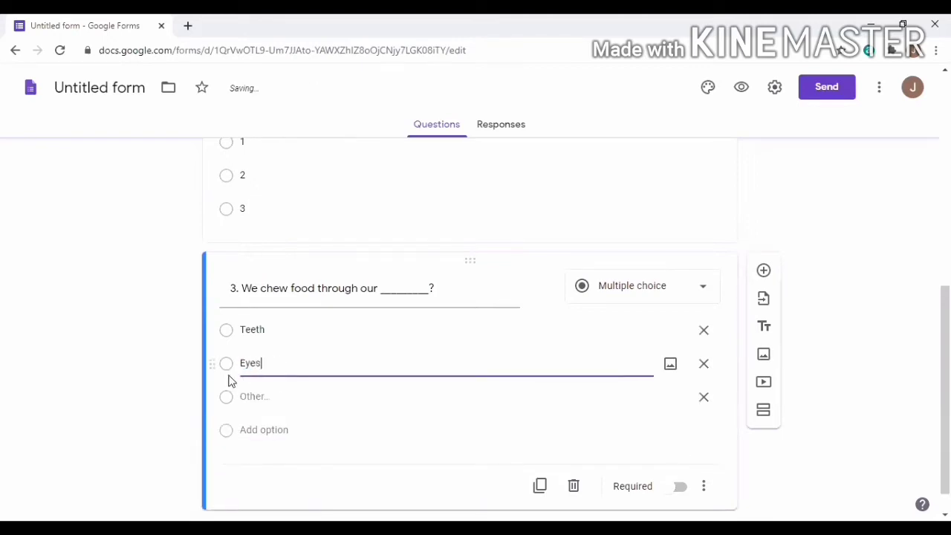
# Add choice Foot, remove Other, make question 3 required, and add a blank question
pyautogui.click(256, 431)
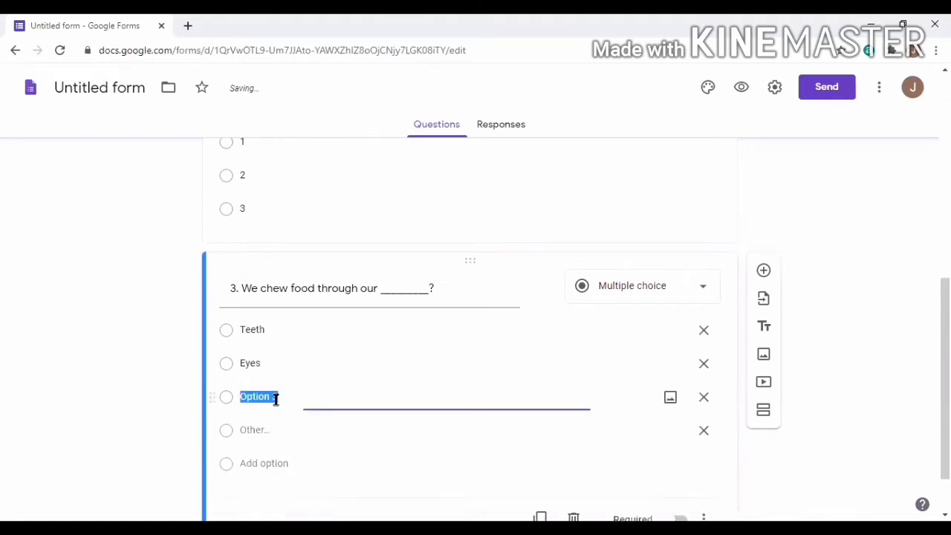
pyautogui.press('BackSpace')
pyautogui.press('BackSpace')
pyautogui.press('BackSpace')
pyautogui.write('Foot')
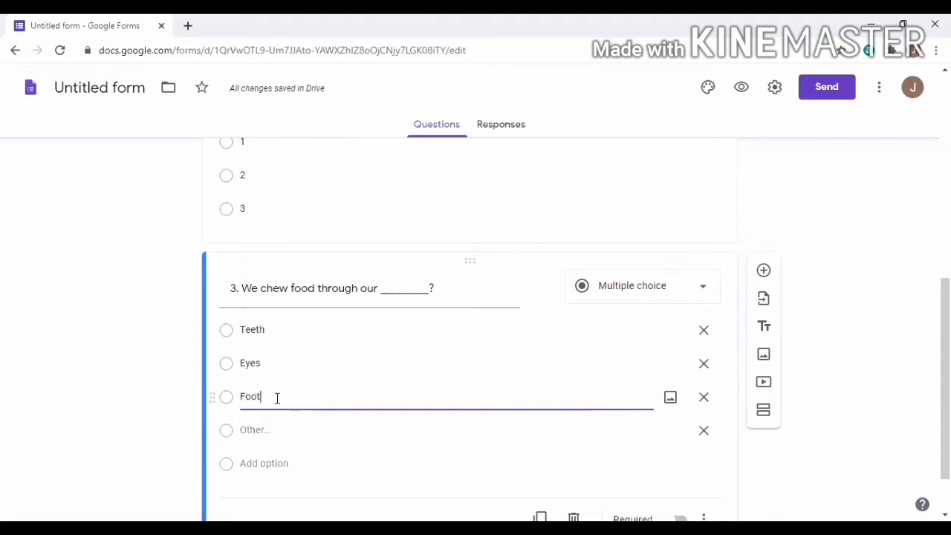
pyautogui.click(697, 431)
pyautogui.click(678, 453)
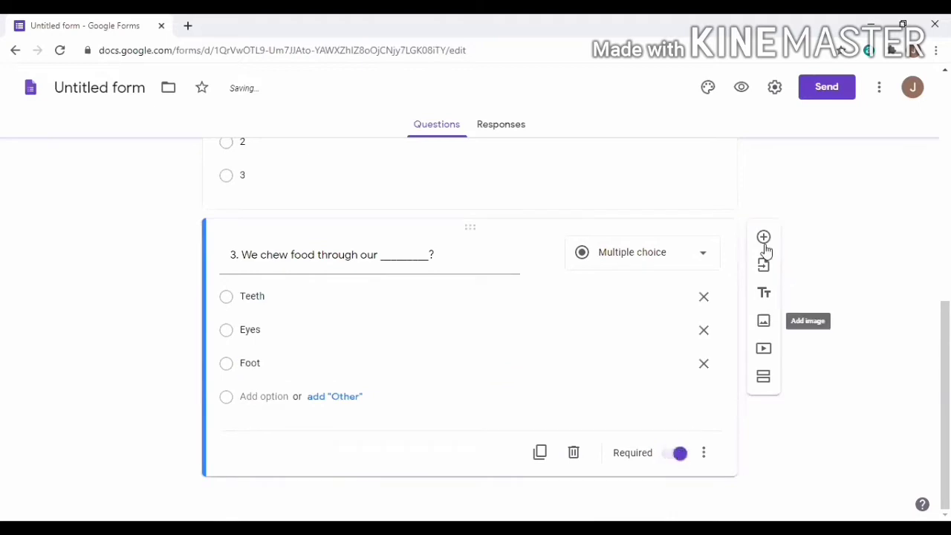
pyautogui.click(763, 238)
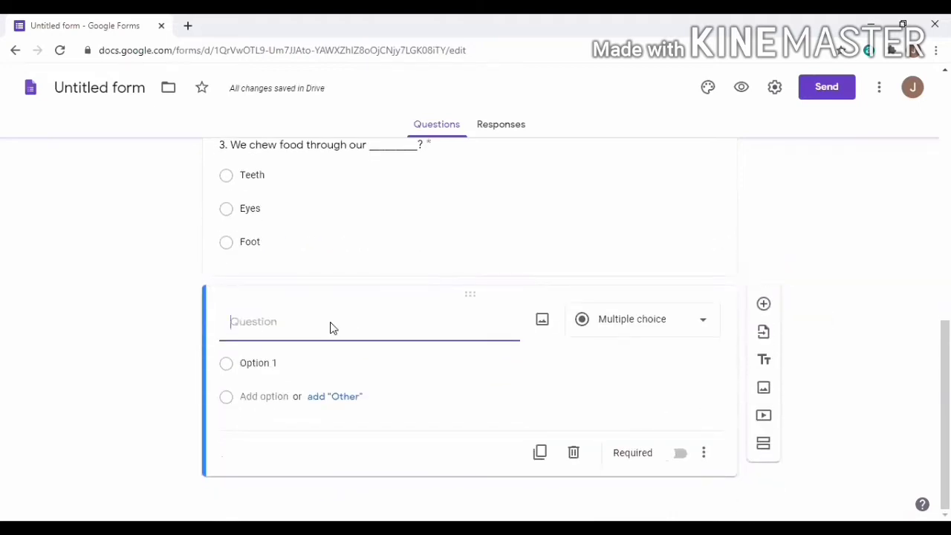
# Title question 4 'Our both hands have ______ fingers' with choices 4 and 6
pyautogui.write('4.')
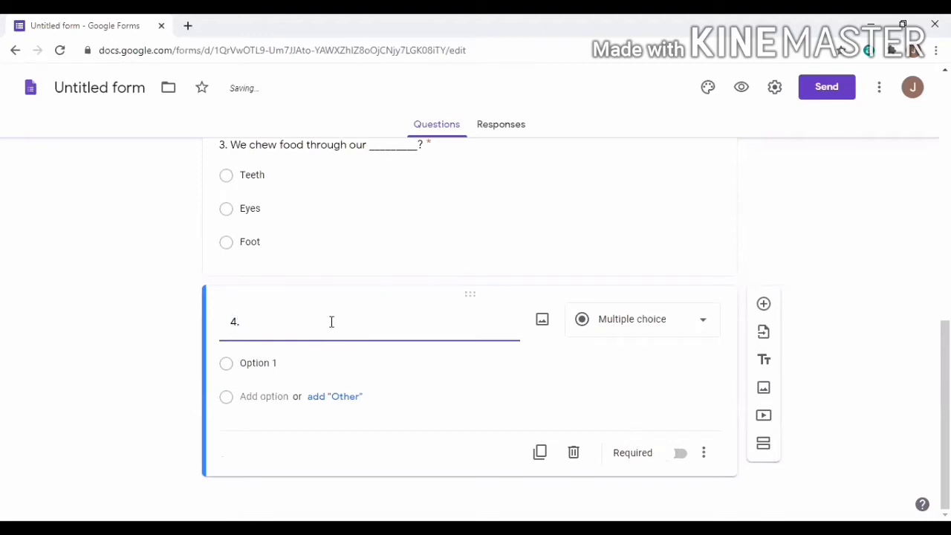
pyautogui.write(' Our both')
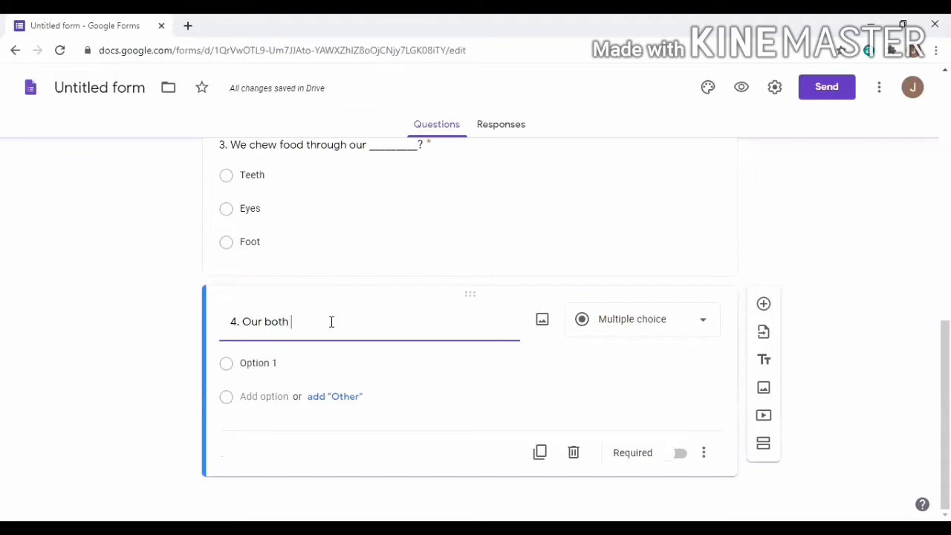
pyautogui.write(' hand')
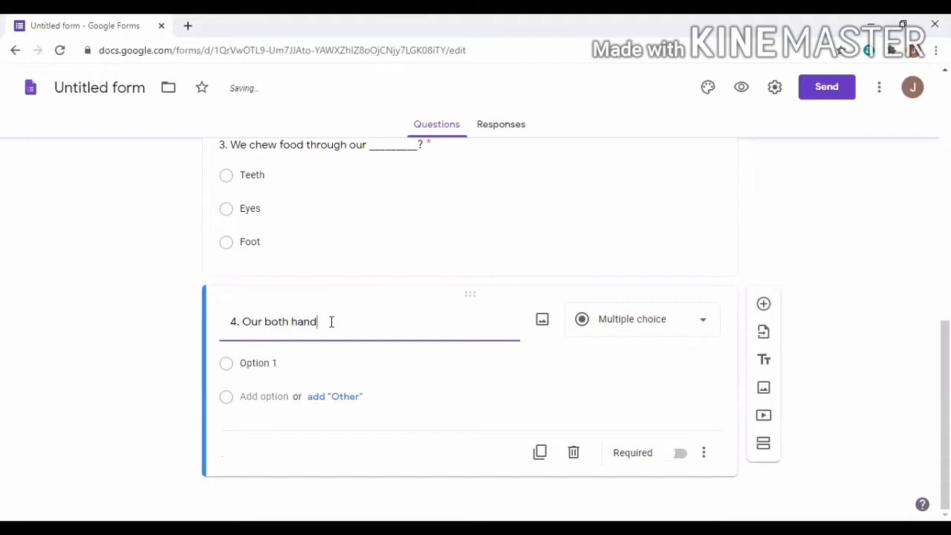
pyautogui.write('s have ______ fingers?')
pyautogui.click(286, 362)
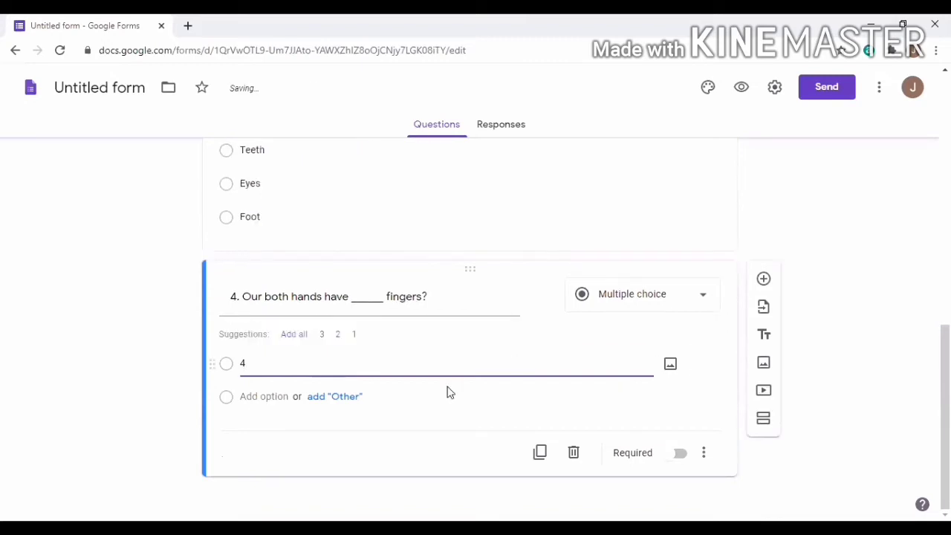
pyautogui.click(338, 397)
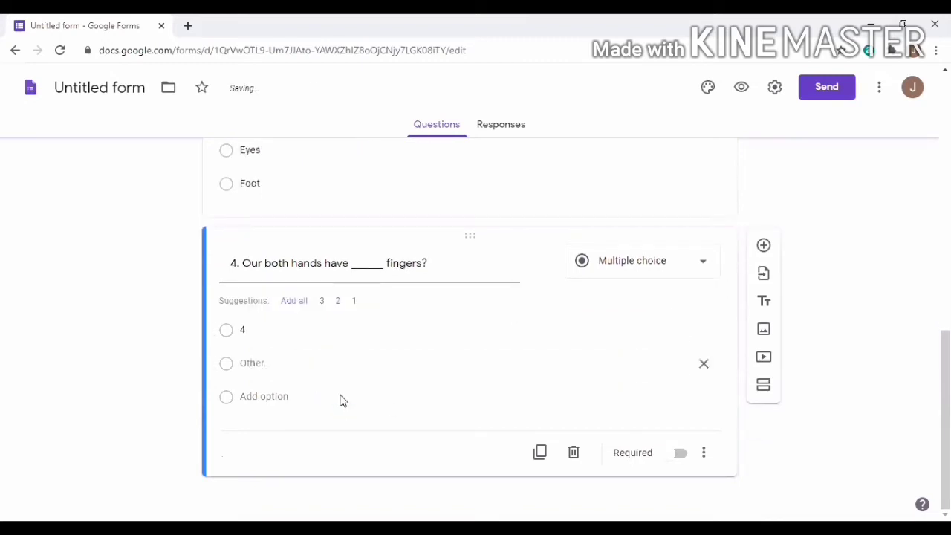
pyautogui.click(260, 395)
pyautogui.click(269, 366)
pyautogui.press('BackSpace')
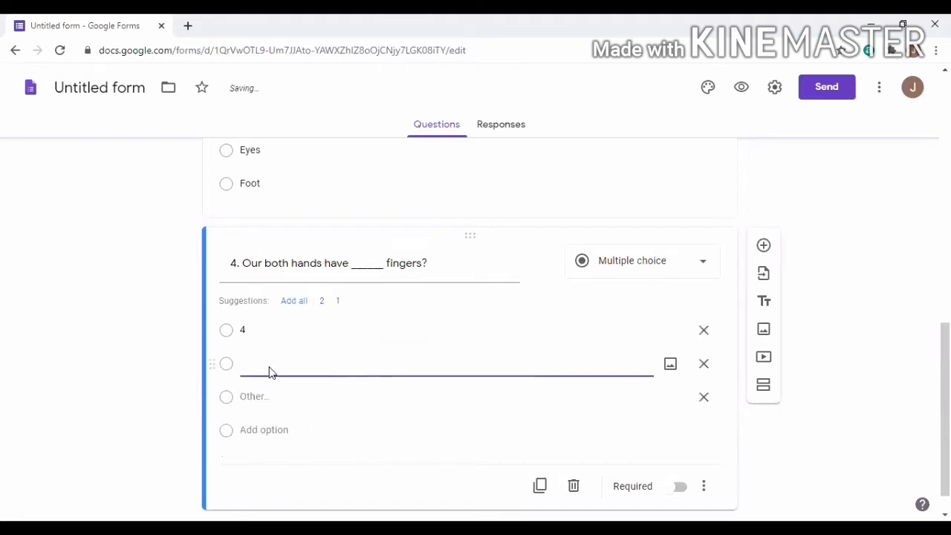
pyautogui.write('6')
# Add choice 10, remove Other, make question 4 required, and add a new question
pyautogui.click(276, 429)
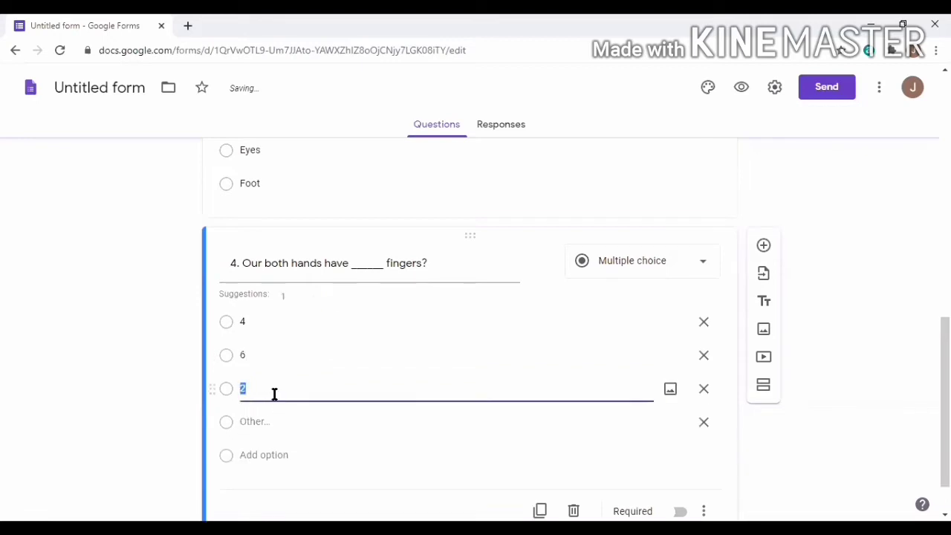
pyautogui.write('10')
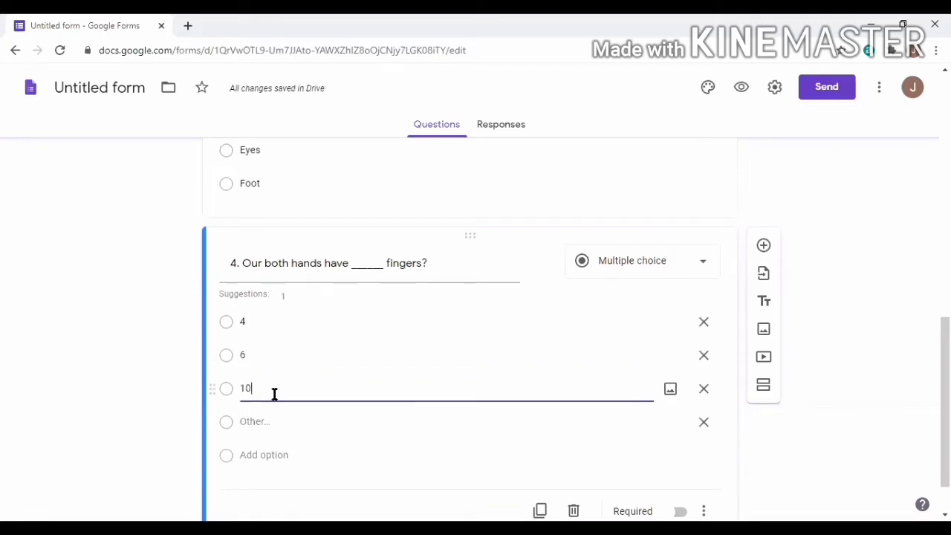
pyautogui.click(702, 422)
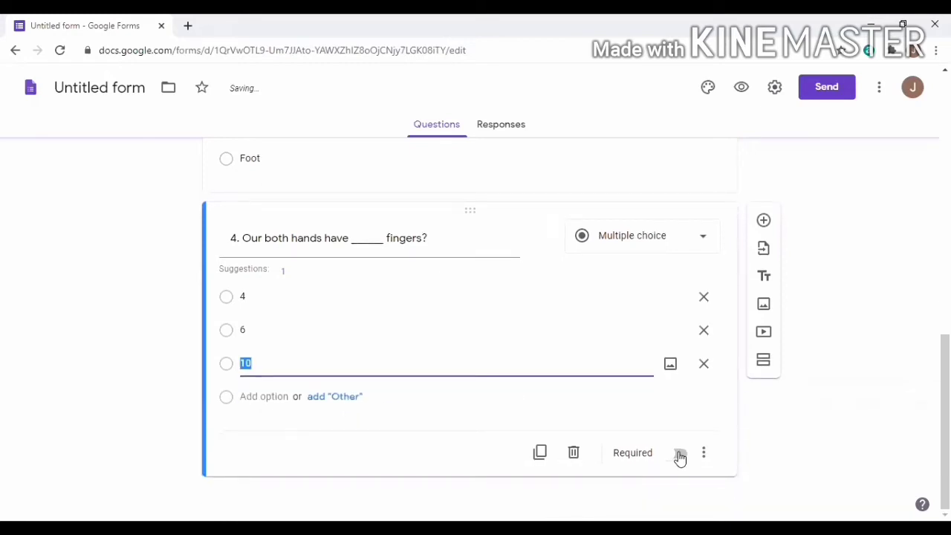
pyautogui.click(680, 455)
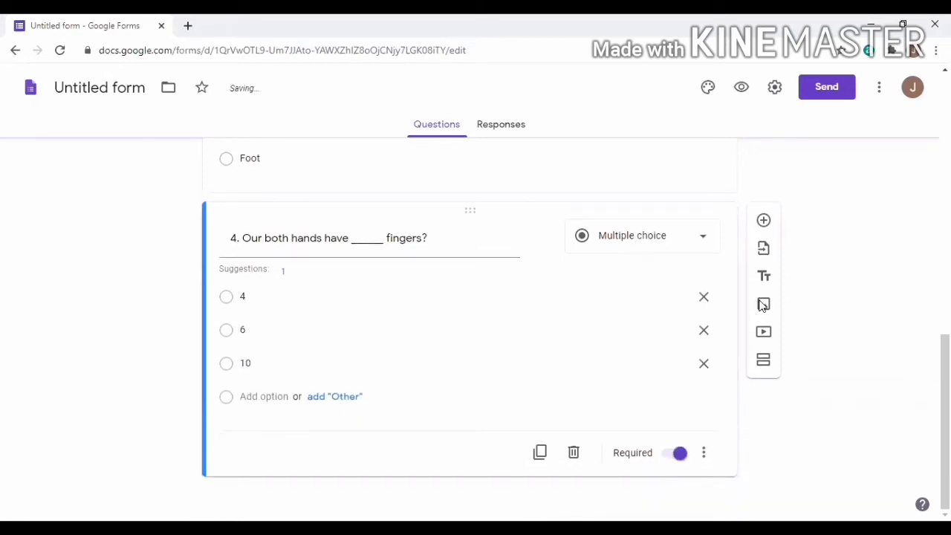
pyautogui.click(763, 223)
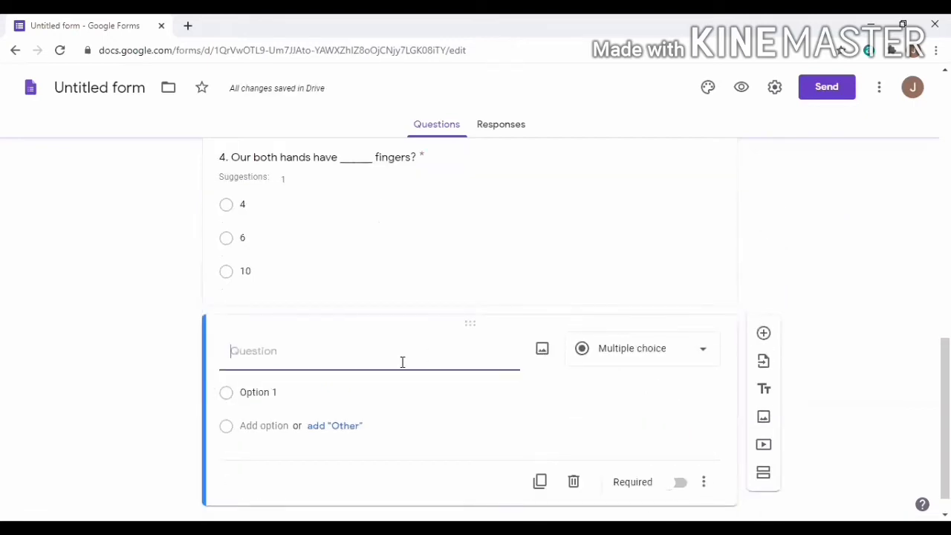
# Title question 5 'We smell food with ______?' and set its first choice to Ear
pyautogui.write('5. We smell')
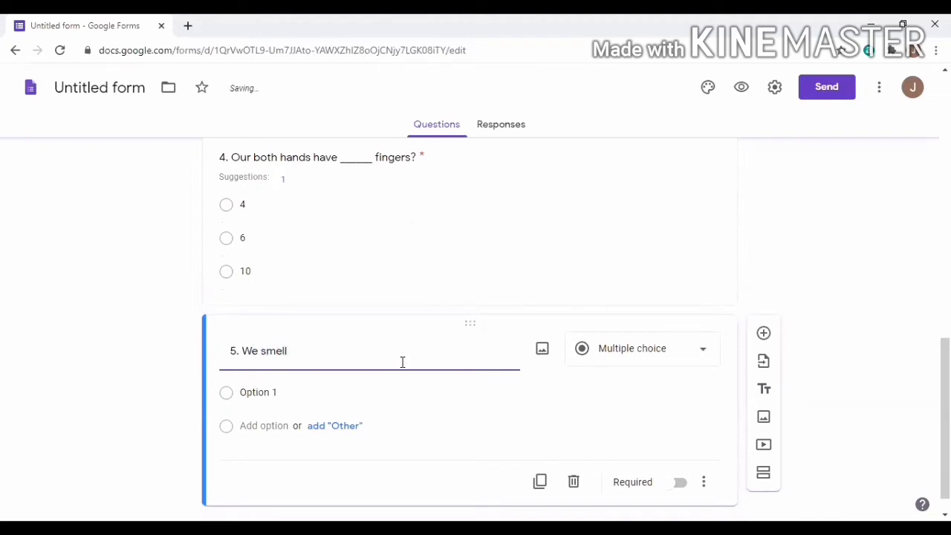
pyautogui.write(' food through')
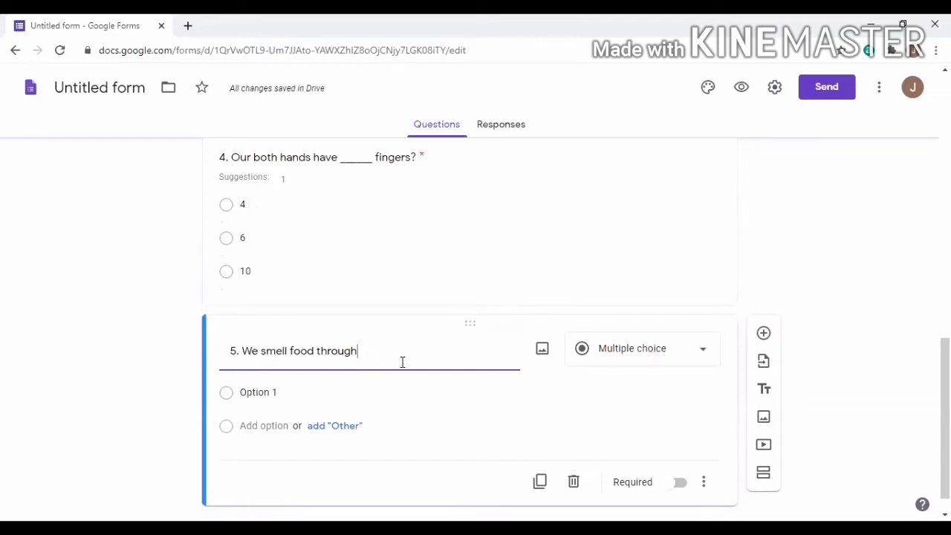
pyautogui.press('BackSpace')
pyautogui.press('BackSpace')
pyautogui.press('BackSpace')
pyautogui.press('BackSpace')
pyautogui.press('BackSpace')
pyautogui.press('BackSpace')
pyautogui.press('BackSpace')
pyautogui.write('with ______?')
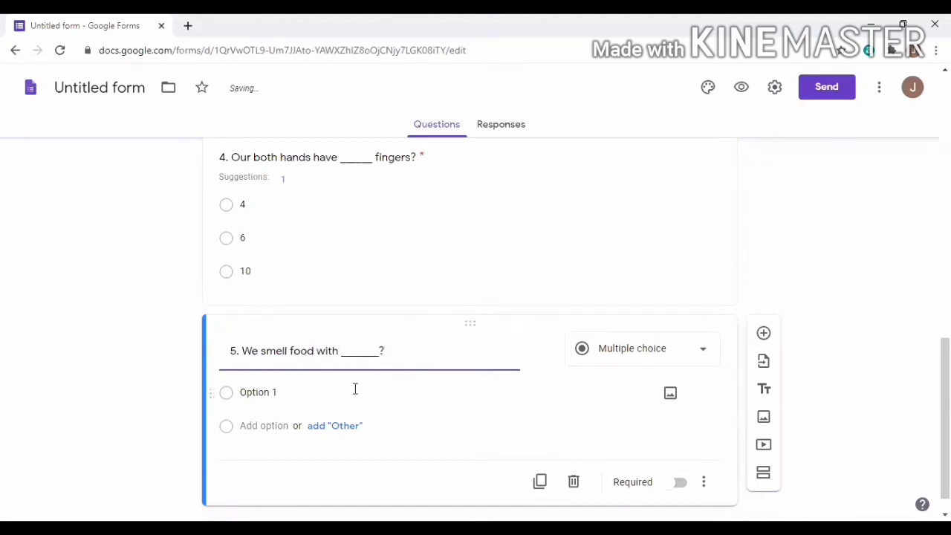
pyautogui.click(298, 393)
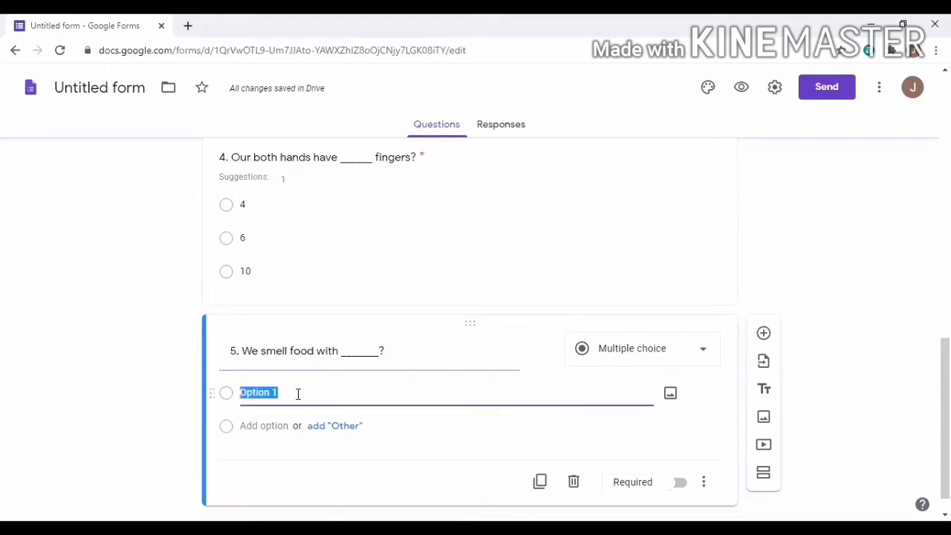
pyautogui.write('Ear')
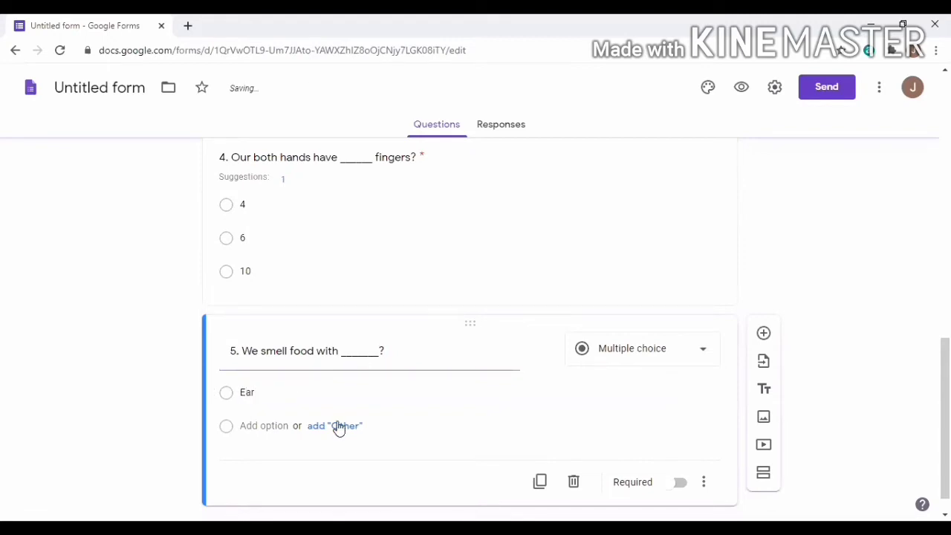
# Add choices Nose and Eyes, remove the Other row, and make question 5 required
pyautogui.click(339, 430)
pyautogui.click(287, 431)
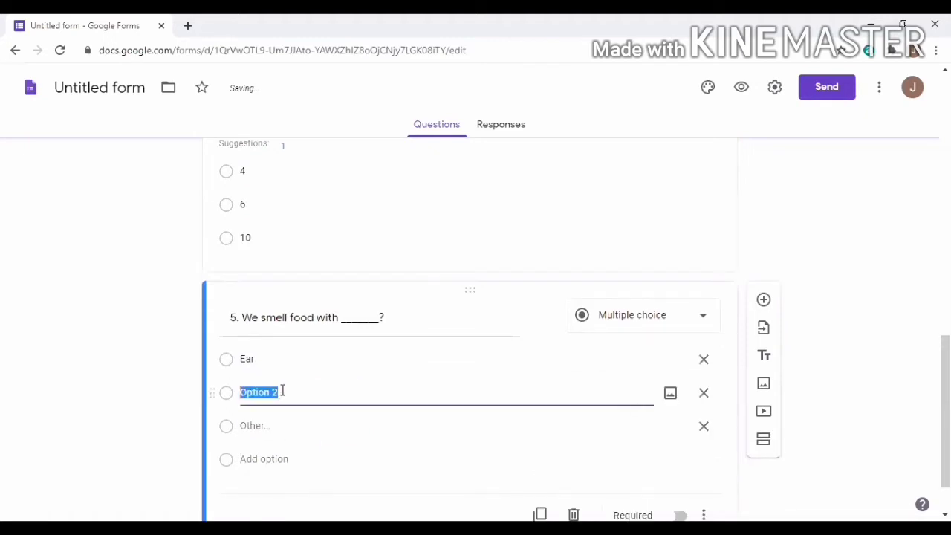
pyautogui.write('Nose')
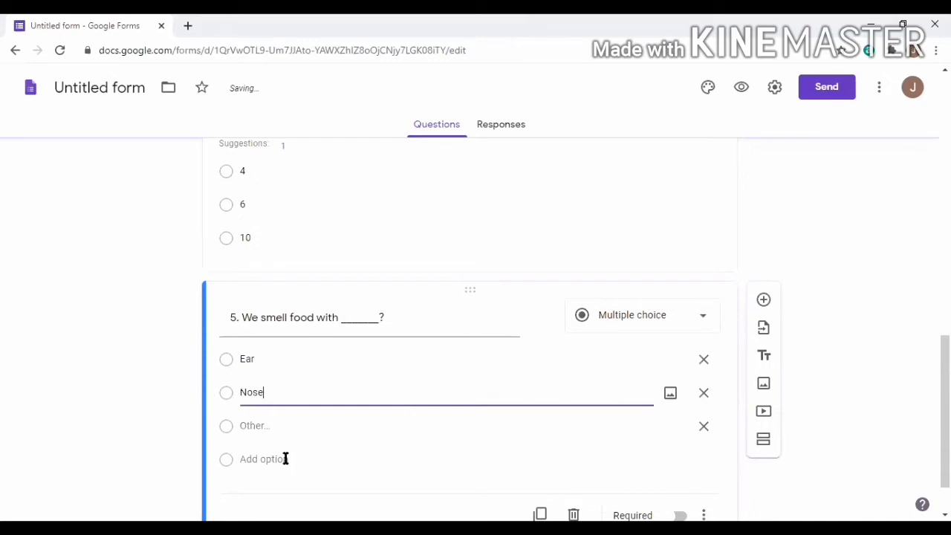
pyautogui.click(272, 465)
pyautogui.click(257, 428)
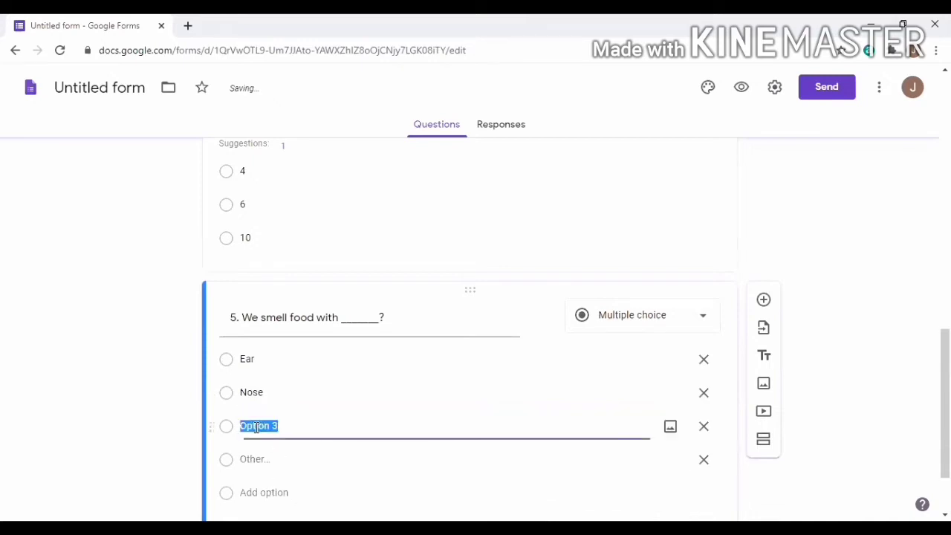
pyautogui.write('Eyes')
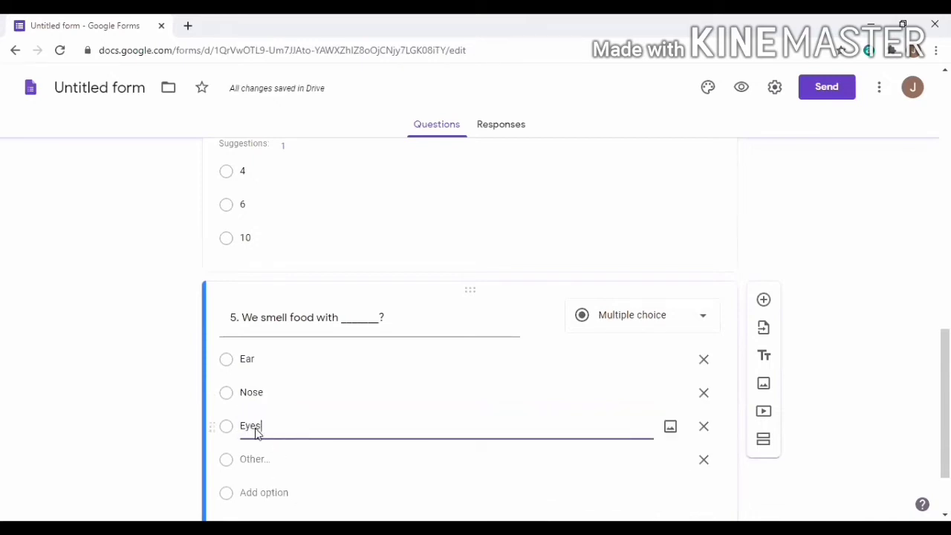
pyautogui.scroll(-1, 772, 367)
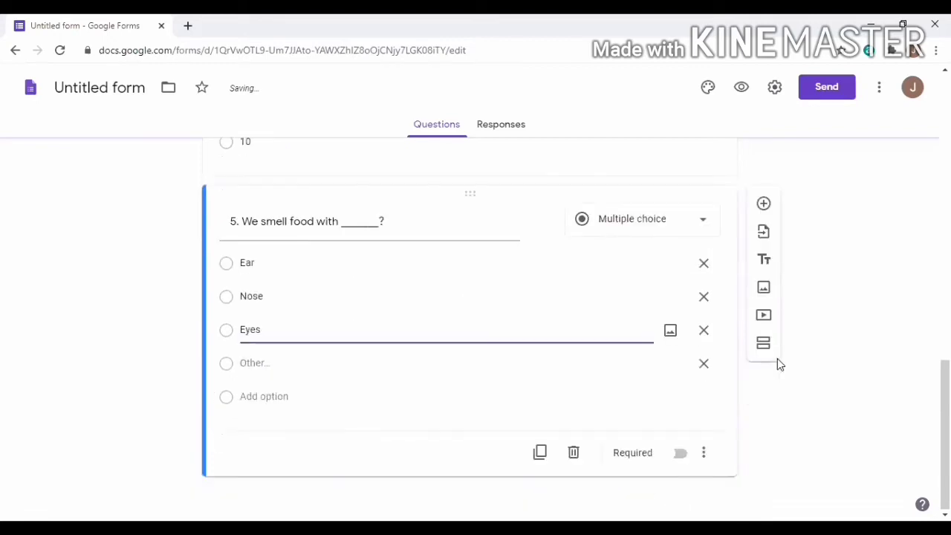
pyautogui.click(705, 365)
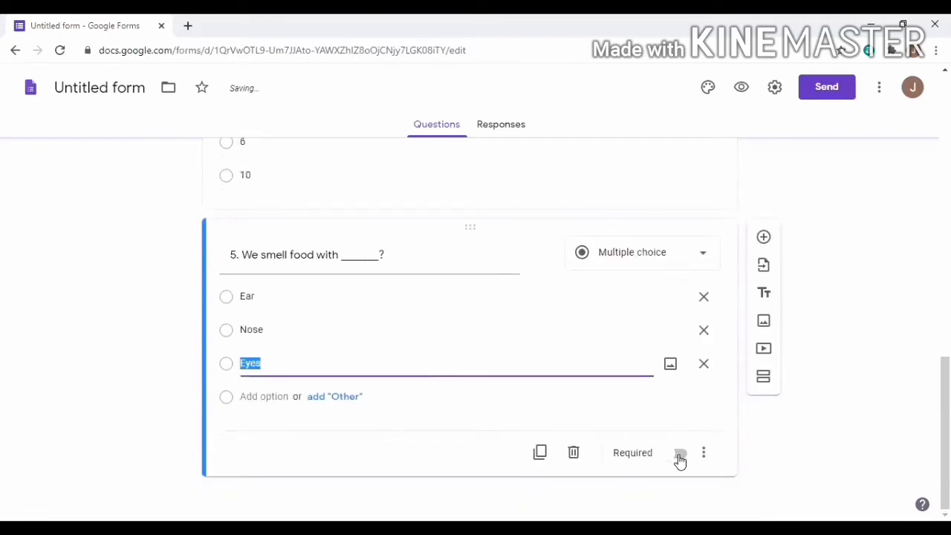
pyautogui.click(678, 456)
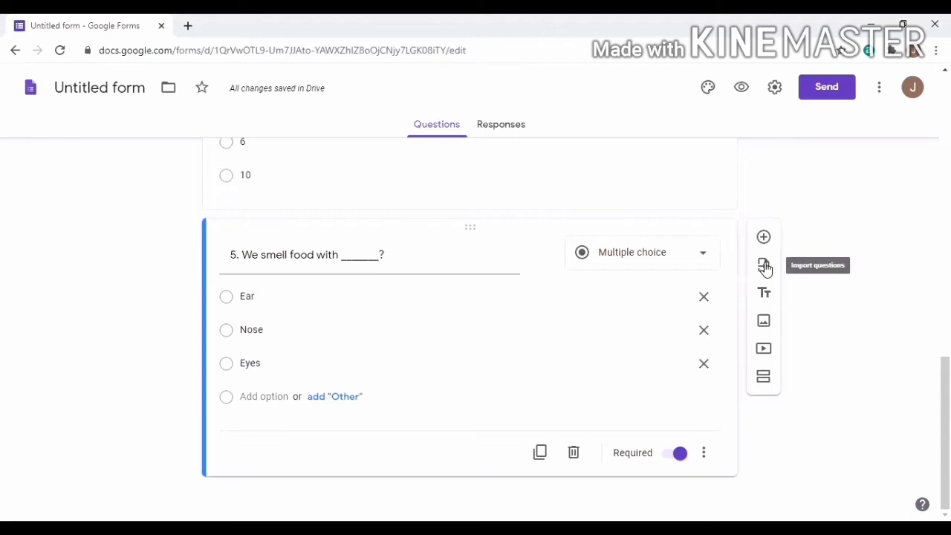
# Add a section named 'Page 2' after question 5, containing a new blank question
pyautogui.click(763, 382)
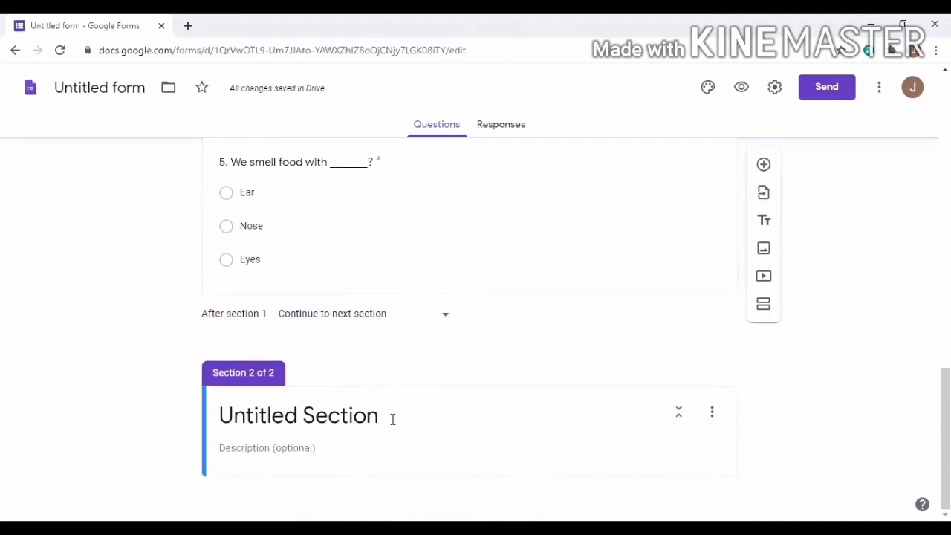
pyautogui.click(278, 421)
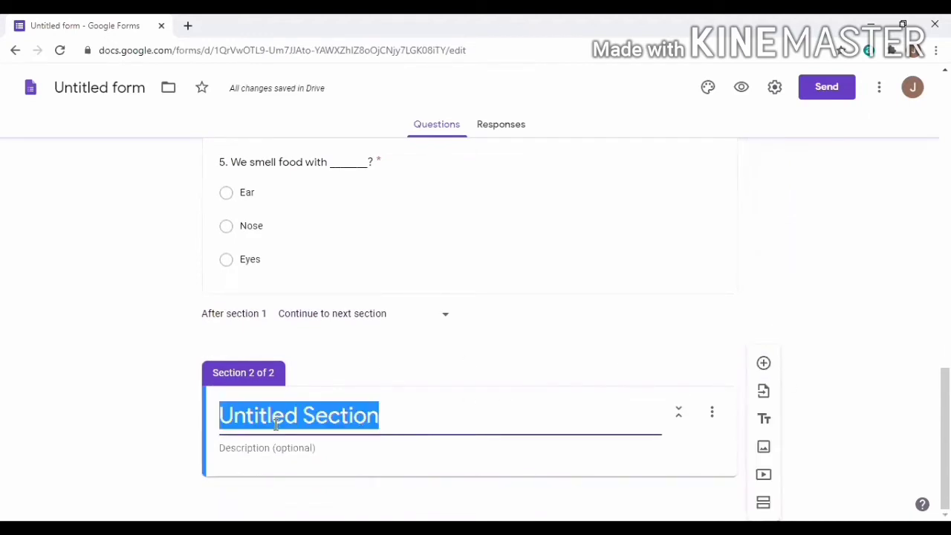
pyautogui.write('Page 2')
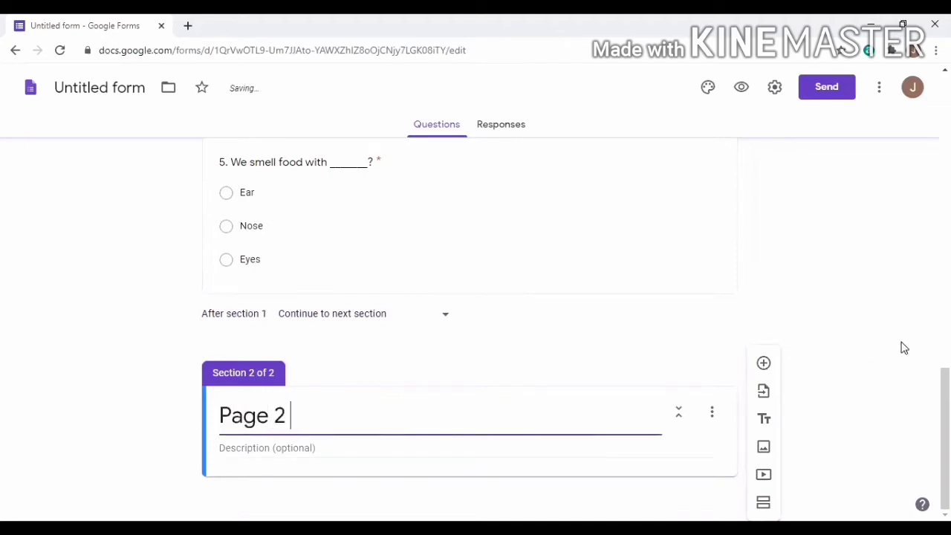
pyautogui.click(763, 364)
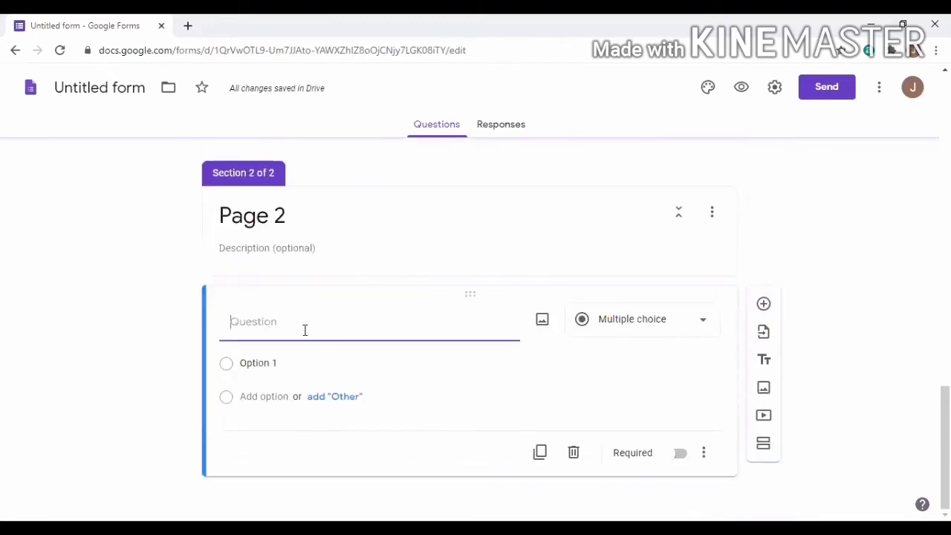
# Title question 6 'A human body has _____ legs?' and set its first choice to 4
pyautogui.write('6. A human body')
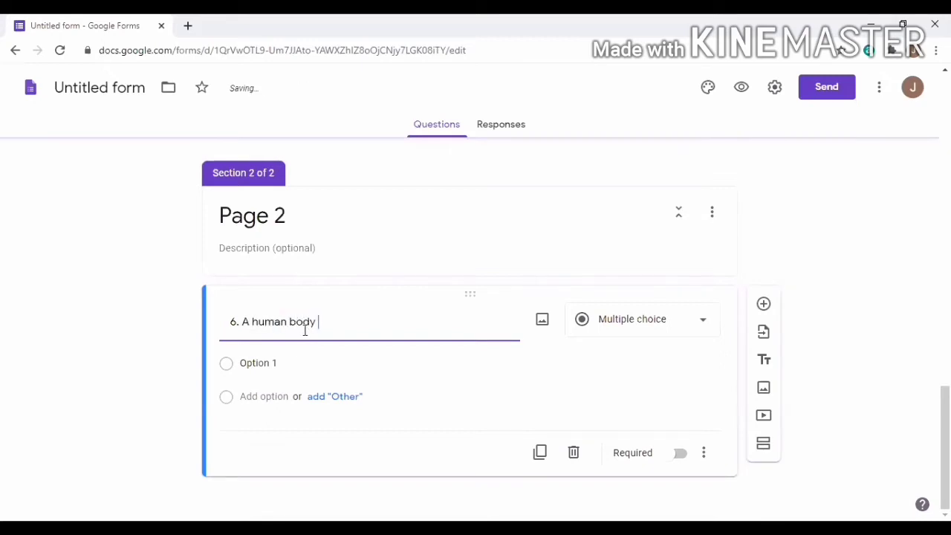
pyautogui.write(' has _____')
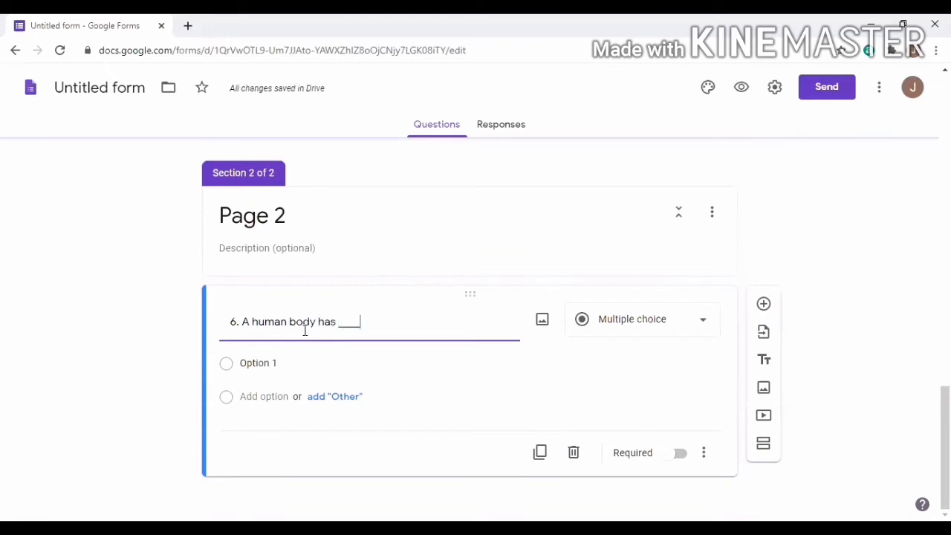
pyautogui.write(' leg')
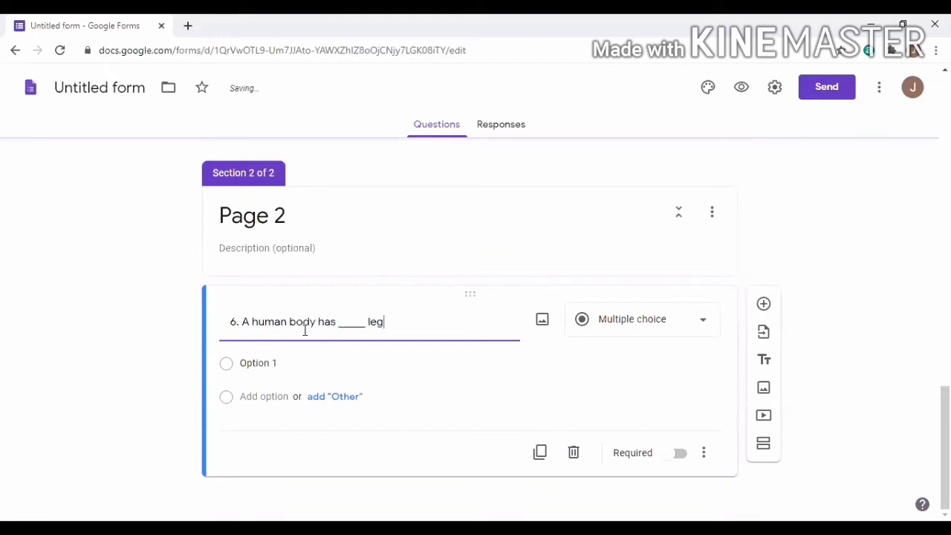
pyautogui.write('s?')
pyautogui.click(285, 363)
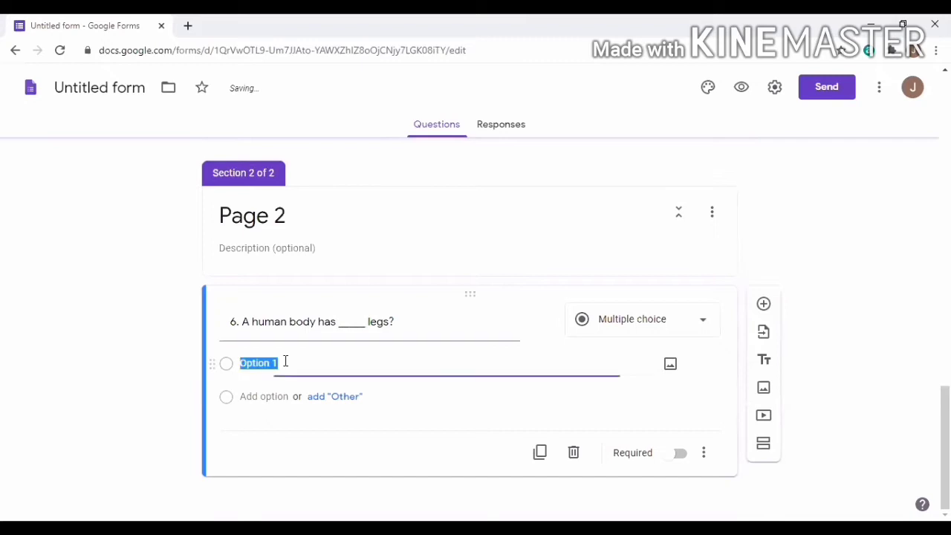
pyautogui.write('4')
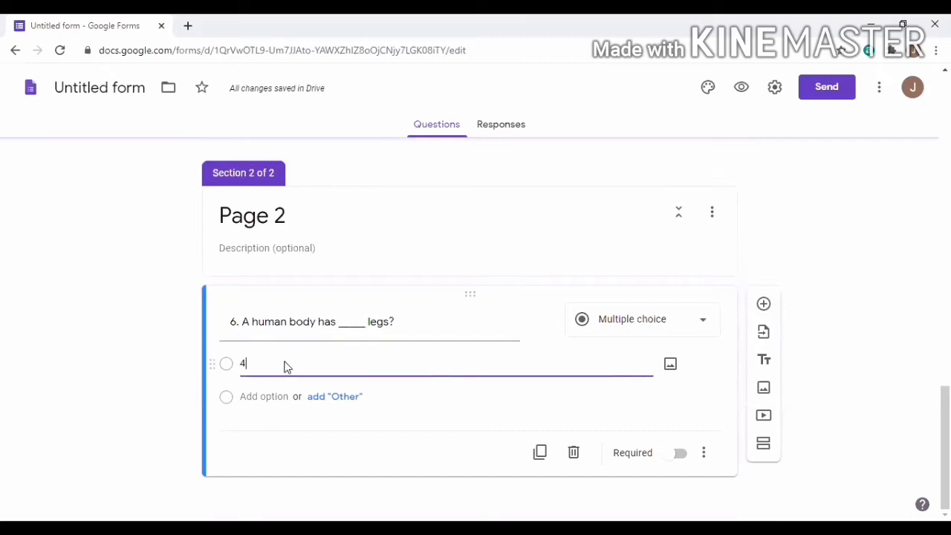
pyautogui.click(333, 400)
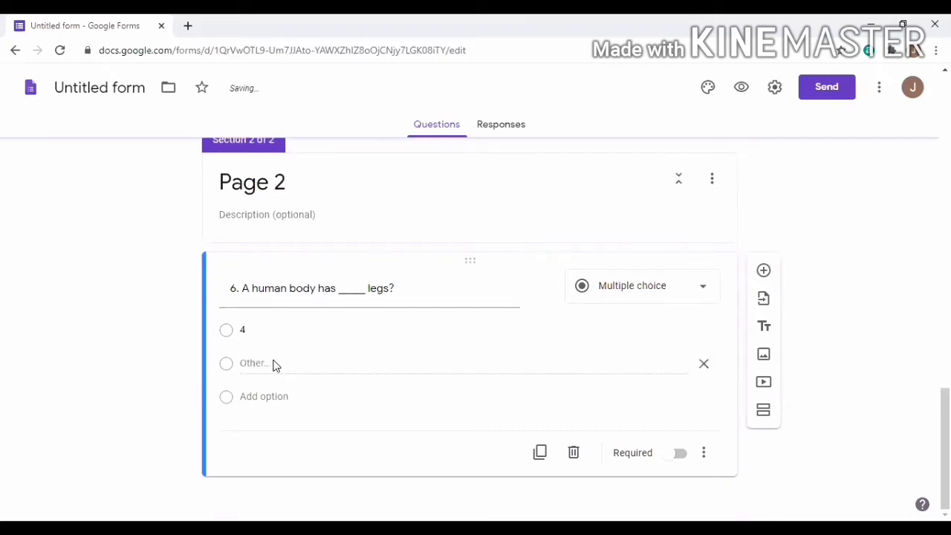
pyautogui.click(278, 396)
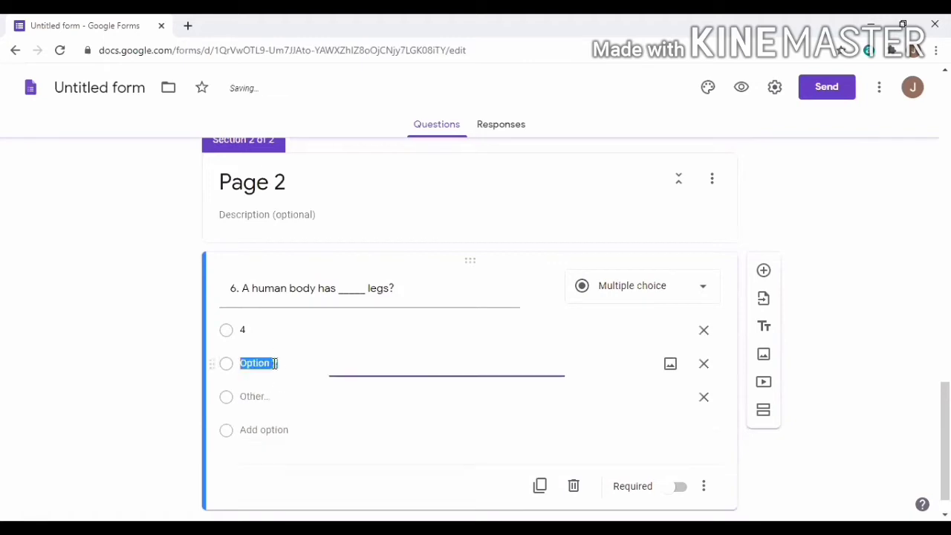
# Add choices 2 and 3, remove the Other row, make question 6 required, and add a question
pyautogui.doubleClick(277, 364)
pyautogui.press('BackSpace')
pyautogui.press('BackSpace')
pyautogui.press('BackSpace')
pyautogui.press('BackSpace')
pyautogui.press('BackSpace')
pyautogui.press('BackSpace')
pyautogui.press('BackSpace')
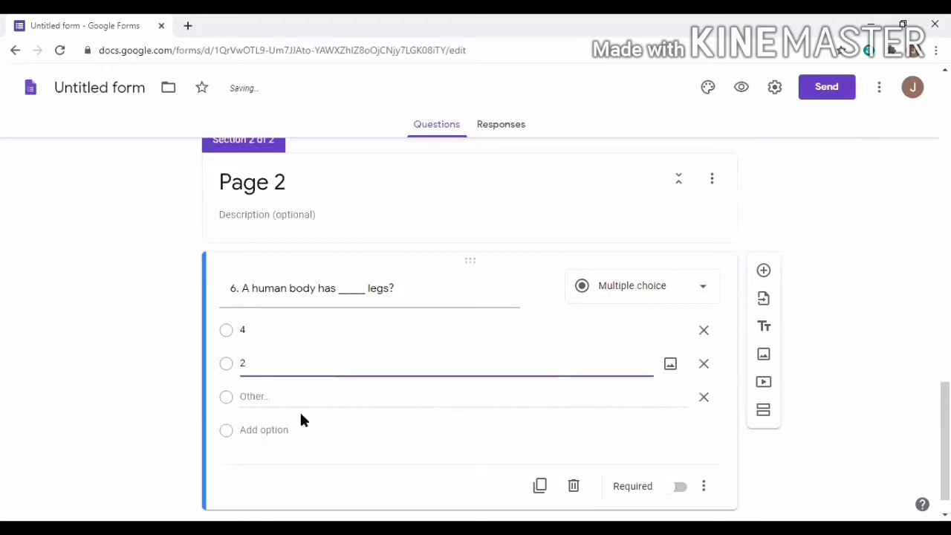
pyautogui.click(278, 430)
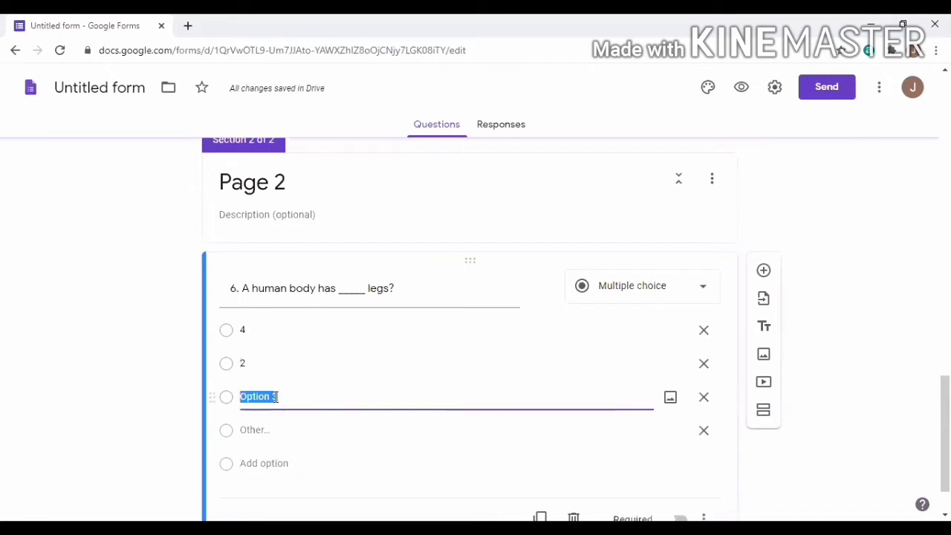
pyautogui.click(269, 399)
pyautogui.press('BackSpace')
pyautogui.press('BackSpace')
pyautogui.press('BackSpace')
pyautogui.press('BackSpace')
pyautogui.press('BackSpace')
pyautogui.press('BackSpace')
pyautogui.press('BackSpace')
pyautogui.scroll(-1, 641, 376)
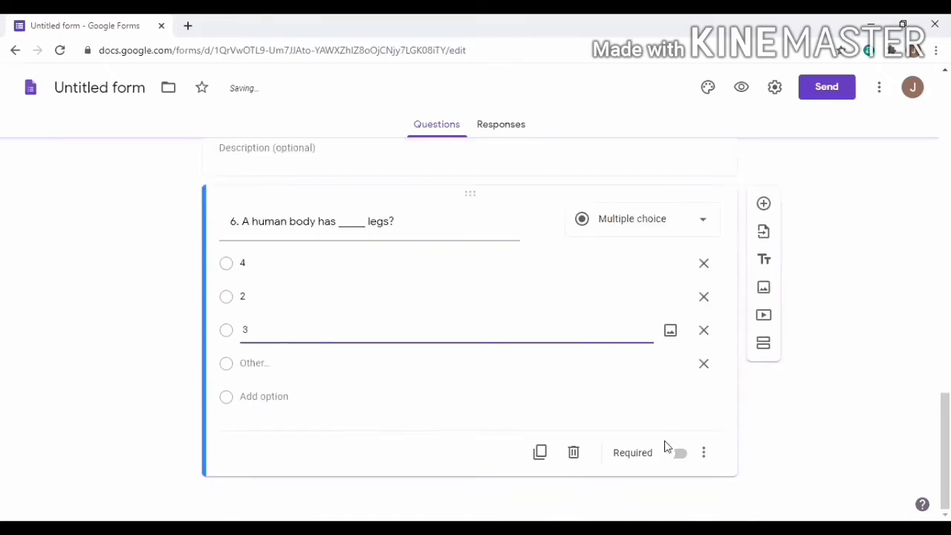
pyautogui.click(705, 365)
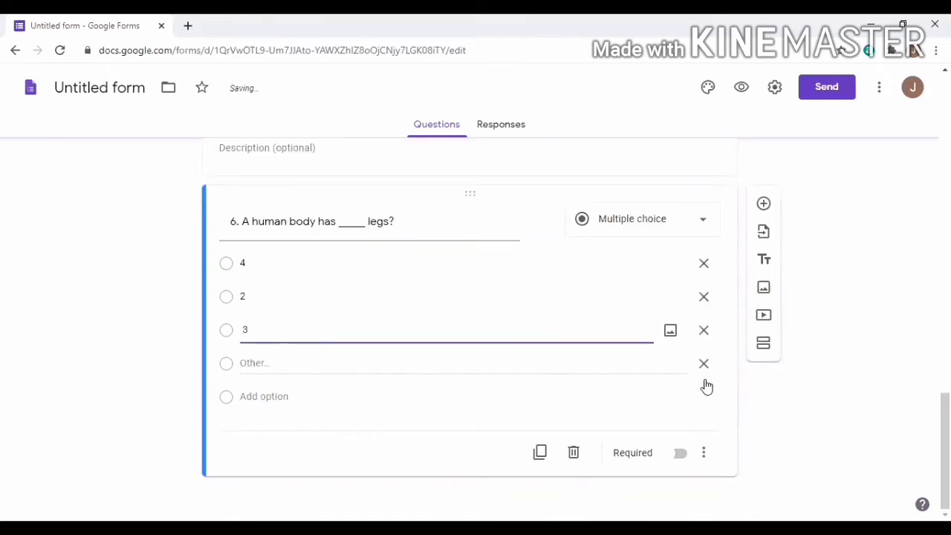
pyautogui.click(680, 454)
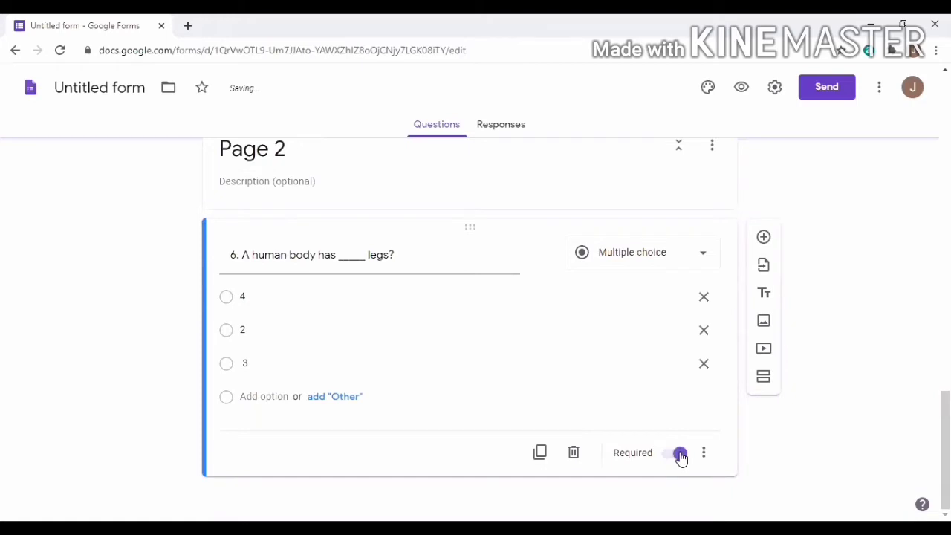
pyautogui.click(764, 238)
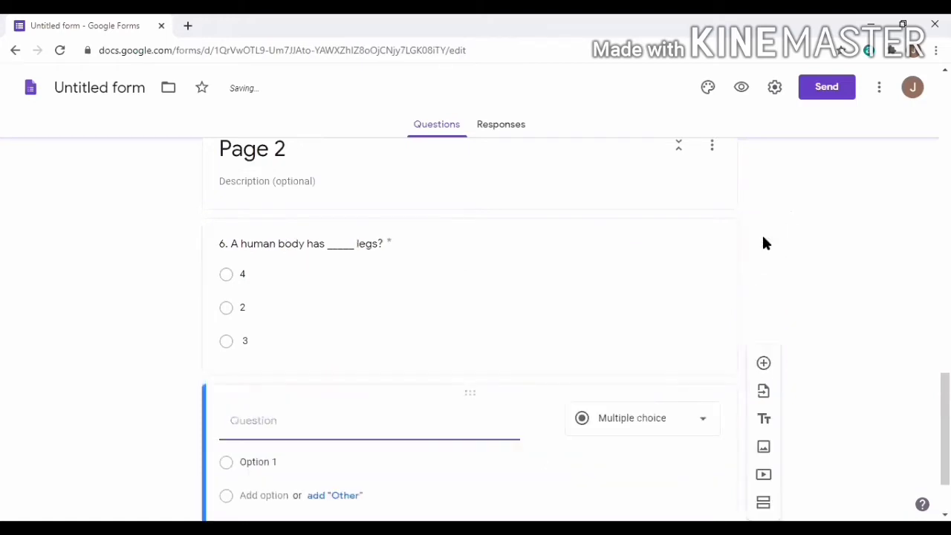
# Enter '7. We taste our food with _________?' as the question and set its type to Multiple choice
pyautogui.write('7. We taste our food with')
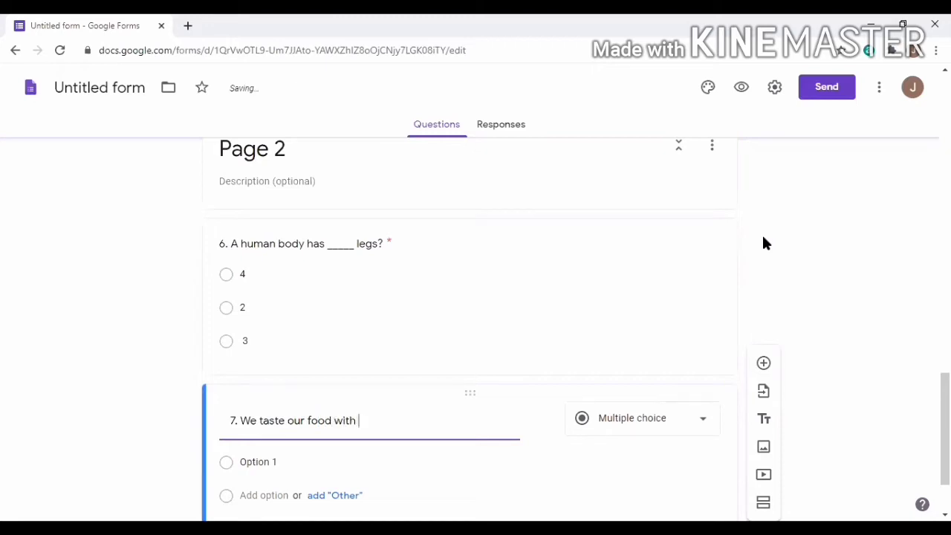
pyautogui.write(' _____')
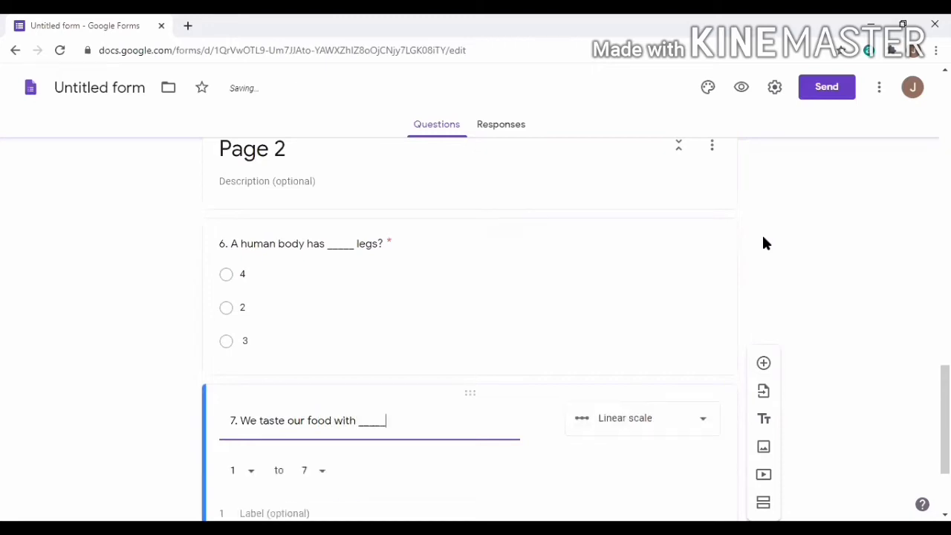
pyautogui.write('____?')
pyautogui.scroll(-2, 787, 245)
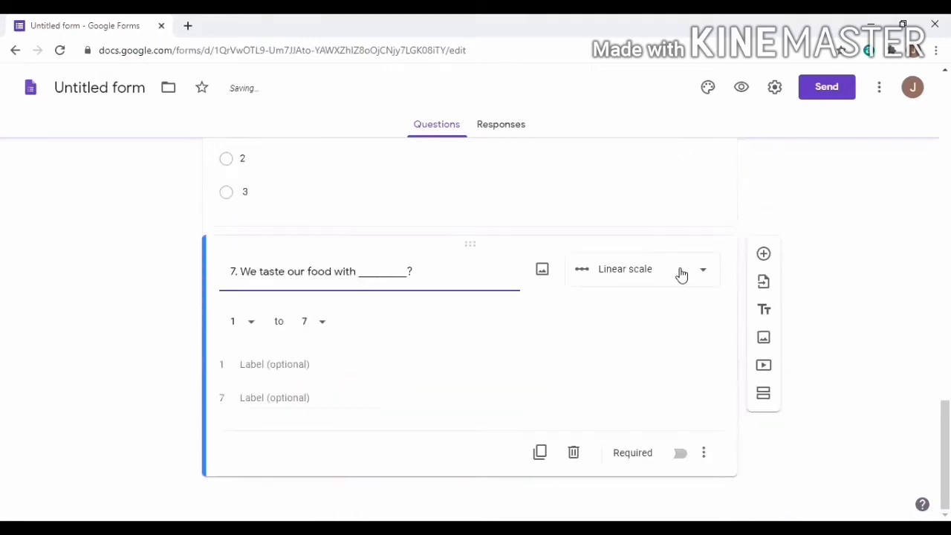
pyautogui.click(681, 275)
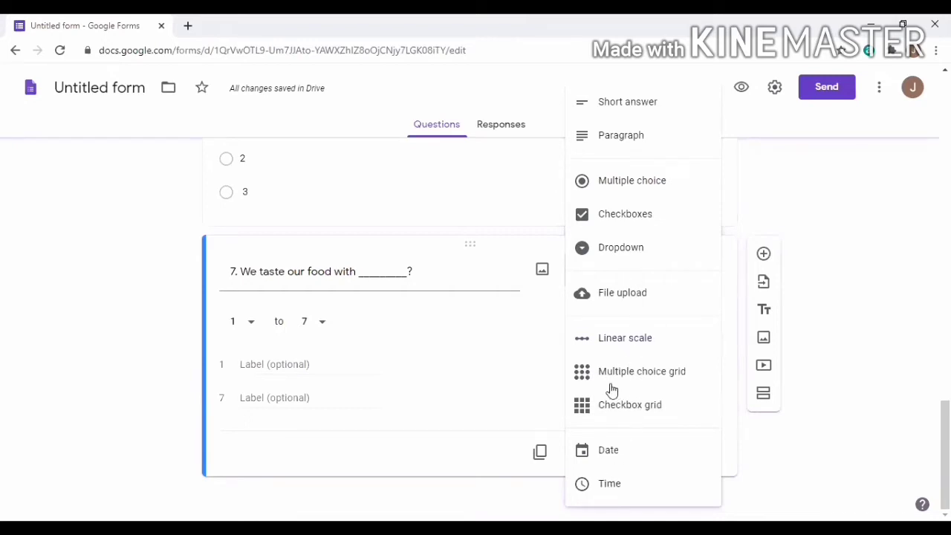
pyautogui.click(626, 189)
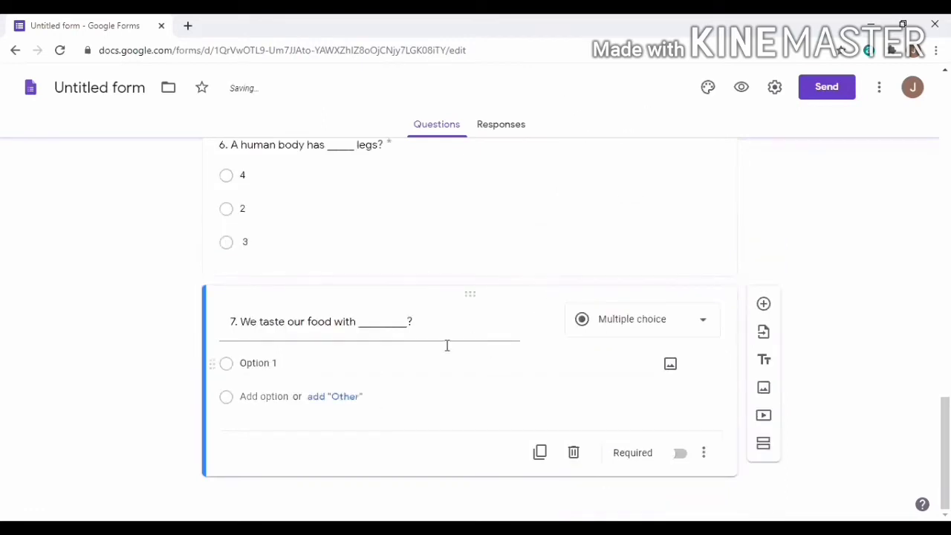
# Enter Tongue and Head as question 7's first two answer choices
pyautogui.click(287, 365)
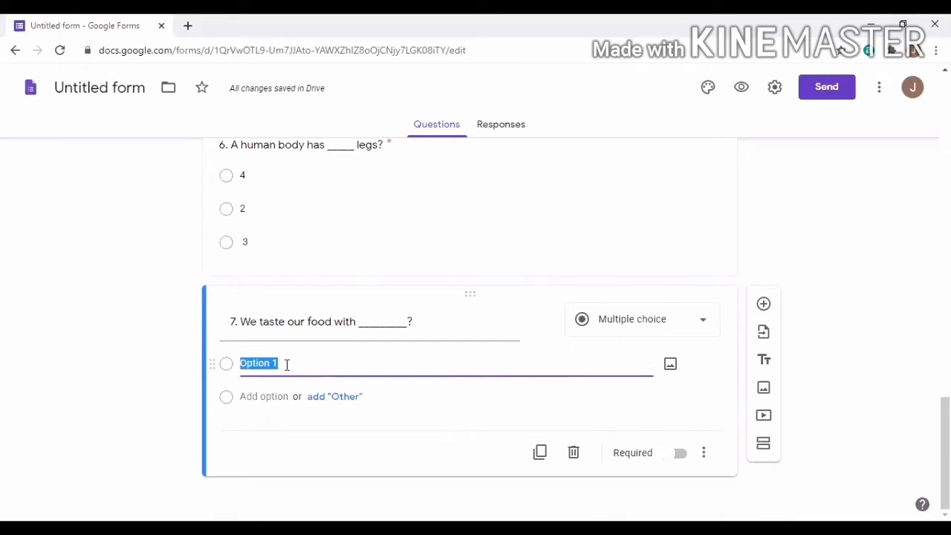
pyautogui.write('Ton')
pyautogui.write('gue')
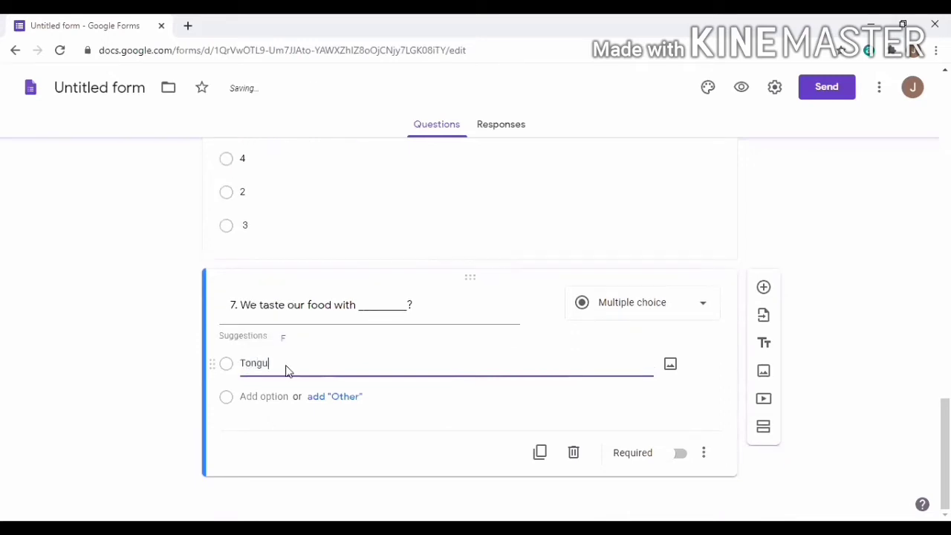
pyautogui.click(335, 398)
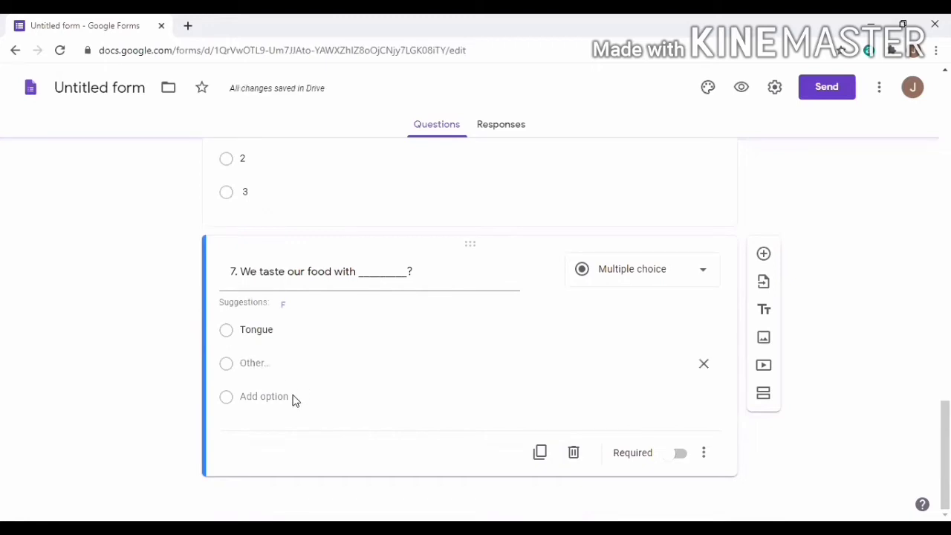
pyautogui.click(266, 393)
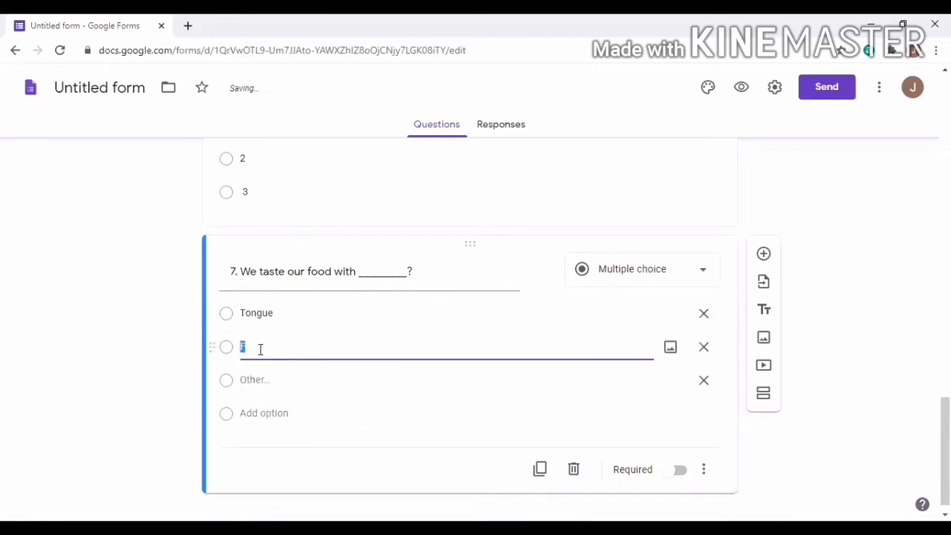
pyautogui.write('Head')
pyautogui.press('Return')
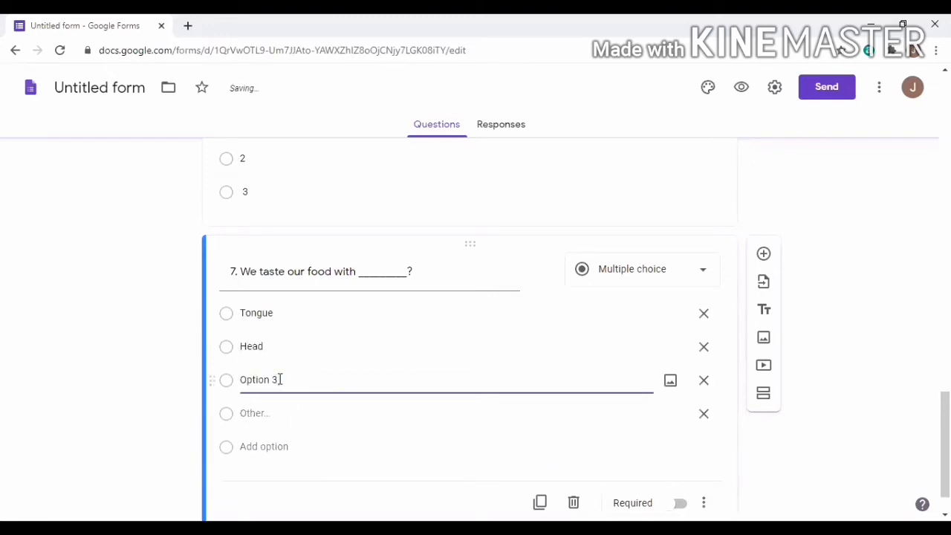
pyautogui.press('BackSpace')
pyautogui.press('BackSpace')
pyautogui.press('BackSpace')
pyautogui.press('BackSpace')
pyautogui.press('BackSpace')
pyautogui.press('BackSpace')
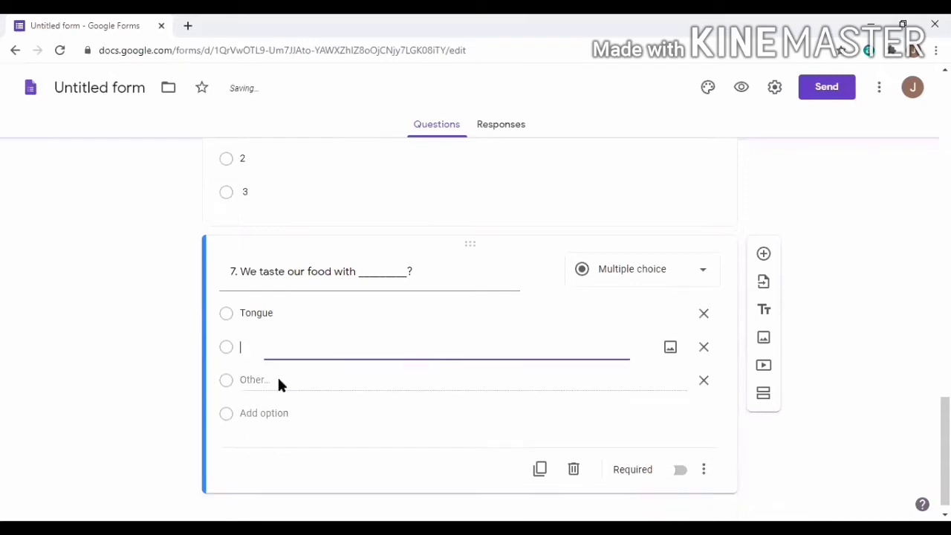
pyautogui.click(271, 368)
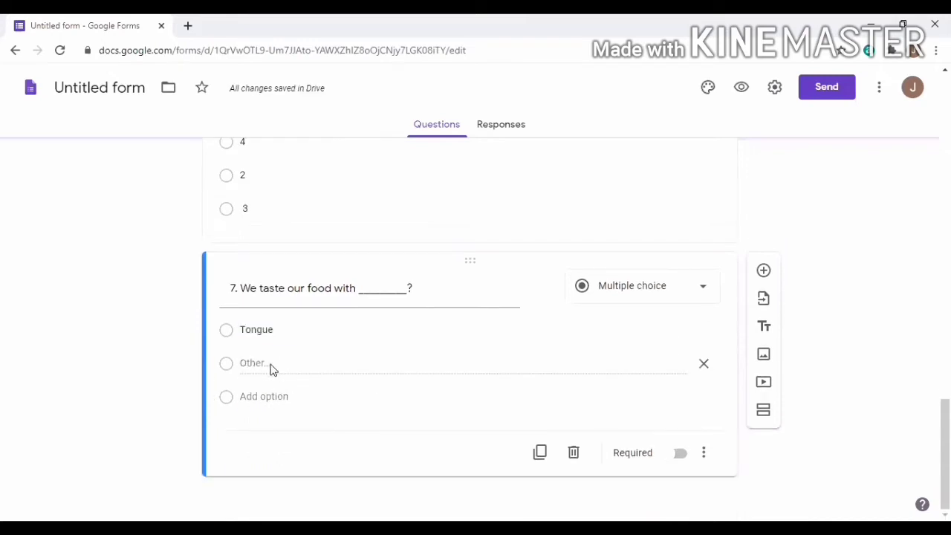
pyautogui.click(269, 396)
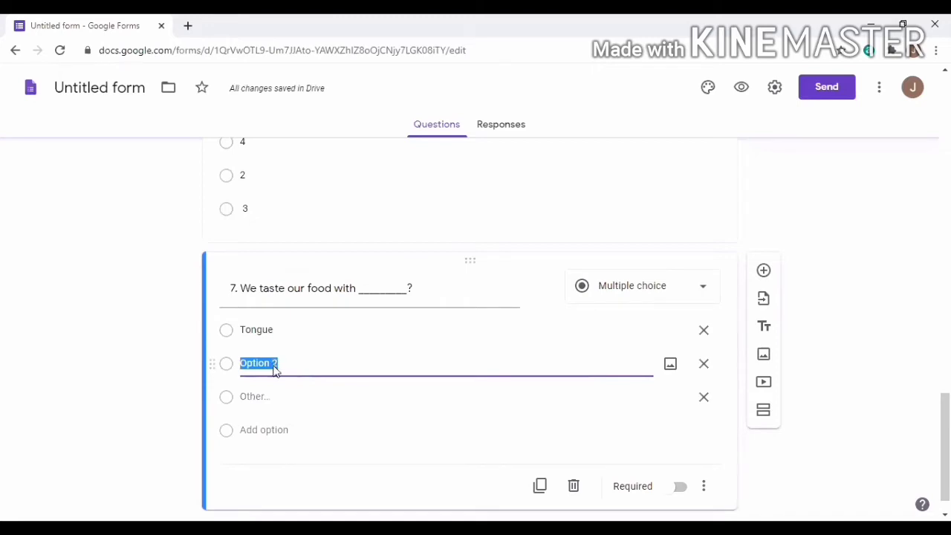
pyautogui.write('Head')
# Add Nose as the third choice, drop the Other row, make it required, and add a question
pyautogui.click(271, 432)
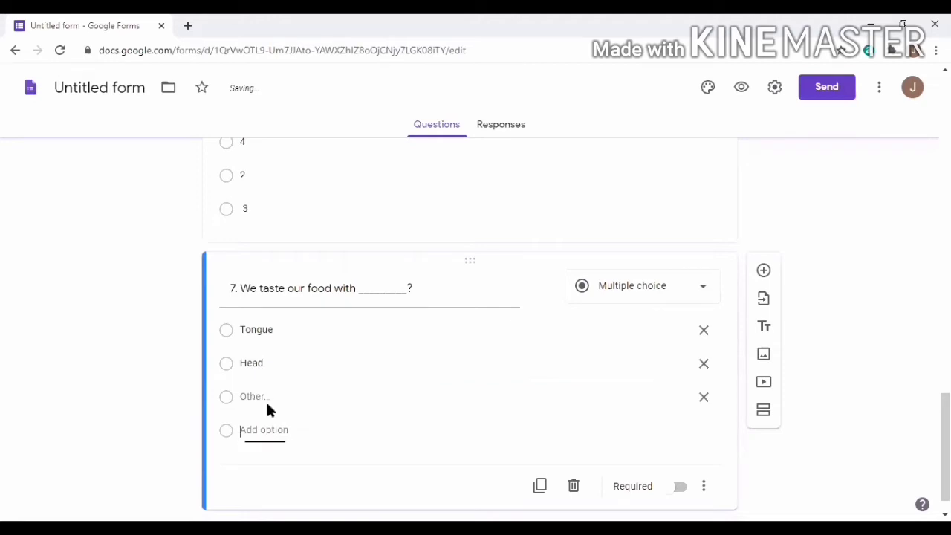
pyautogui.click(269, 398)
pyautogui.moveTo(295, 395); pyautogui.dragTo(226, 397)
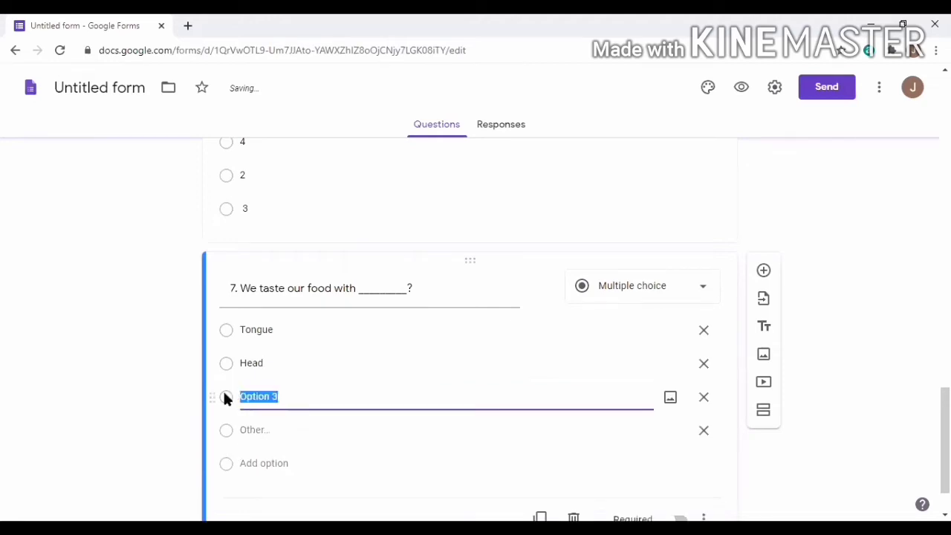
pyautogui.write('Nose')
pyautogui.click(702, 433)
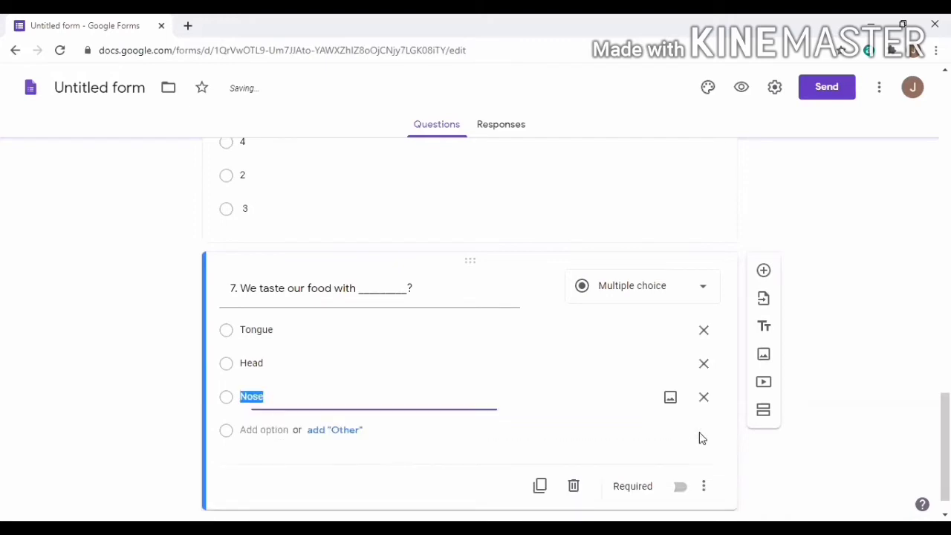
pyautogui.click(681, 454)
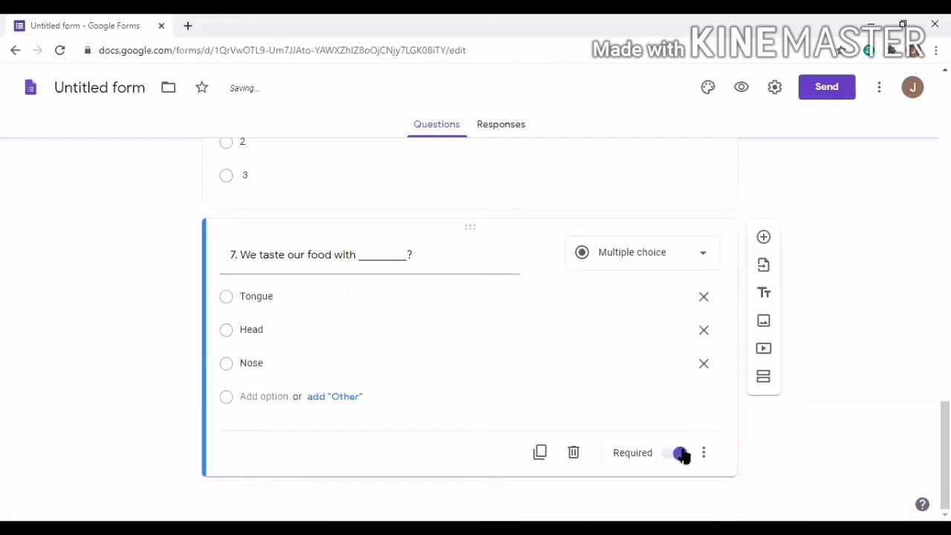
pyautogui.click(764, 240)
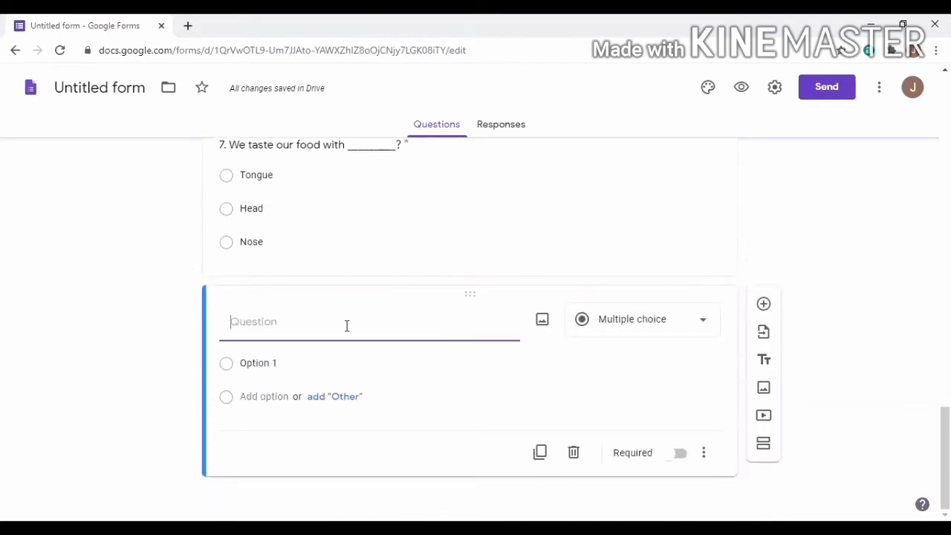
# Type question 8's text '8. We see objects with our _________?'
pyautogui.write('8. We use')
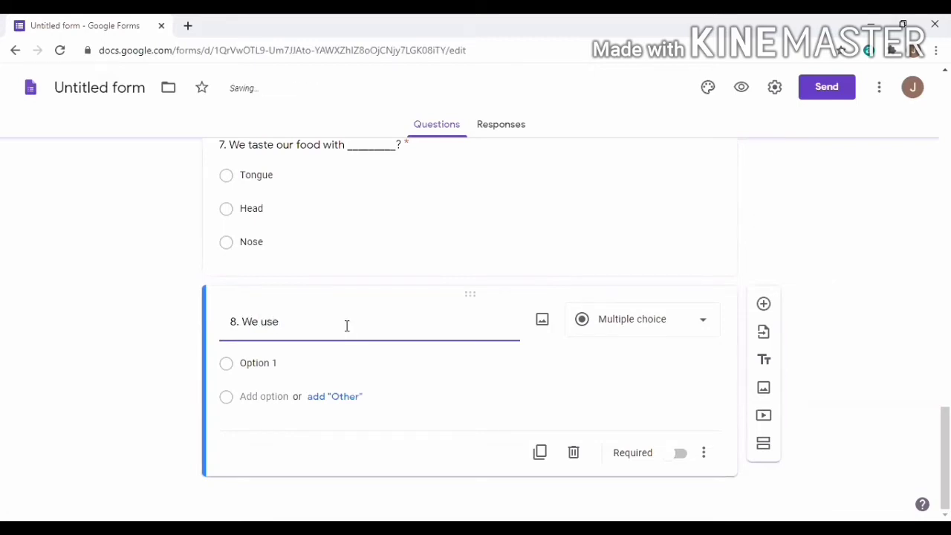
pyautogui.press('BackSpace')
pyautogui.press('BackSpace')
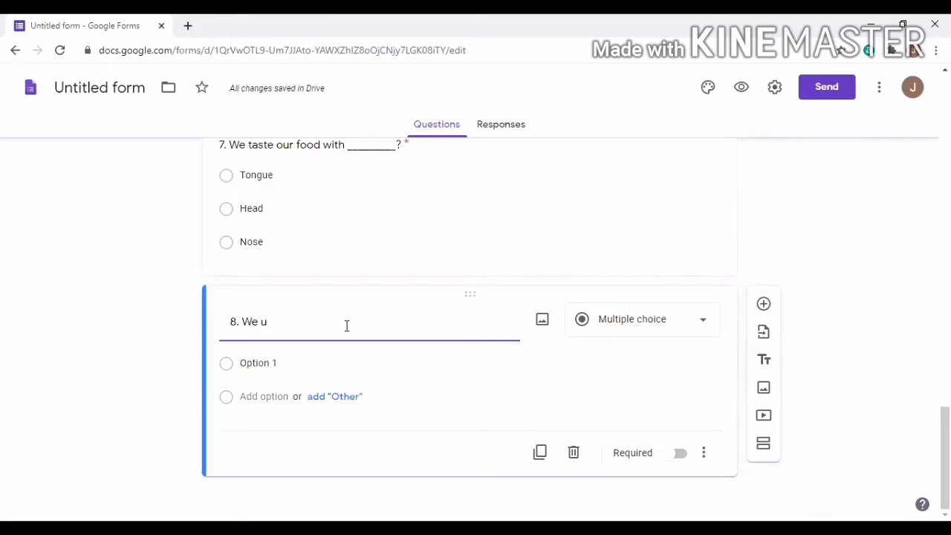
pyautogui.write('see iob')
pyautogui.press('BackSpace')
pyautogui.press('BackSpace')
pyautogui.write('objects with')
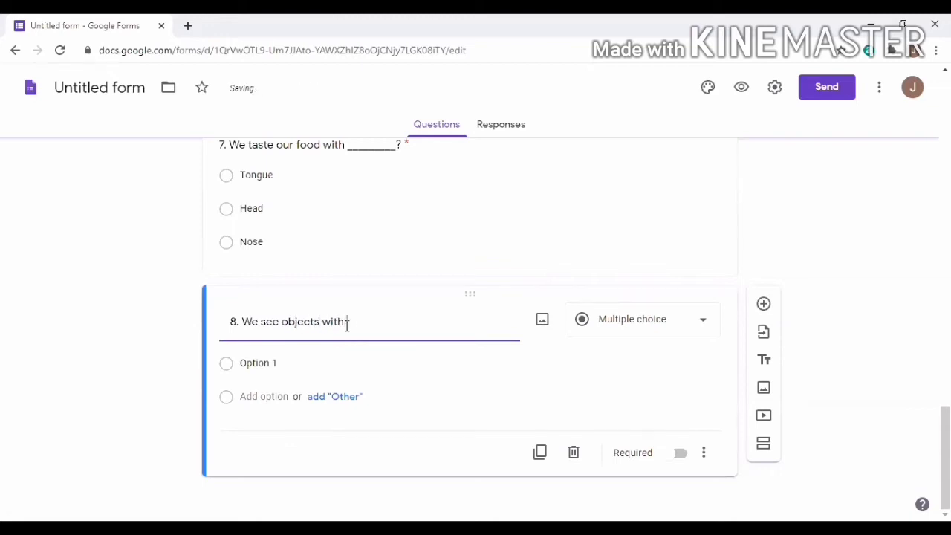
pyautogui.write(' our _________?')
# Give question 8 the answer choices Hands, Legs and Eyes
pyautogui.click(276, 361)
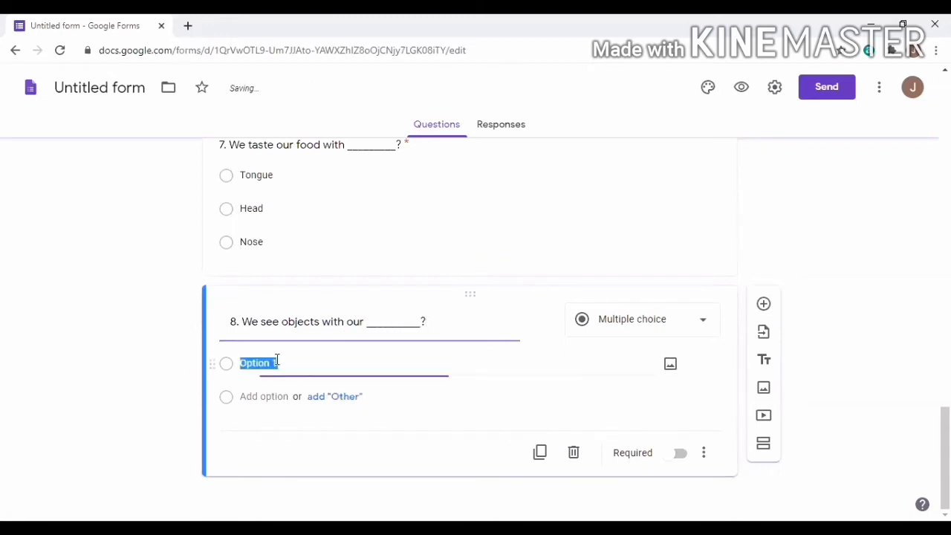
pyautogui.write('Hands')
pyautogui.click(330, 397)
pyautogui.click(285, 396)
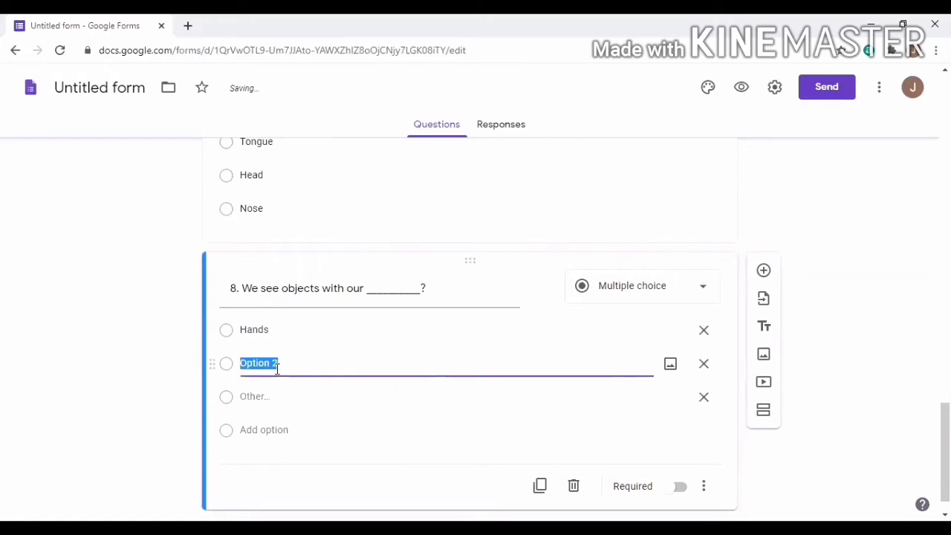
pyautogui.write('Legs')
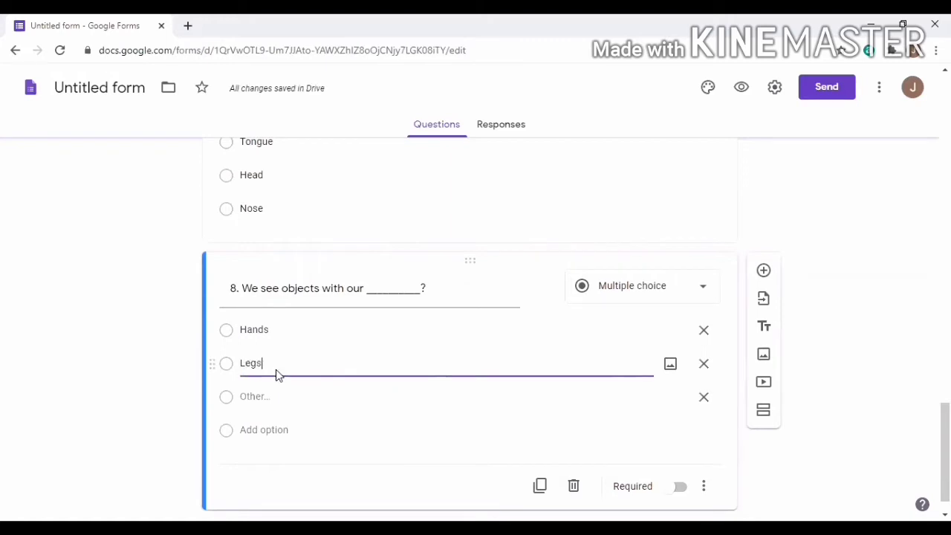
pyautogui.click(282, 425)
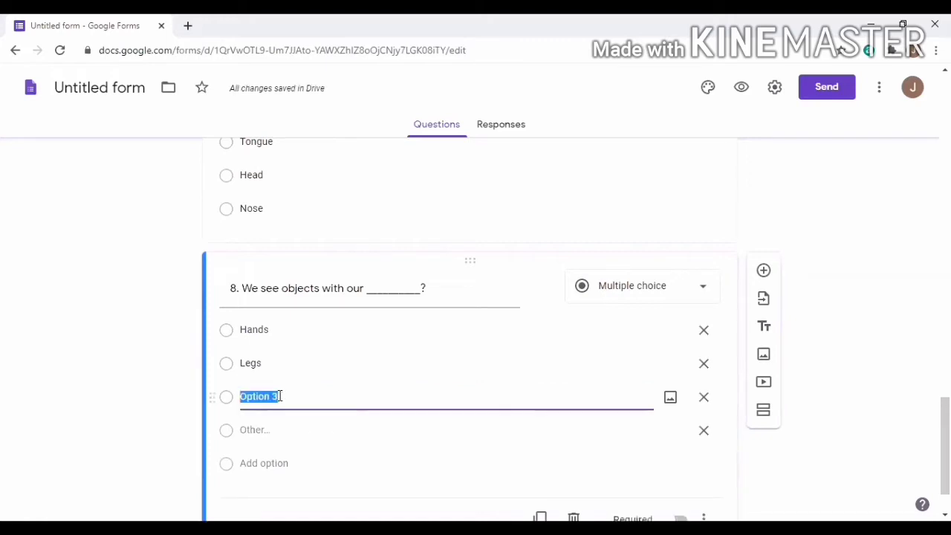
pyautogui.write('Nos')
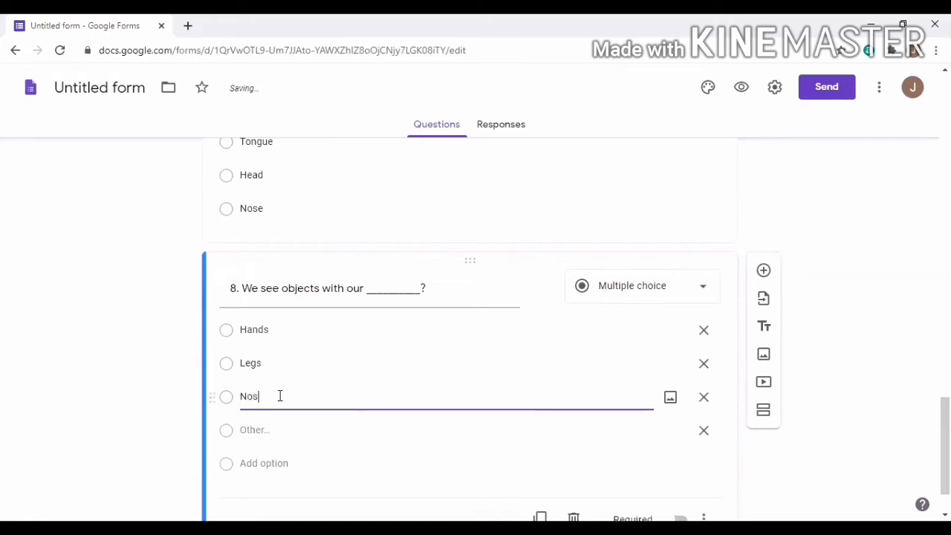
pyautogui.press('BackSpace')
pyautogui.press('BackSpace')
pyautogui.press('BackSpace')
pyautogui.write('Eys')
pyautogui.press('BackSpace')
pyautogui.write('e')
# Remove question 8's Other row, mark it required, and add a new question below
pyautogui.scroll(-1, 459, 420)
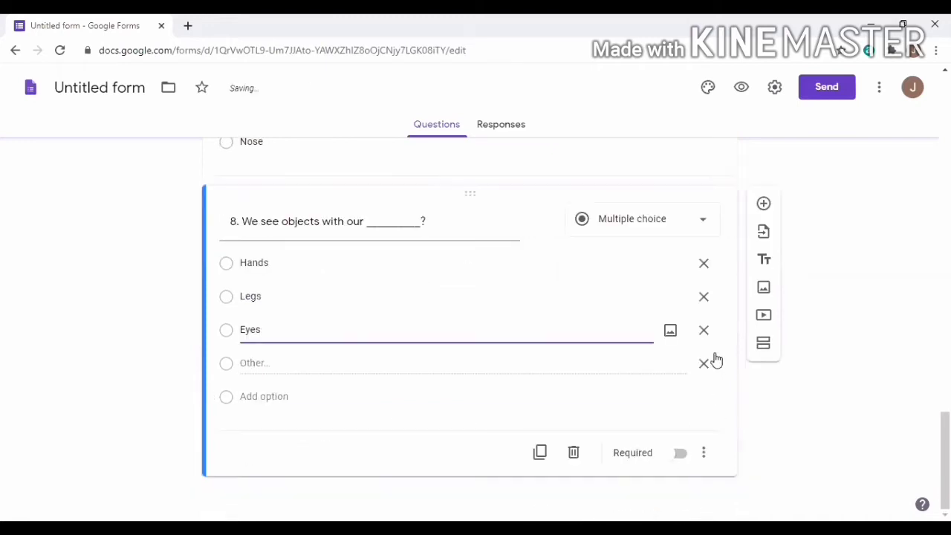
pyautogui.click(704, 366)
pyautogui.click(678, 454)
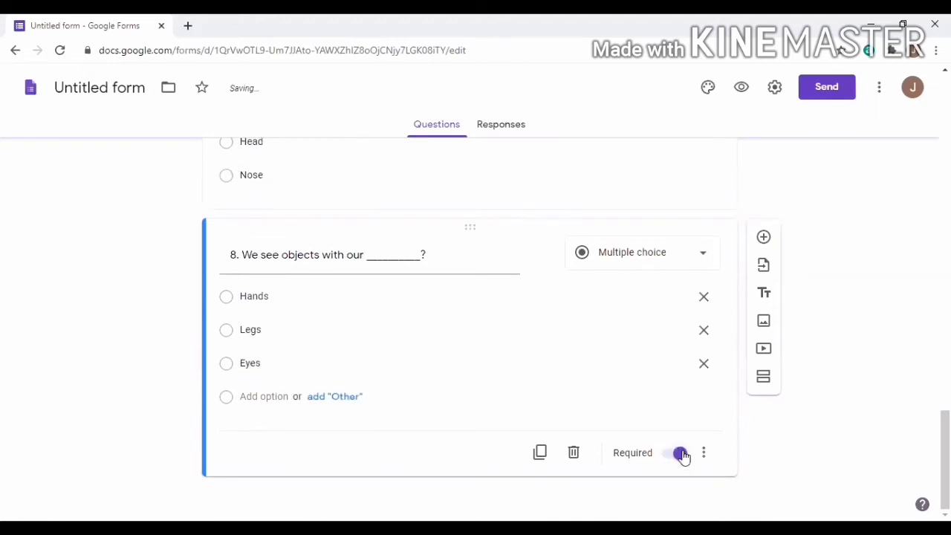
pyautogui.click(764, 237)
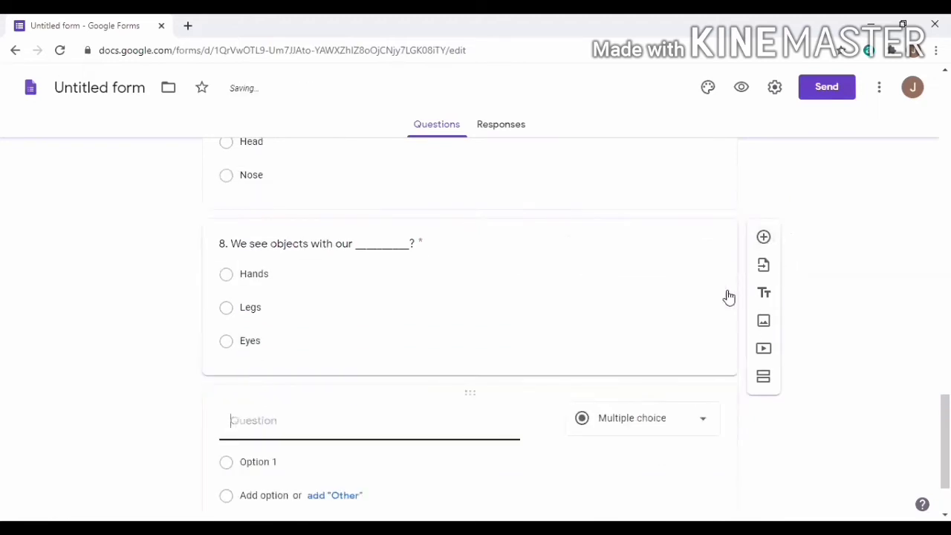
# Type question 9's text '9. We have _____ nose?'
pyautogui.write('9.')
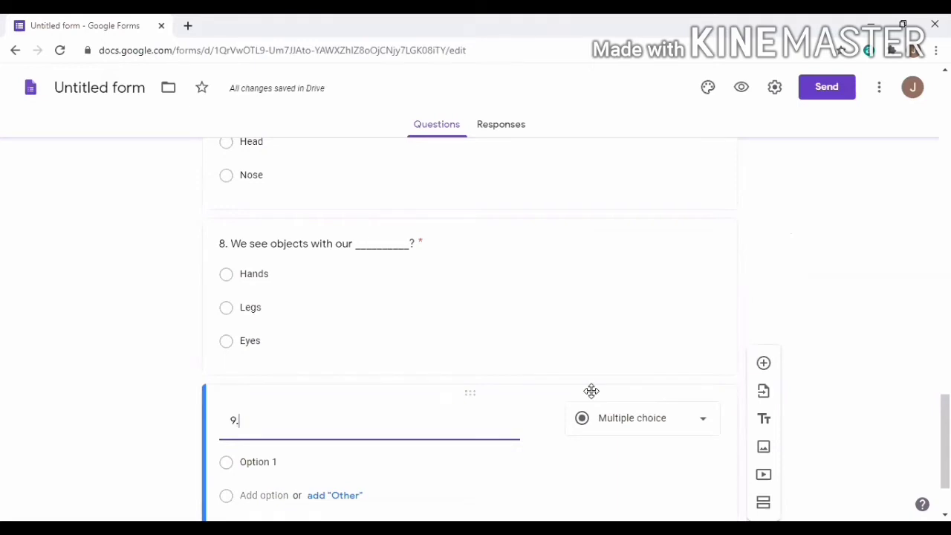
pyautogui.write(' We ')
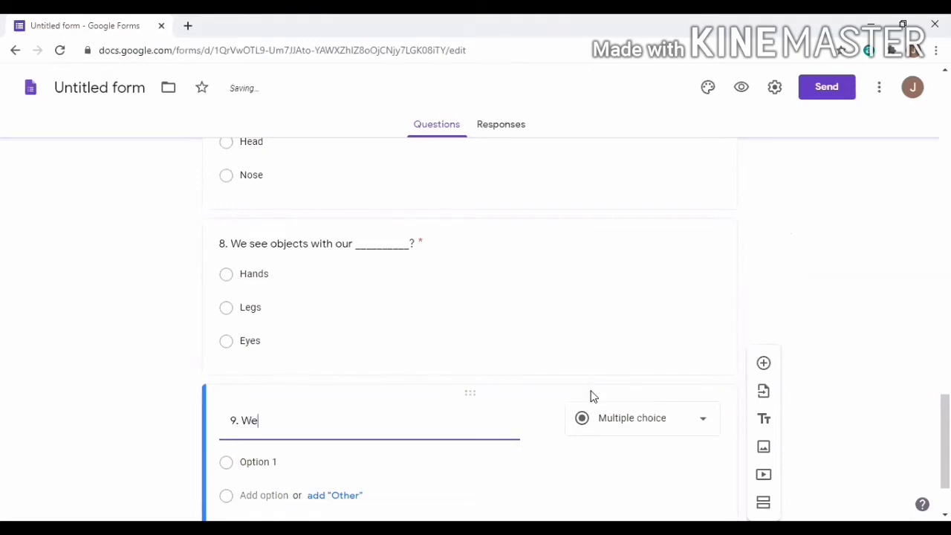
pyautogui.write('have _____ noes')
pyautogui.press('BackSpace')
pyautogui.write('se?')
pyautogui.scroll(-1, 274, 359)
# Set choices 1, 2 and 3, remove Other, make question 9 required, and add a question
pyautogui.click(276, 362)
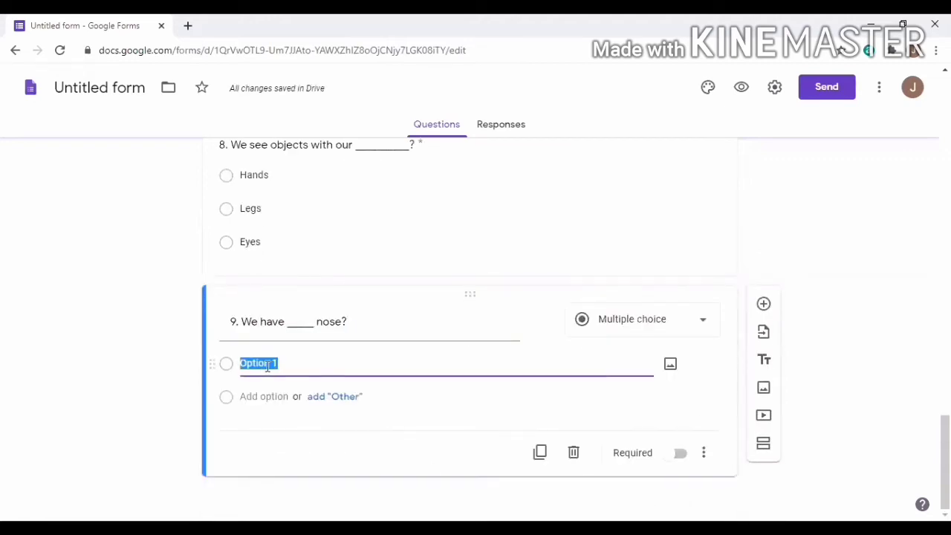
pyautogui.click(269, 363)
pyautogui.press('BackSpace')
pyautogui.click(318, 395)
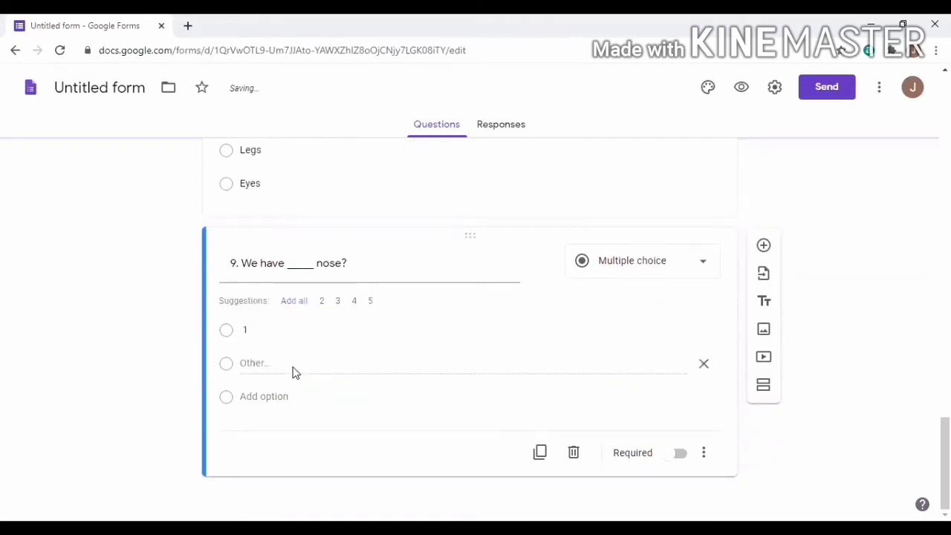
pyautogui.click(276, 397)
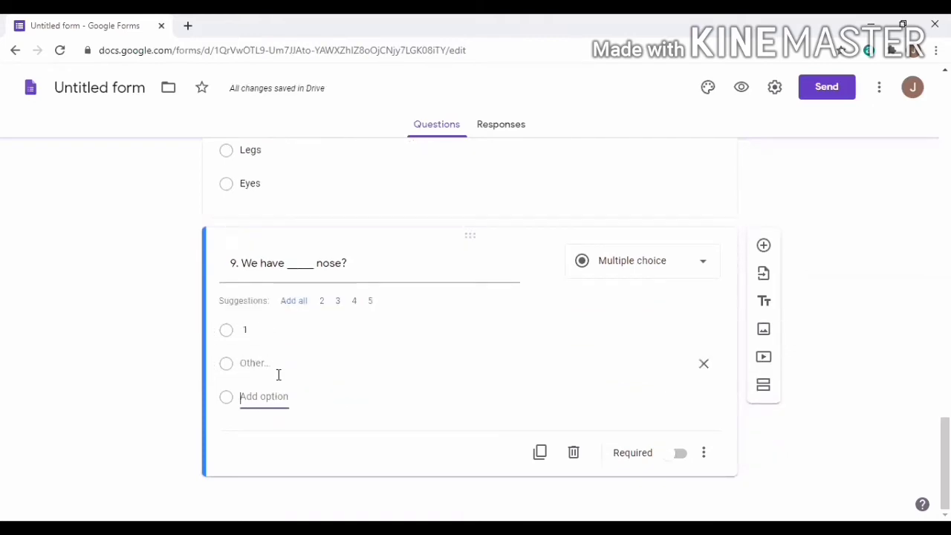
pyautogui.click(275, 430)
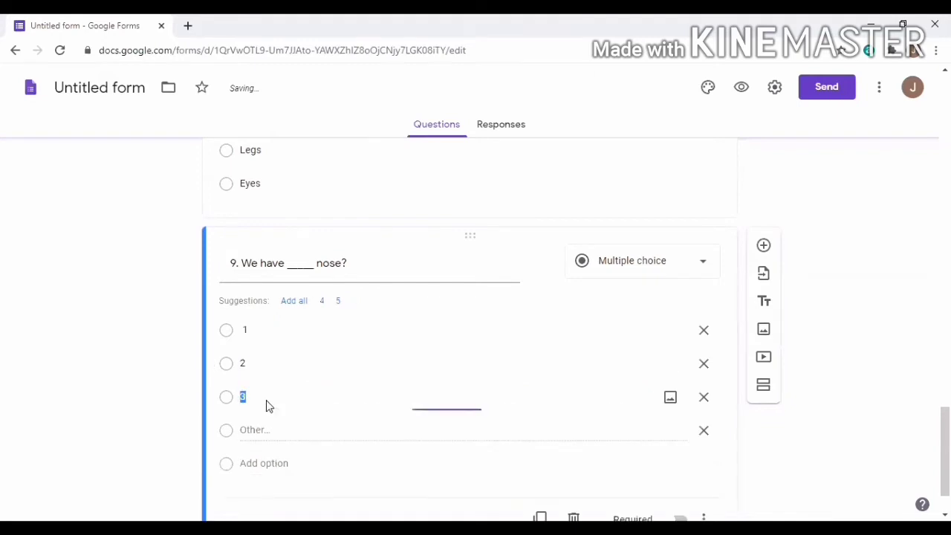
pyautogui.click(705, 433)
pyautogui.click(680, 453)
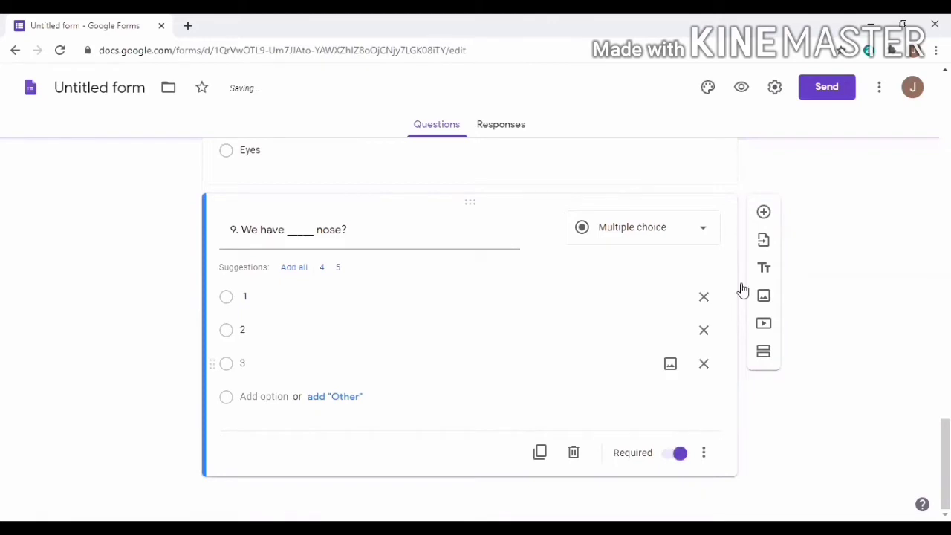
pyautogui.click(764, 214)
# Type '10. We walk with our _______?' and set the first choice to Hands
pyautogui.write('10. ')
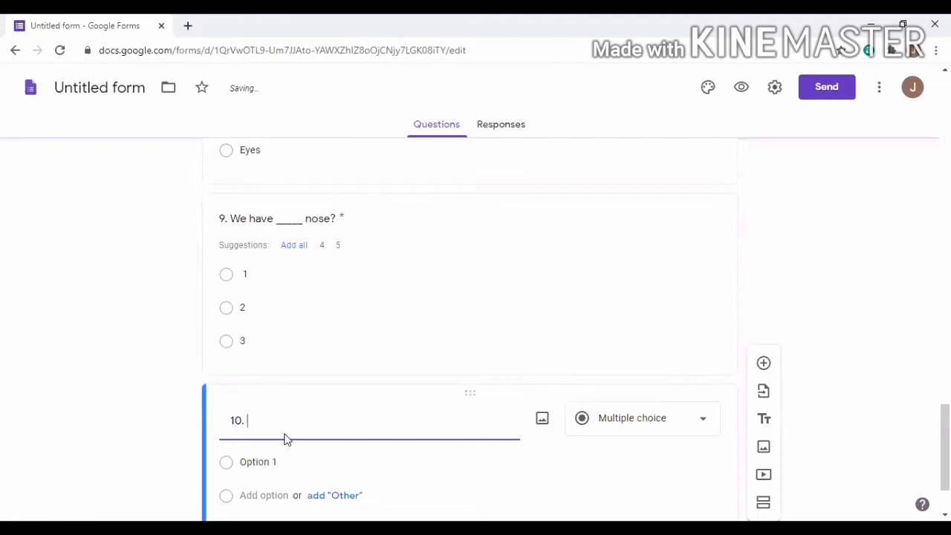
pyautogui.write('We walk with o')
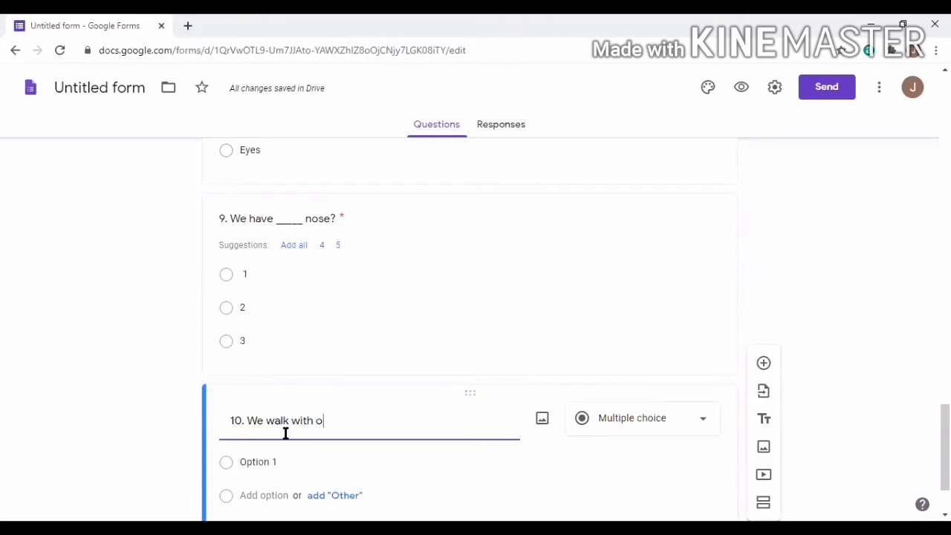
pyautogui.write('ur ')
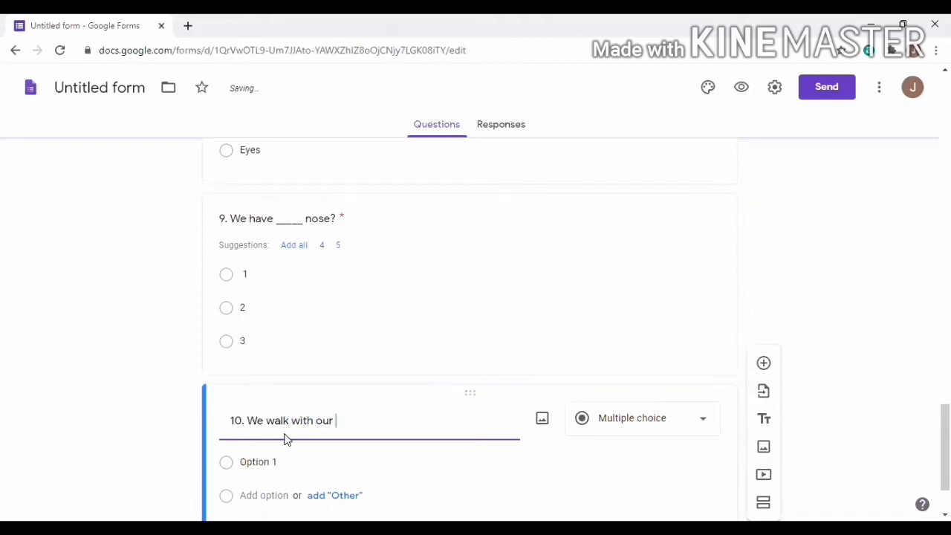
pyautogui.write('_______?')
pyautogui.click(285, 463)
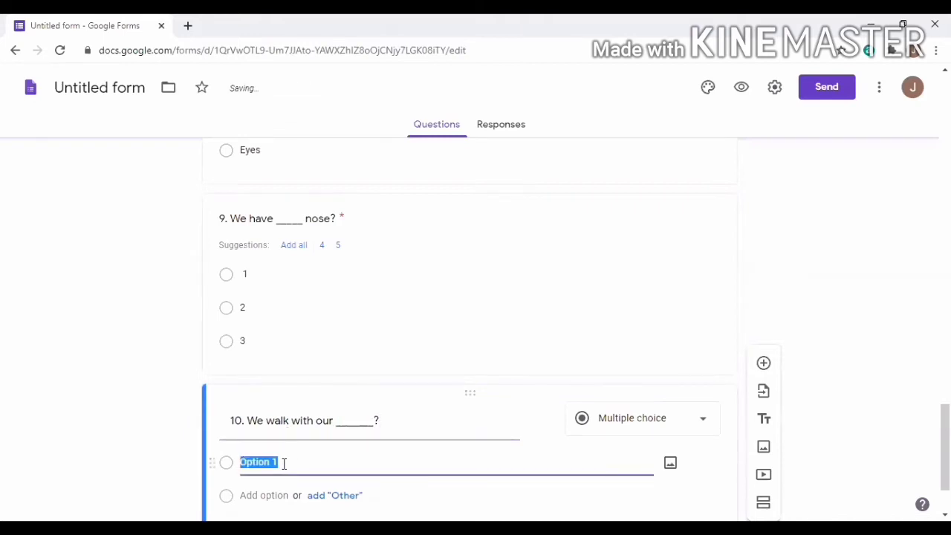
pyautogui.write('Hands')
pyautogui.scroll(-2, 446, 460)
# Add choices Feet and Ear, remove the Other row, and make question 10 required
pyautogui.click(334, 399)
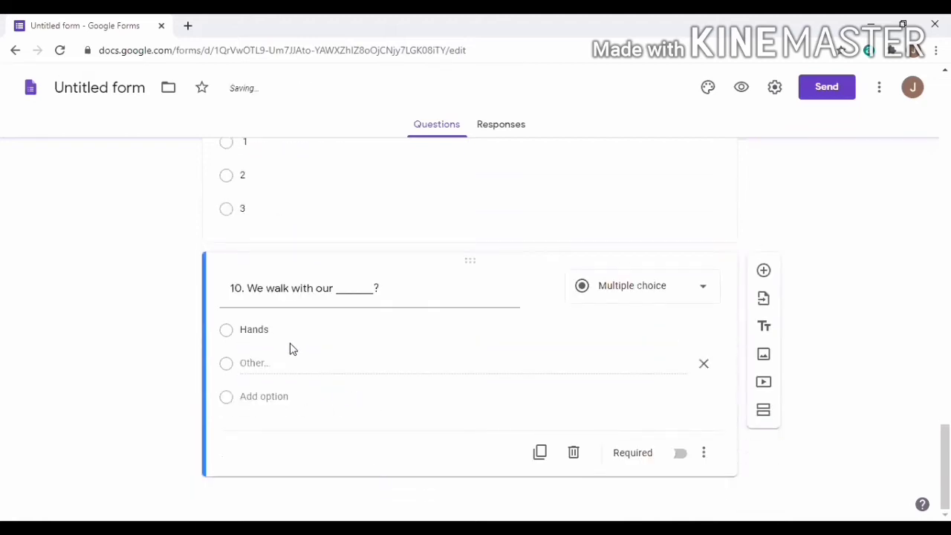
pyautogui.click(278, 396)
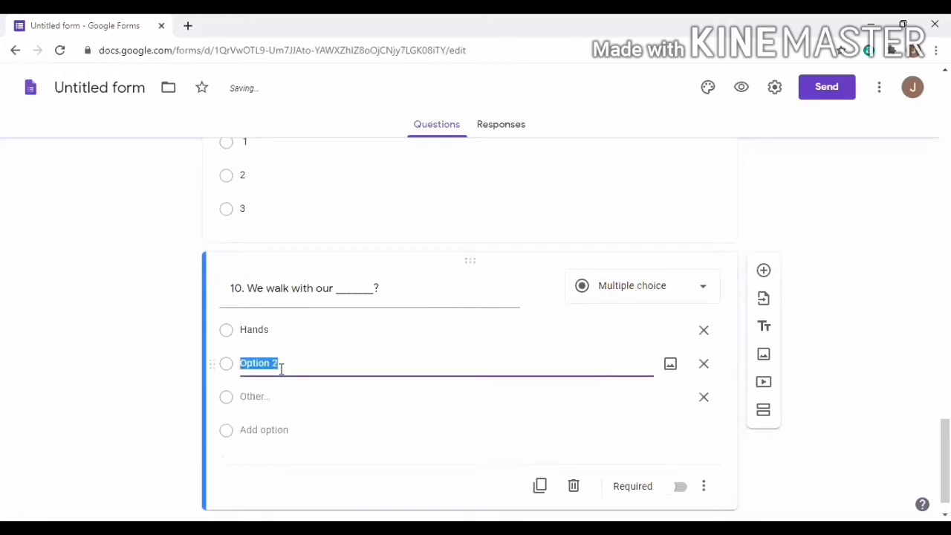
pyautogui.press('BackSpace')
pyautogui.press('BackSpace')
pyautogui.press('BackSpace')
pyautogui.press('BackSpace')
pyautogui.write('eet')
pyautogui.click(271, 430)
pyautogui.moveTo(274, 396); pyautogui.dragTo(243, 399)
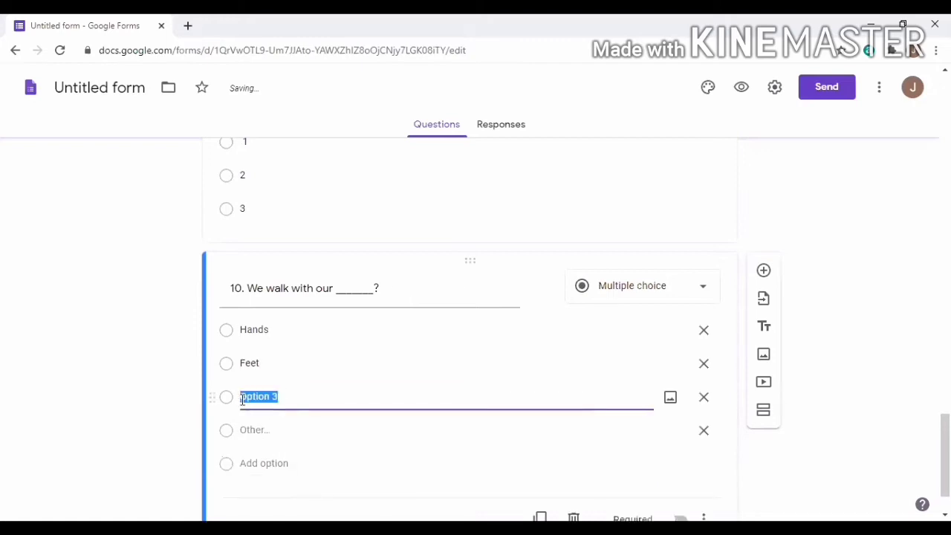
pyautogui.write('Ear')
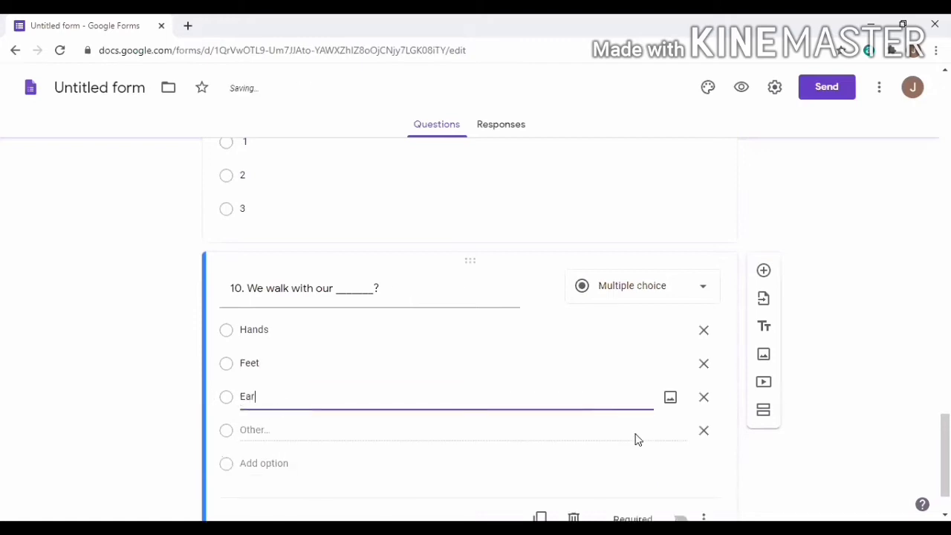
pyautogui.click(703, 431)
pyautogui.click(677, 455)
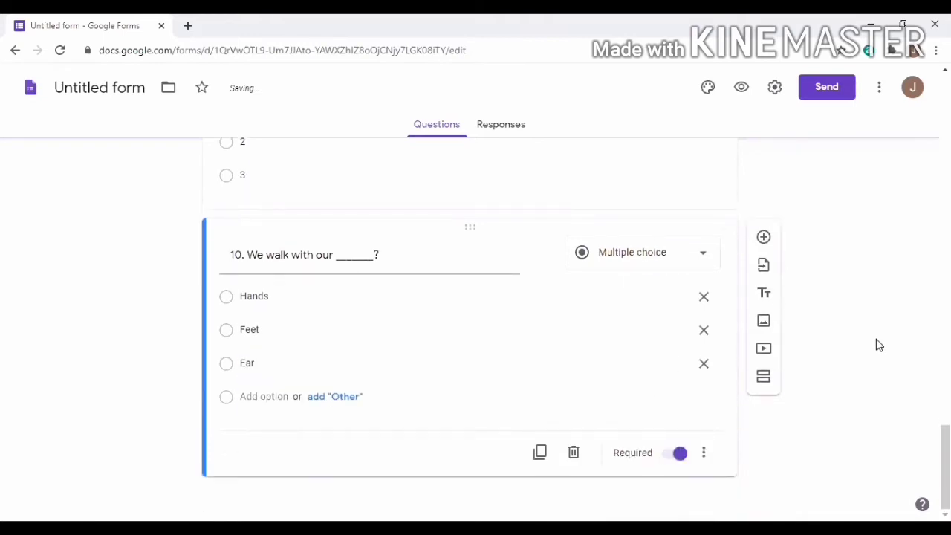
pyautogui.scroll(20, 880, 345)
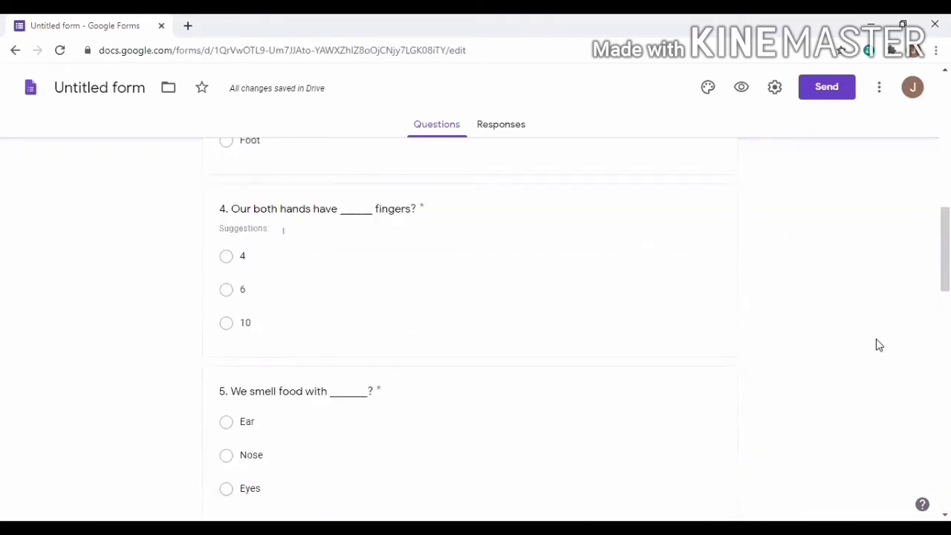
# Open the theme options and preview the colour swatches from red through grey
pyautogui.scroll(10, 879, 345)
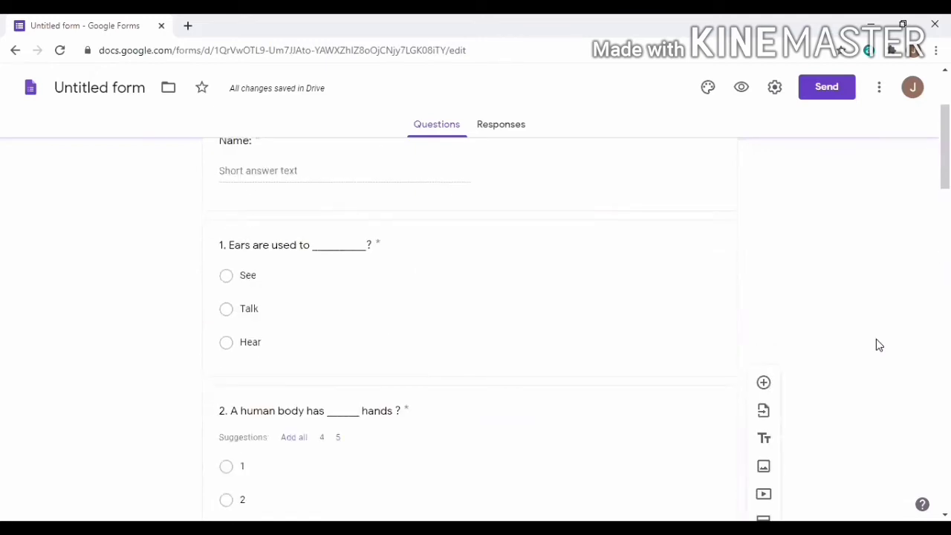
pyautogui.scroll(3, 876, 339)
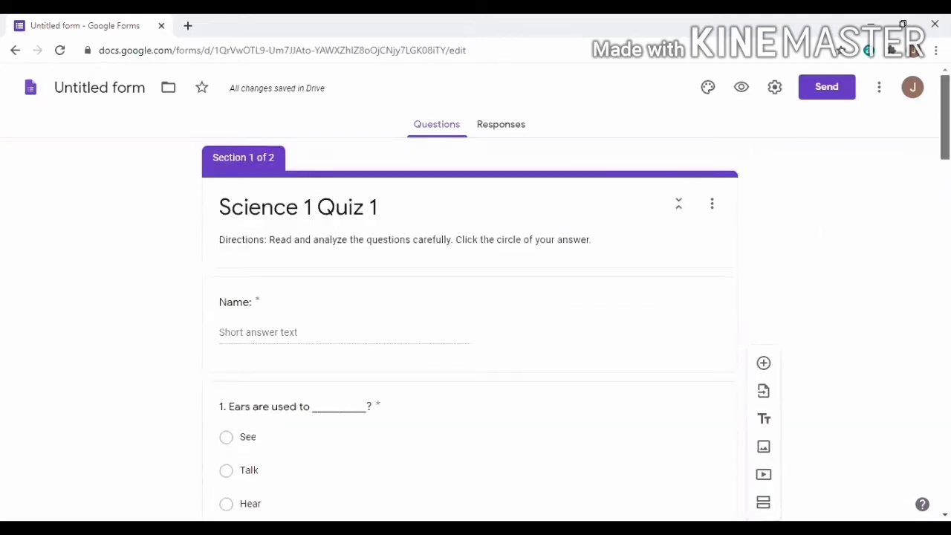
pyautogui.scroll(-4, 470, 334)
pyautogui.moveTo(945, 170); pyautogui.dragTo(945, 115)
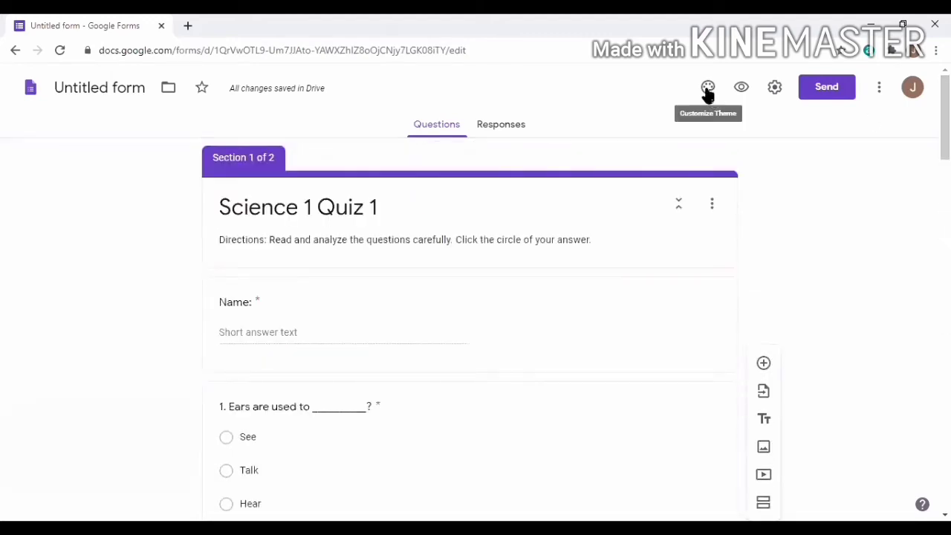
pyautogui.click(707, 90)
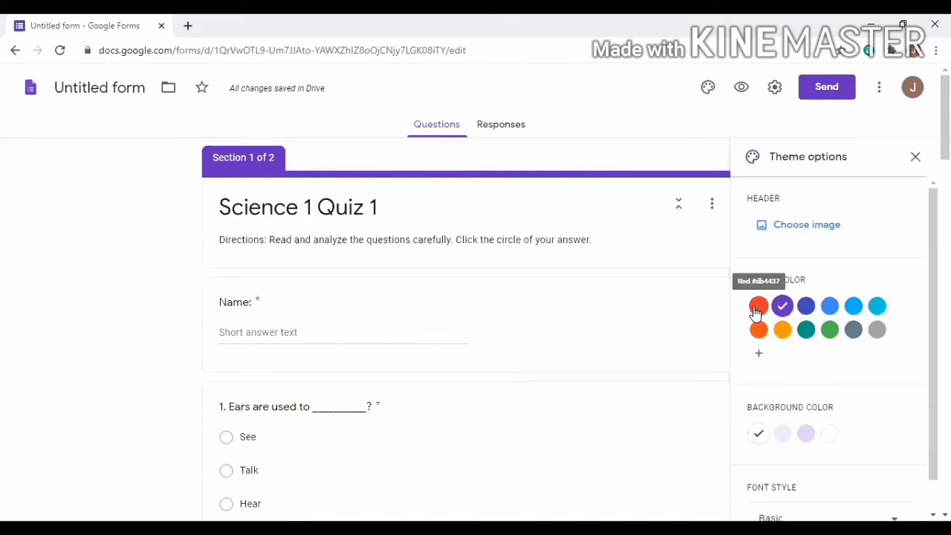
pyautogui.click(758, 307)
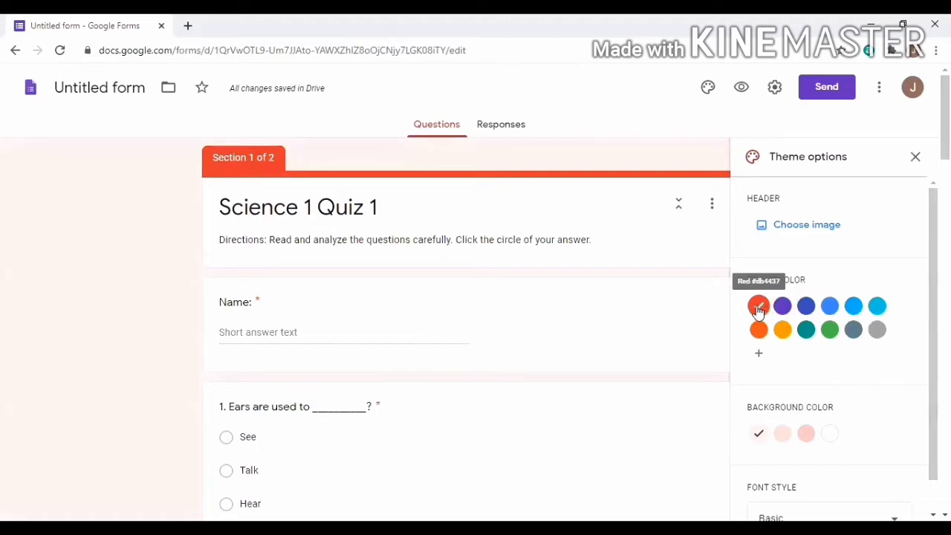
pyautogui.click(782, 307)
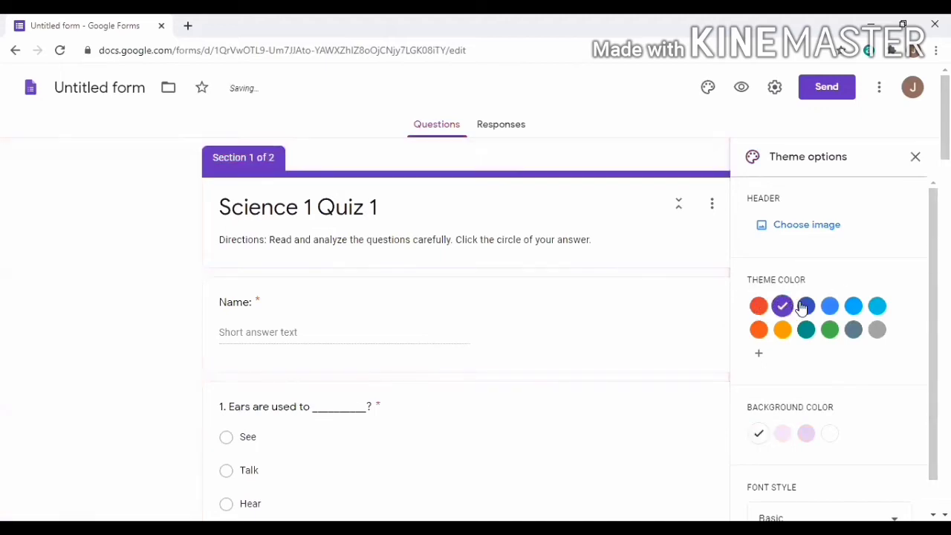
pyautogui.click(806, 307)
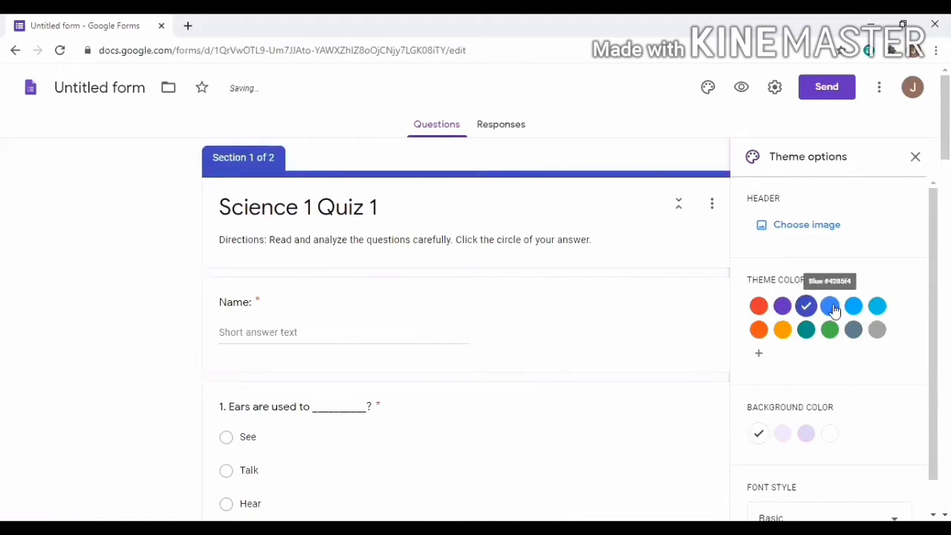
pyautogui.click(832, 309)
pyautogui.click(854, 308)
pyautogui.click(877, 307)
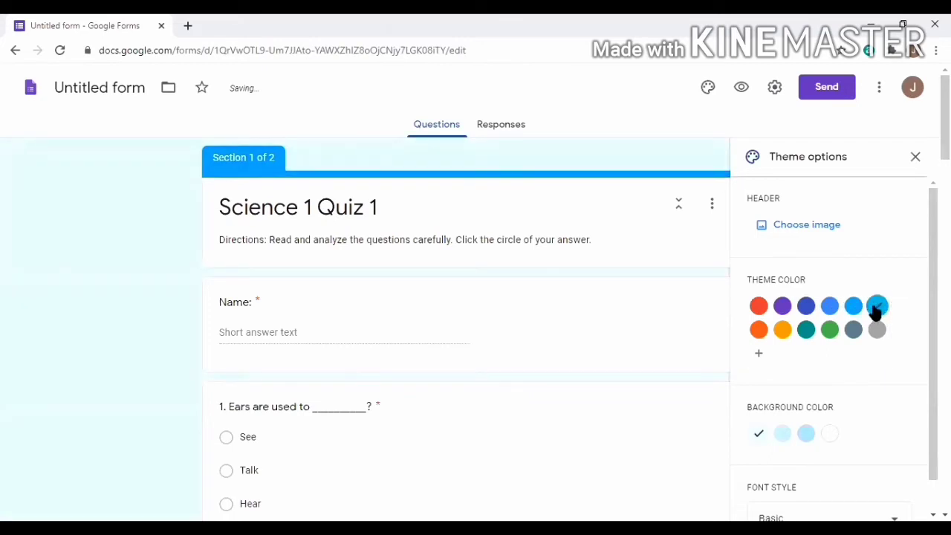
pyautogui.click(783, 331)
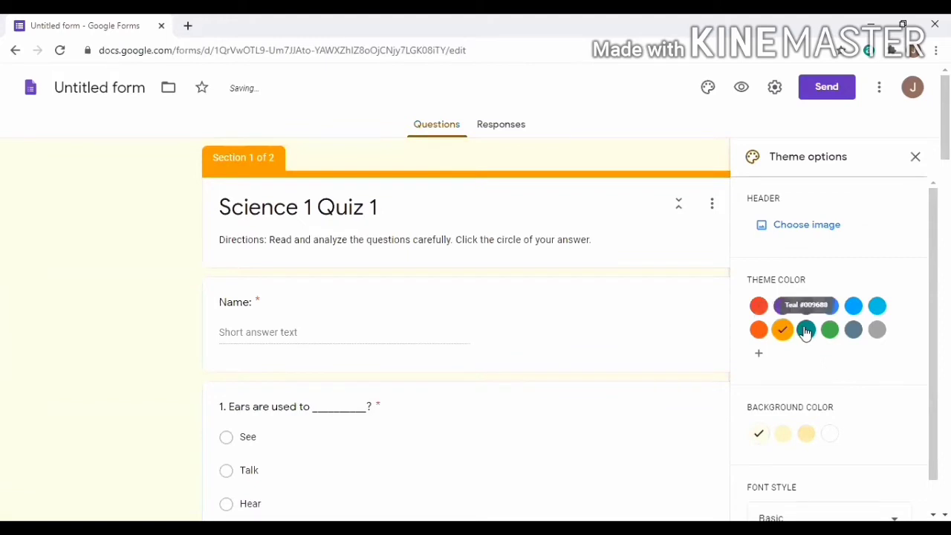
pyautogui.click(806, 331)
pyautogui.click(830, 331)
pyautogui.click(854, 331)
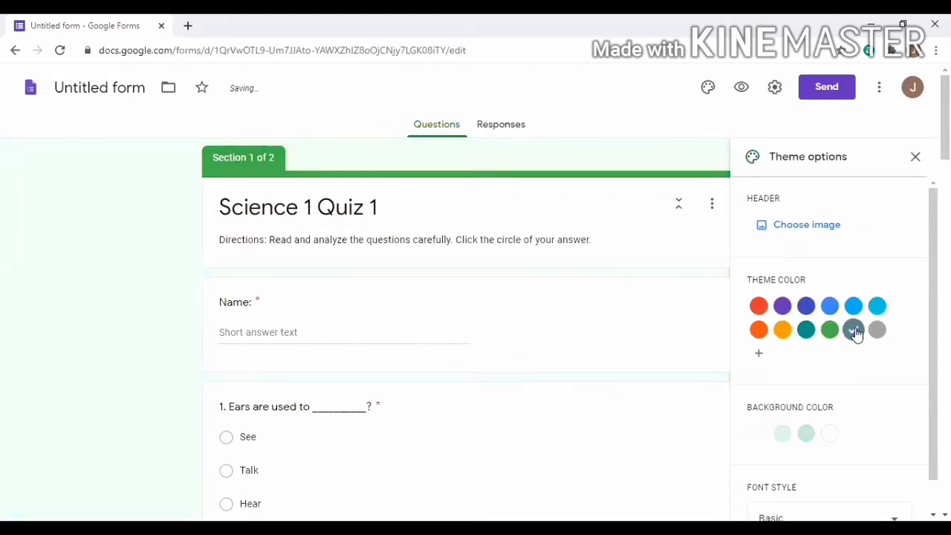
pyautogui.click(877, 333)
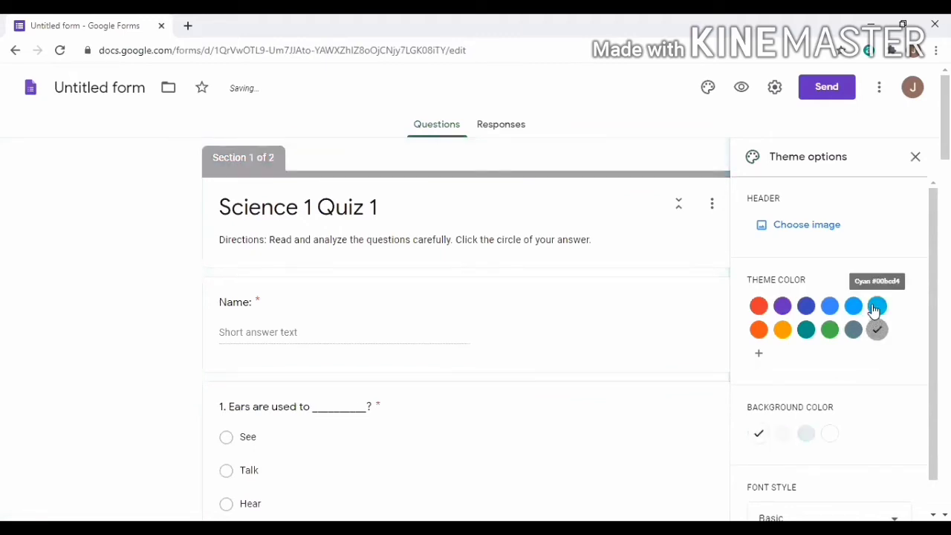
# Choose Cyan as the theme colour and close the theme options
pyautogui.click(877, 309)
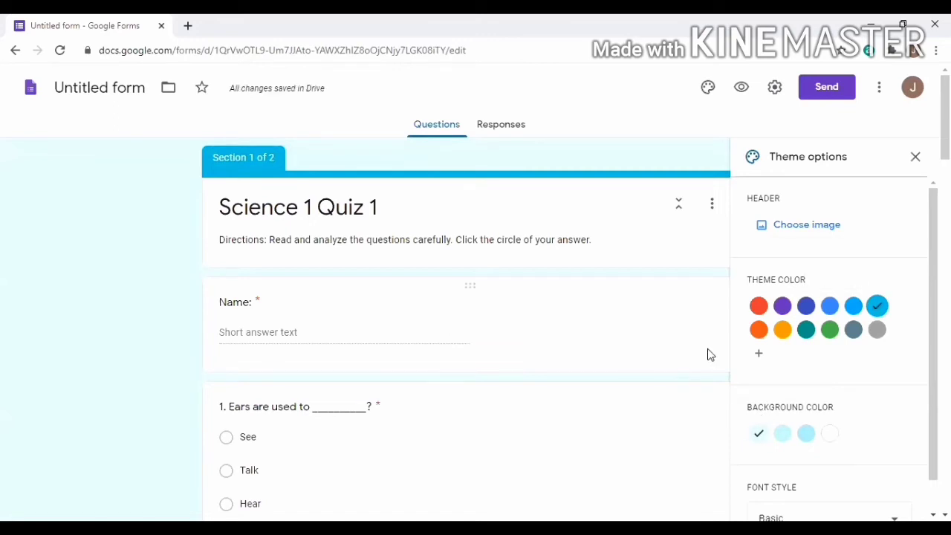
pyautogui.scroll(-3, 708, 358)
pyautogui.scroll(3, 721, 178)
pyautogui.click(916, 157)
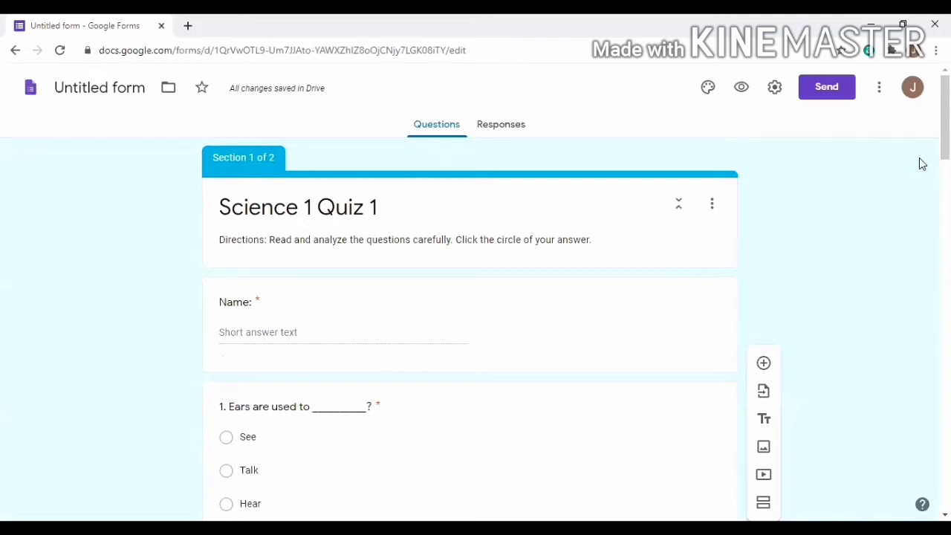
# Preview the quiz as respondents see it, scroll through it, then close the preview with Ctrl+W
pyautogui.click(741, 92)
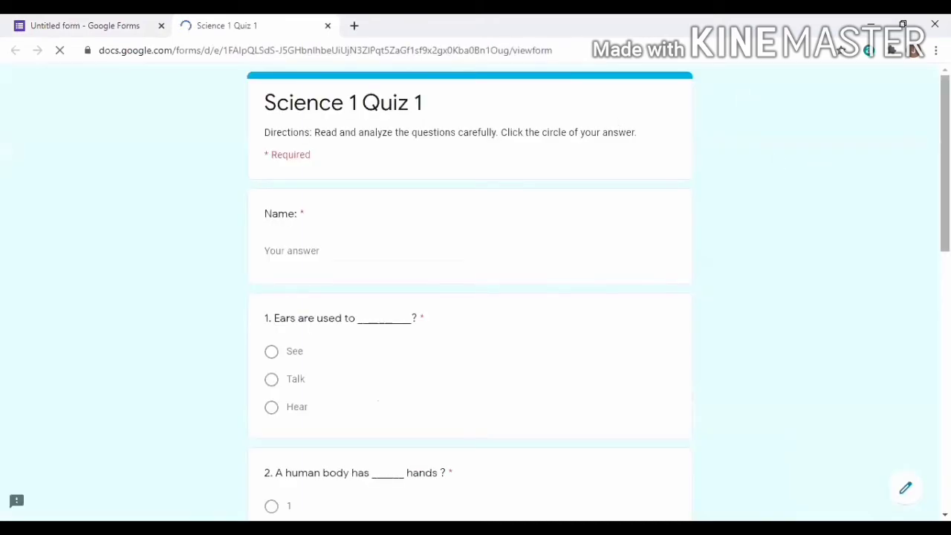
pyautogui.scroll(-1, 945, 171)
pyautogui.scroll(1, 945, 171)
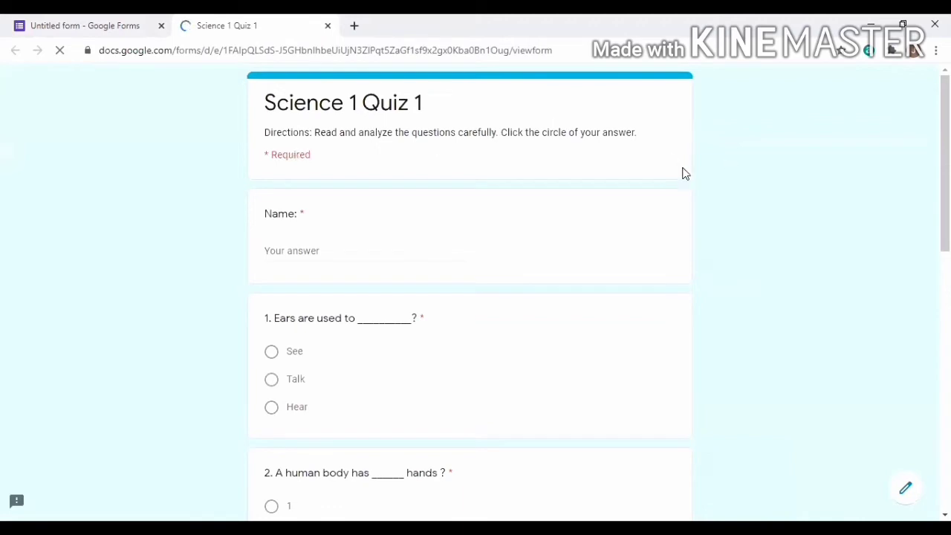
pyautogui.scroll(-2, 321, 263)
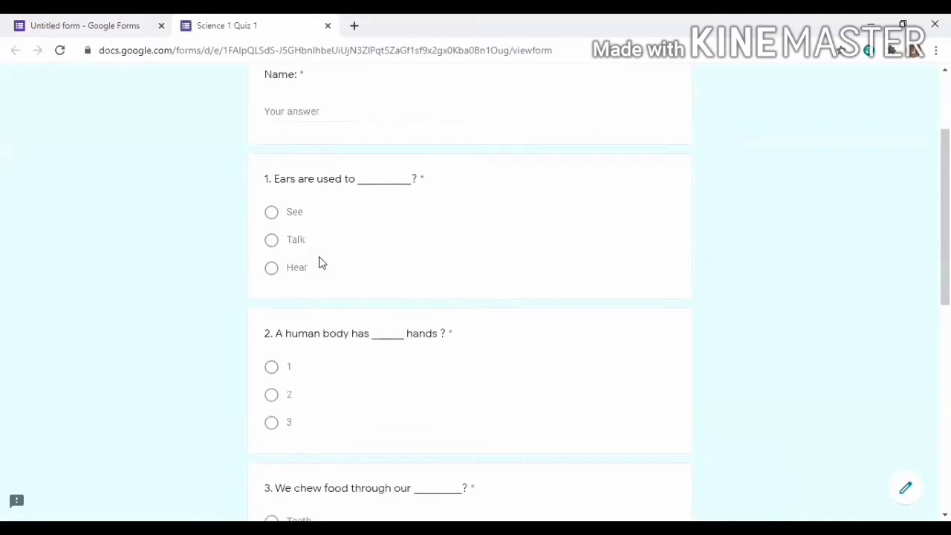
pyautogui.scroll(-5, 350, 210)
pyautogui.scroll(-3, 334, 260)
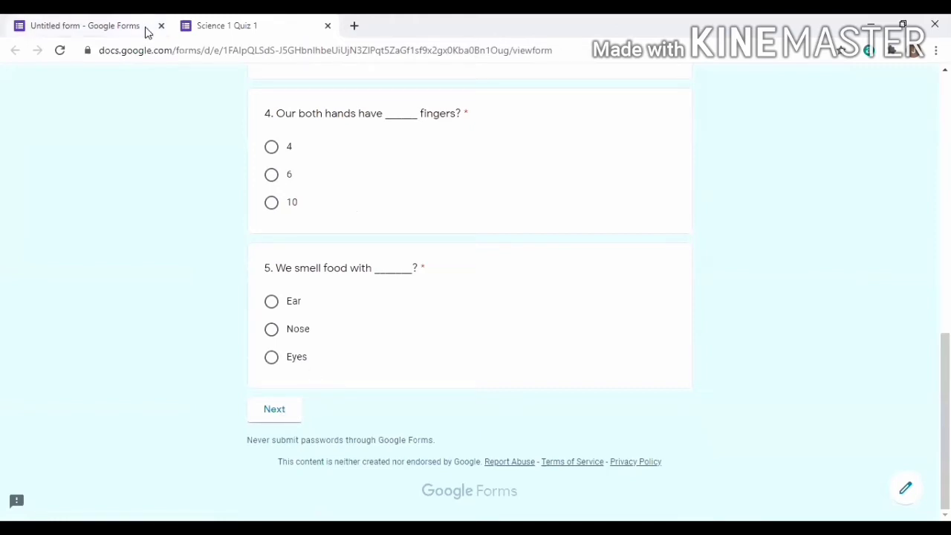
pyautogui.hotkey('ctrl', 'w')
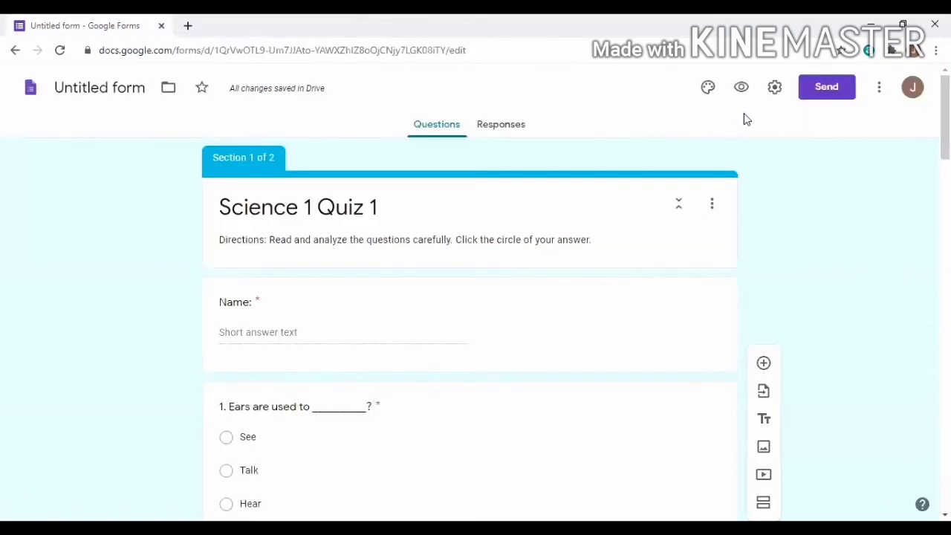
pyautogui.click(776, 90)
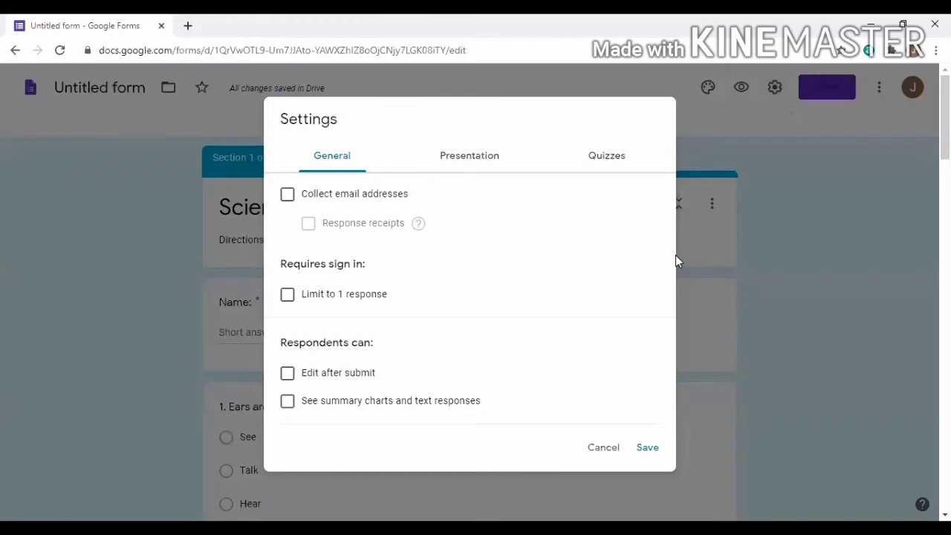
pyautogui.click(598, 451)
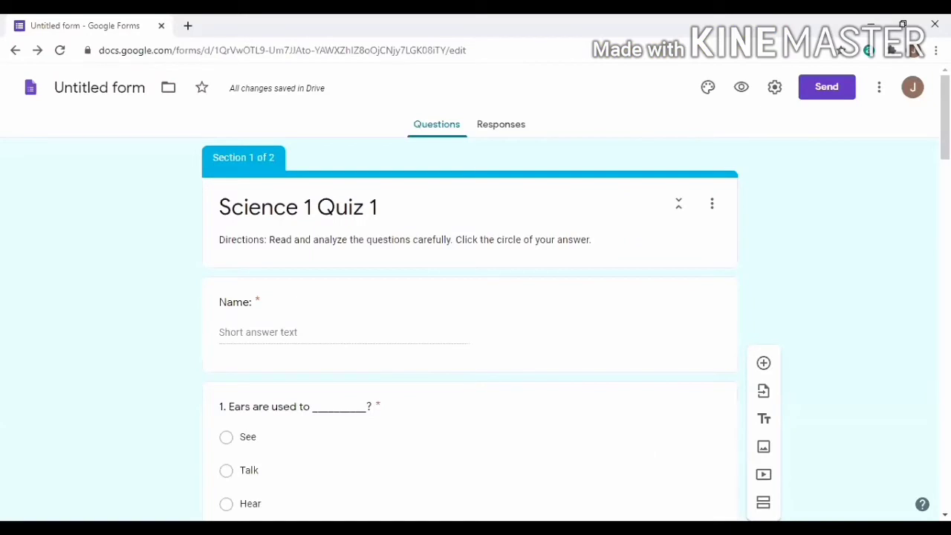
pyautogui.scroll(-2, 470, 334)
# In Settings, tick Limit to 1 response and, under Presentation, Show progress bar
pyautogui.scroll(2, 470, 335)
pyautogui.click(775, 89)
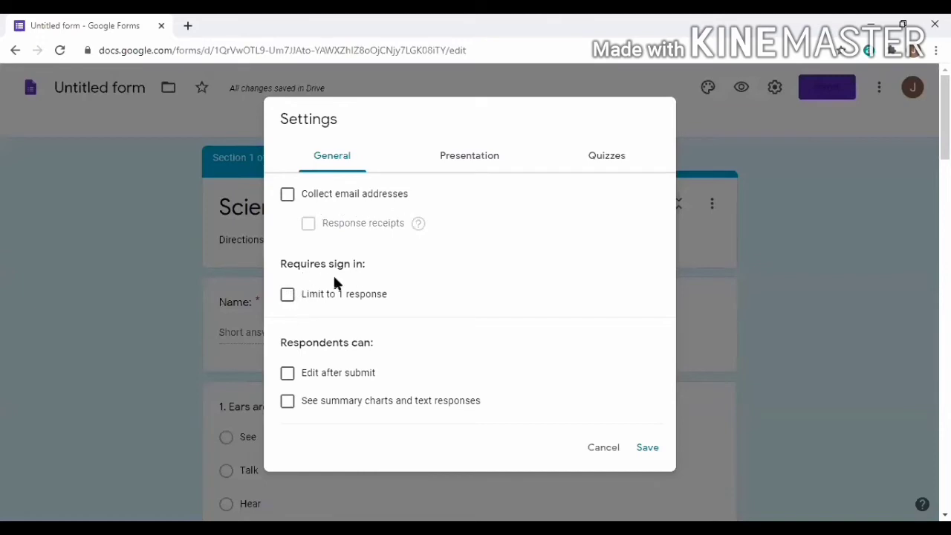
pyautogui.click(287, 295)
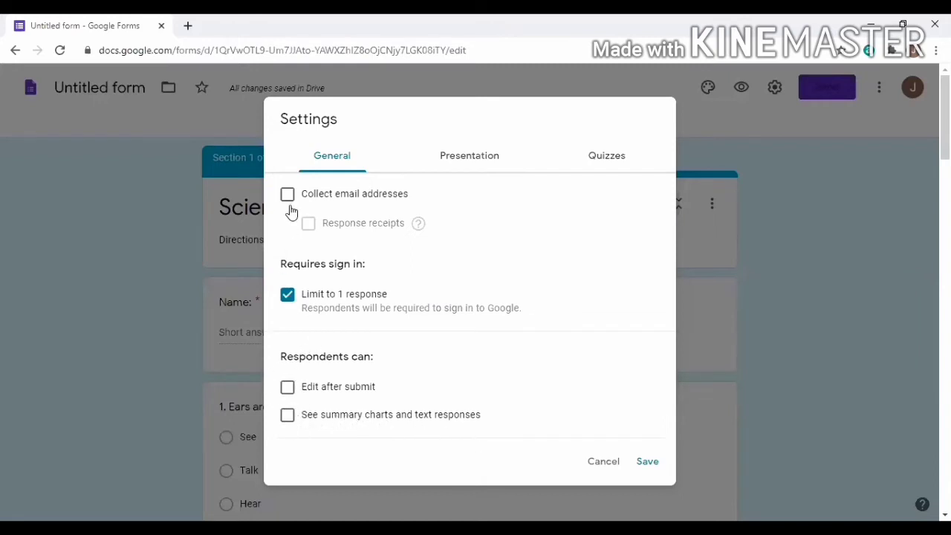
pyautogui.click(476, 163)
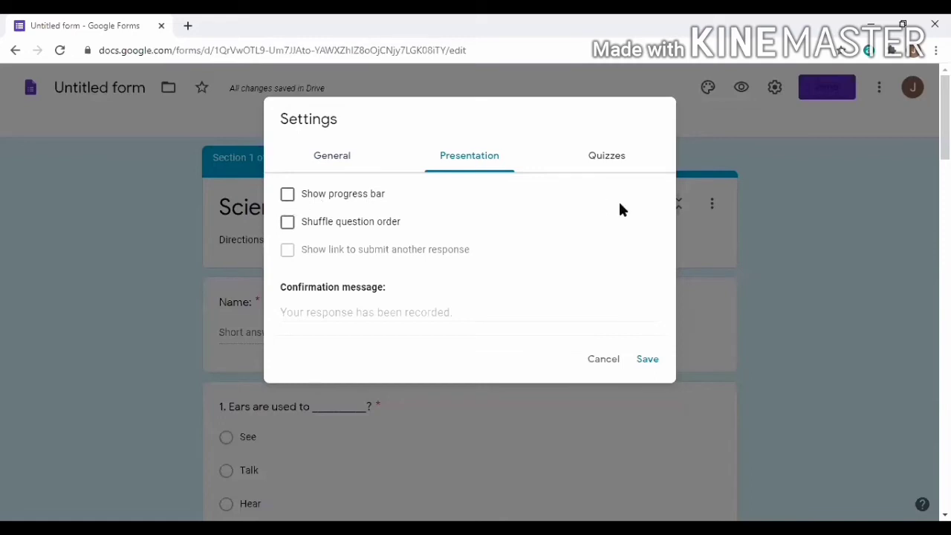
pyautogui.click(289, 195)
# Switch on Make this a quiz in the Quizzes settings and save them
pyautogui.click(617, 165)
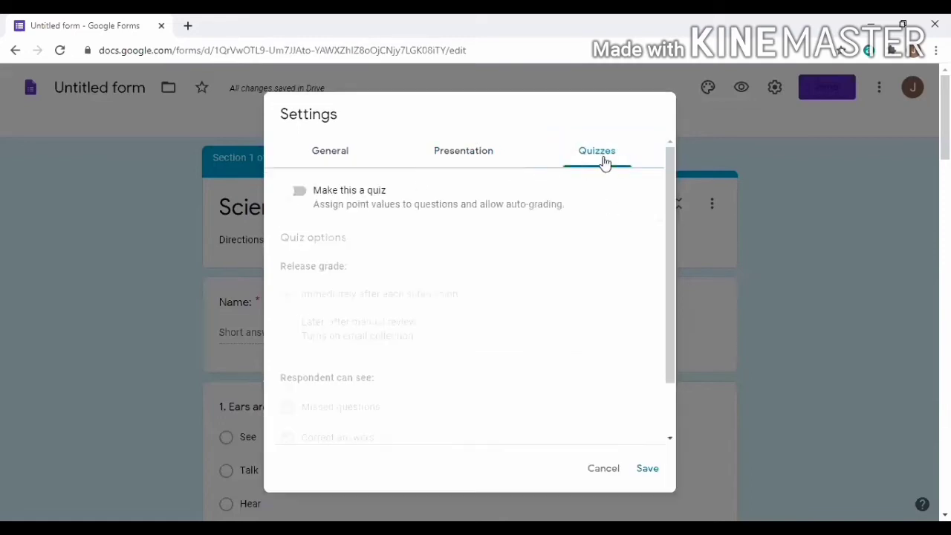
pyautogui.click(303, 197)
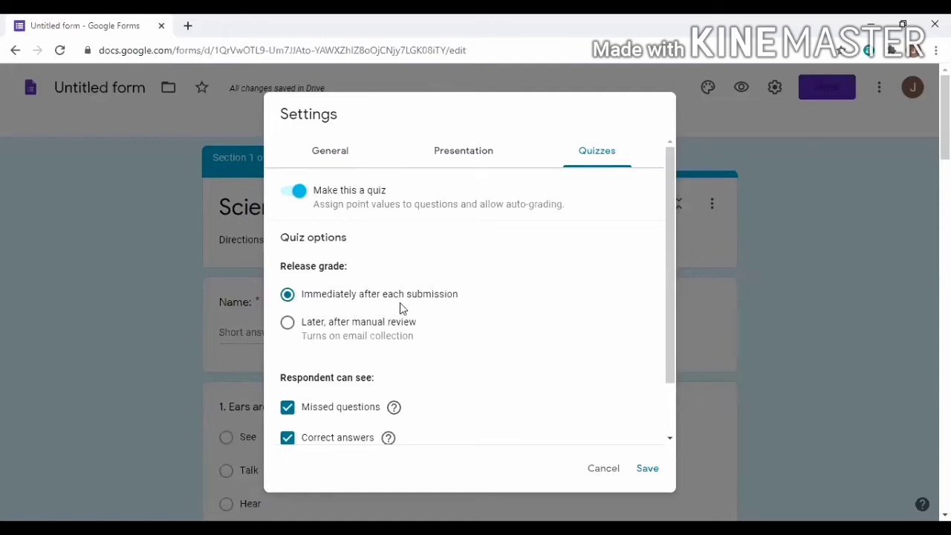
pyautogui.moveTo(667, 342); pyautogui.dragTo(672, 427)
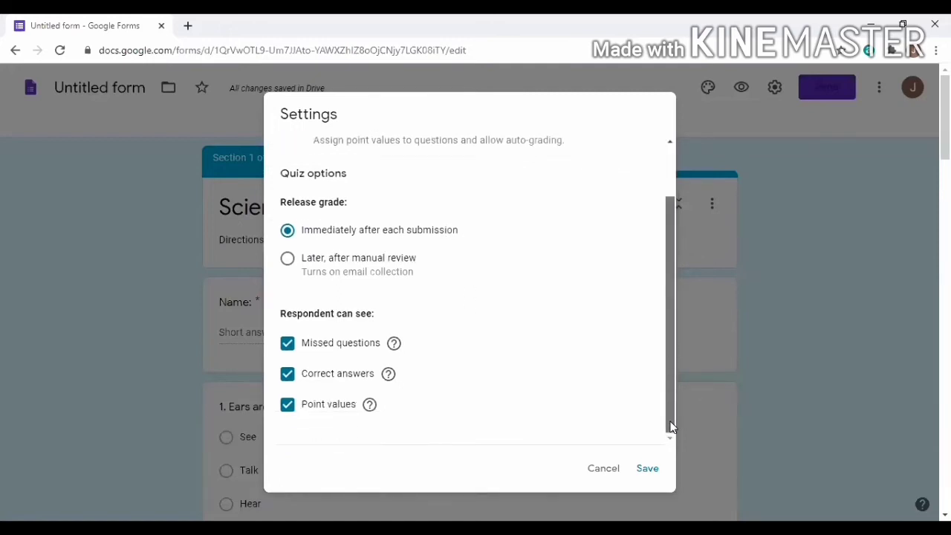
pyautogui.click(648, 469)
pyautogui.scroll(-5, 620, 304)
# Mark Hear as question 1's correct answer, worth 1 point
pyautogui.scroll(2, 620, 299)
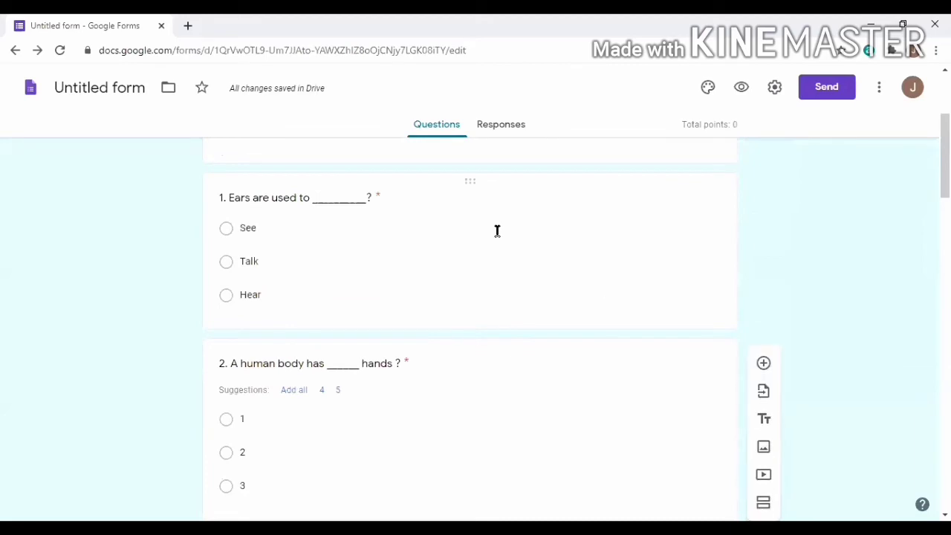
pyautogui.scroll(3, 497, 238)
pyautogui.scroll(-3, 868, 261)
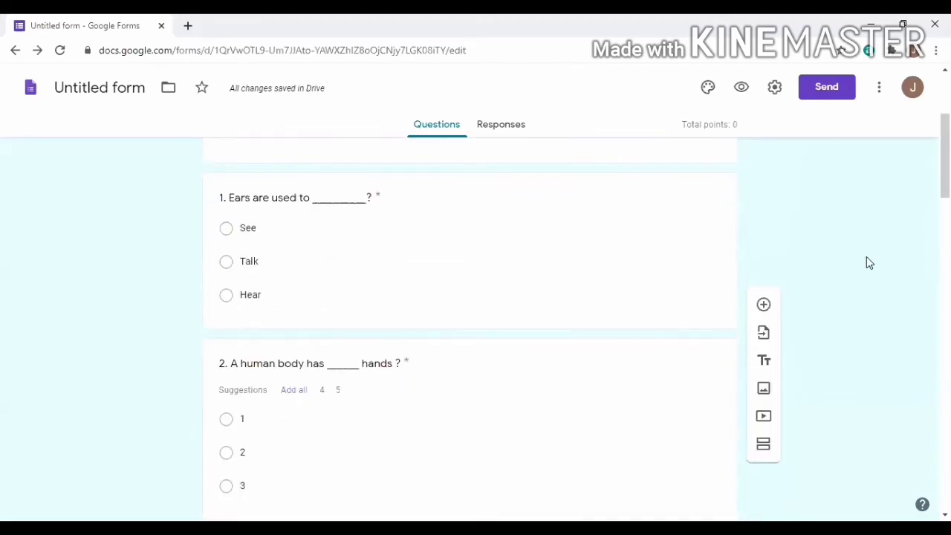
pyautogui.scroll(1, 866, 257)
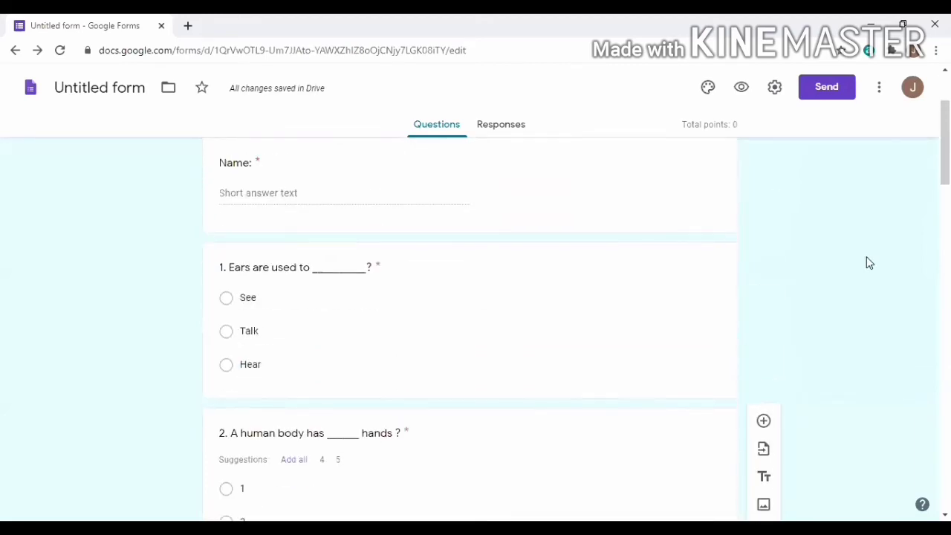
pyautogui.click(479, 325)
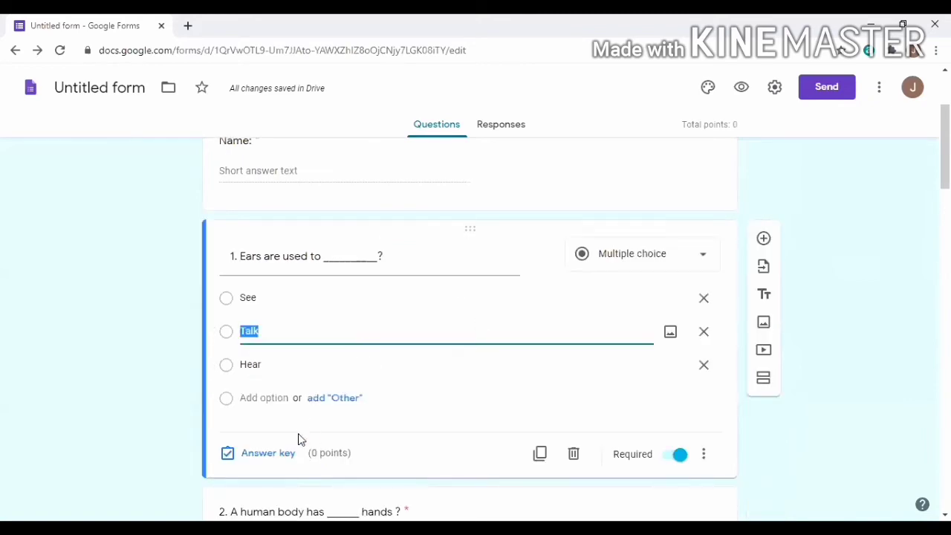
pyautogui.scroll(-2, 318, 405)
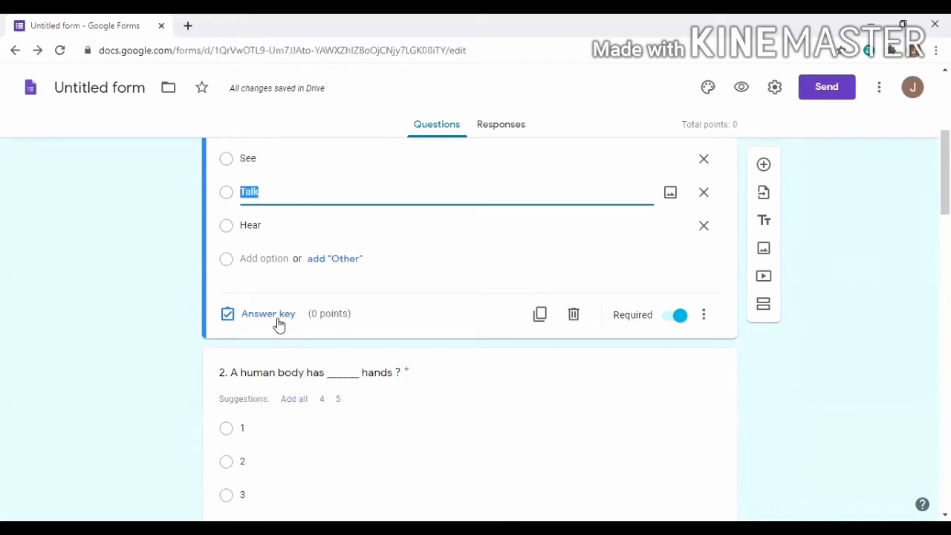
pyautogui.click(230, 318)
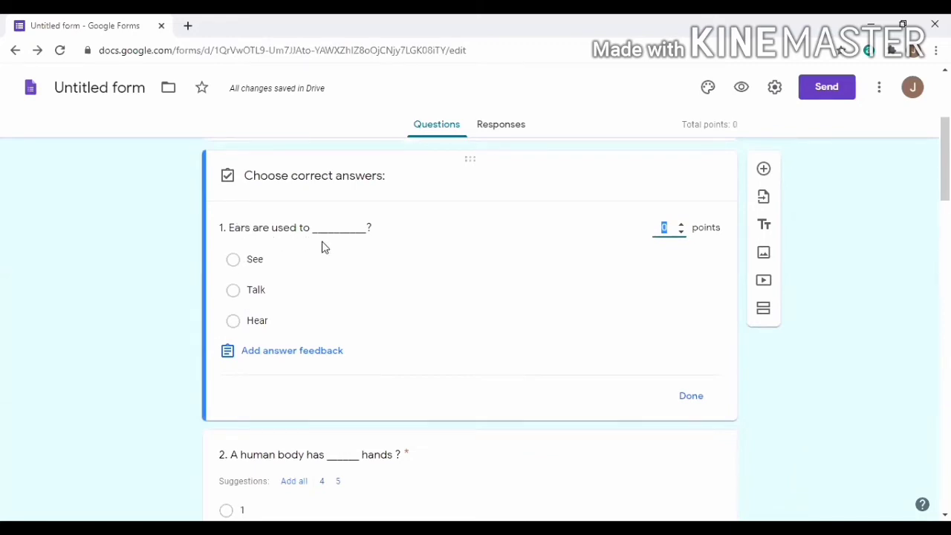
pyautogui.click(235, 324)
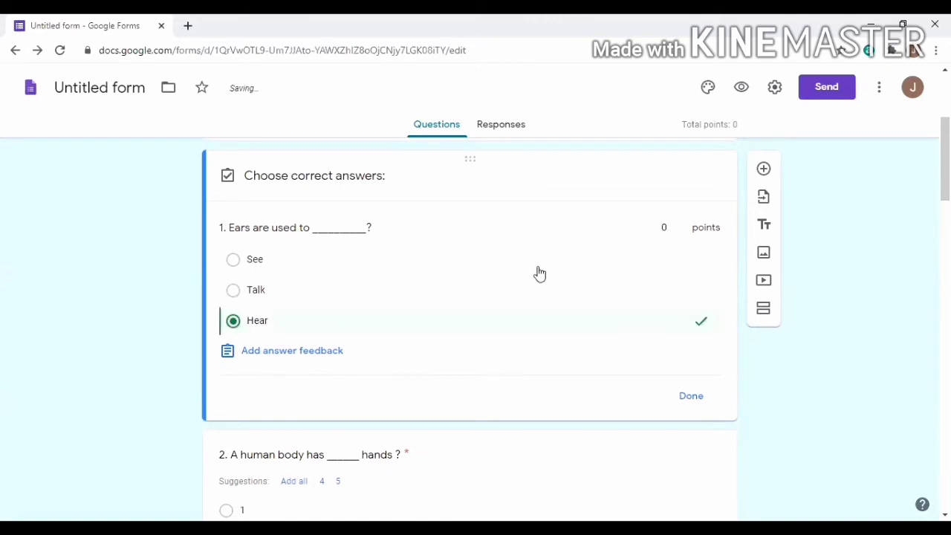
pyautogui.click(674, 228)
# Add the incorrect-answer feedback 'Hear' to question 1 and finish its answer key
pyautogui.click(311, 358)
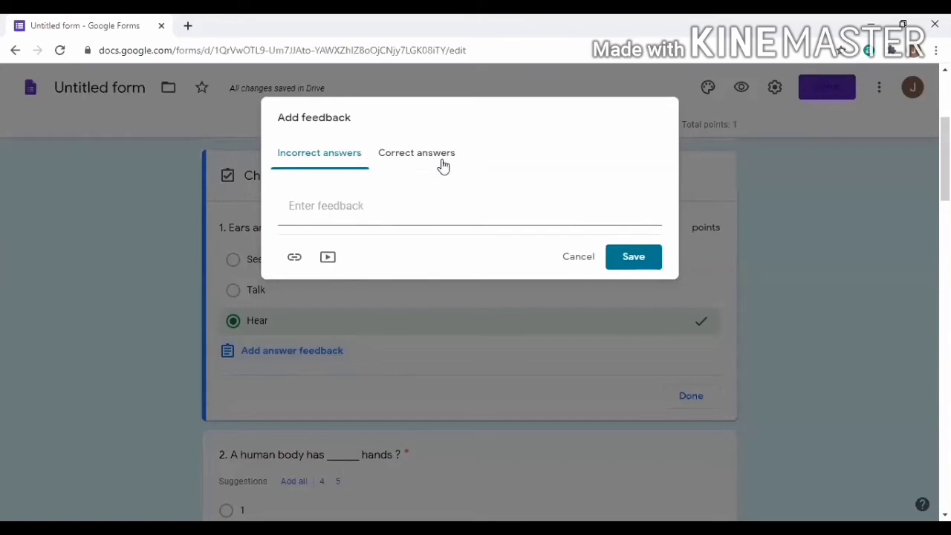
pyautogui.click(331, 202)
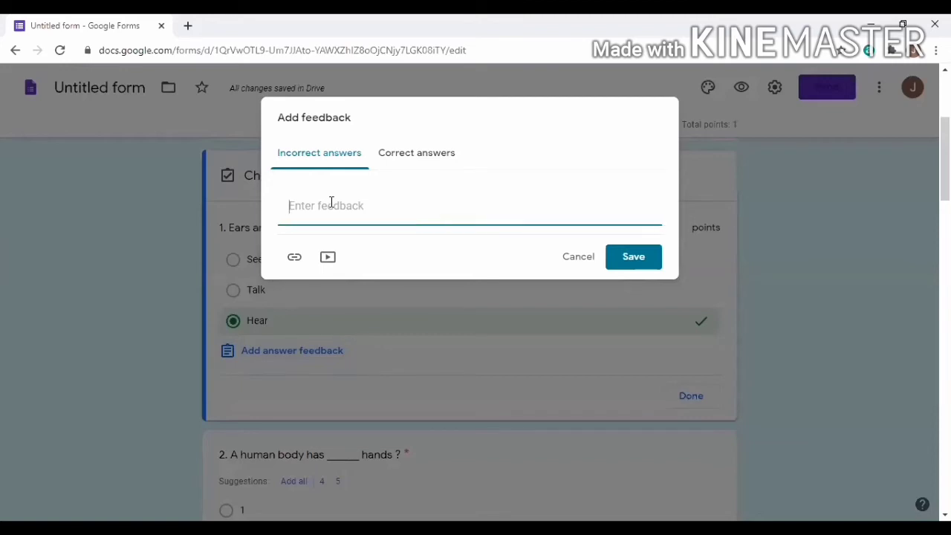
pyautogui.write('hEAR')
pyautogui.press('BackSpace')
pyautogui.press('BackSpace')
pyautogui.write('H')
pyautogui.click(619, 257)
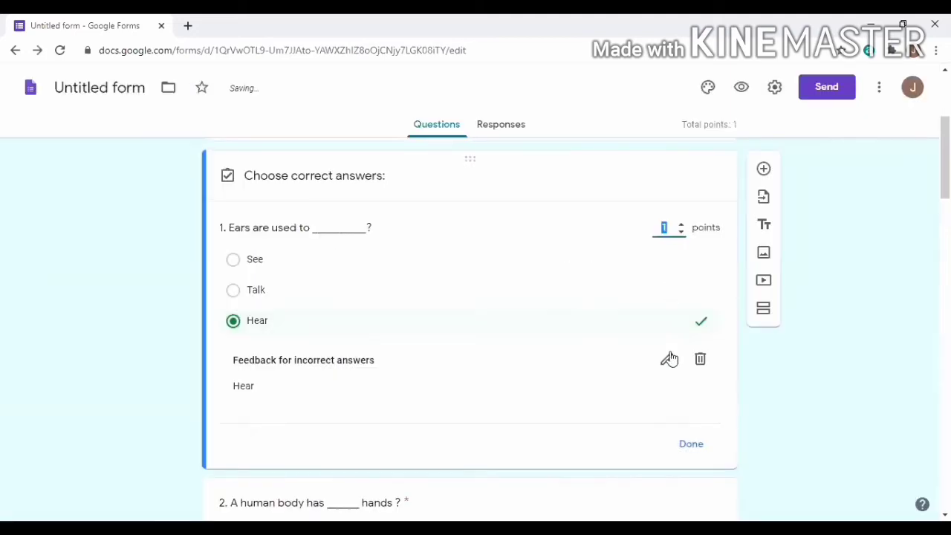
pyautogui.scroll(-1, 691, 342)
pyautogui.click(700, 314)
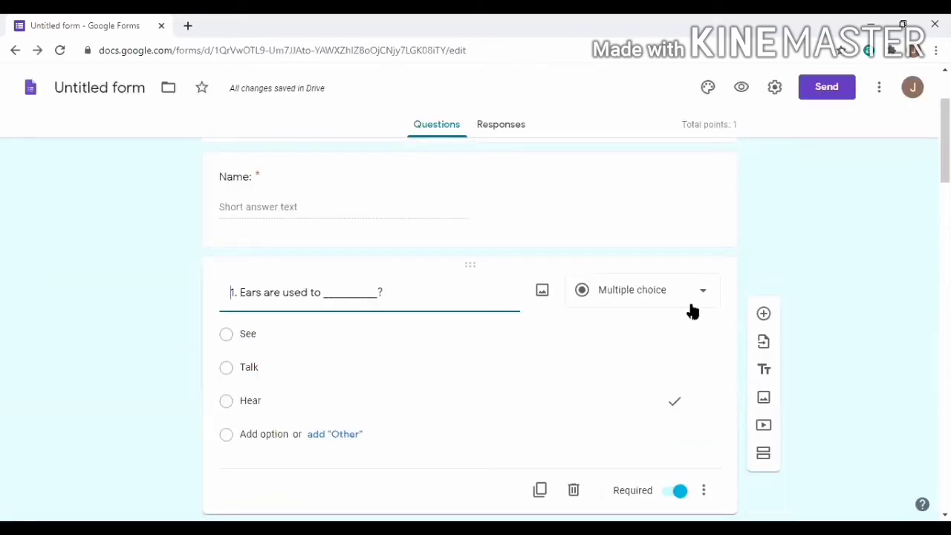
# Set question 2's answer key to 2, worth 1 point, with incorrect-answer feedback '2'
pyautogui.scroll(-2, 691, 311)
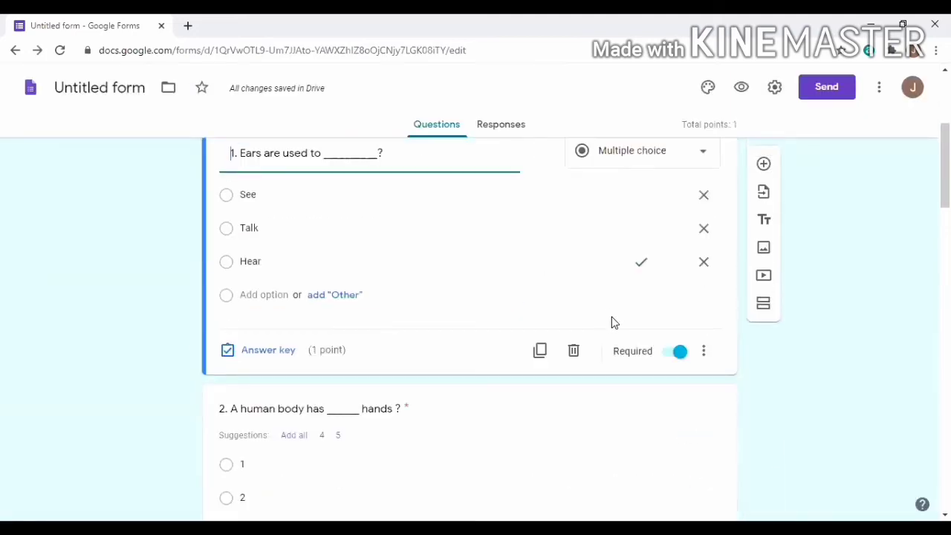
pyautogui.scroll(-3, 475, 327)
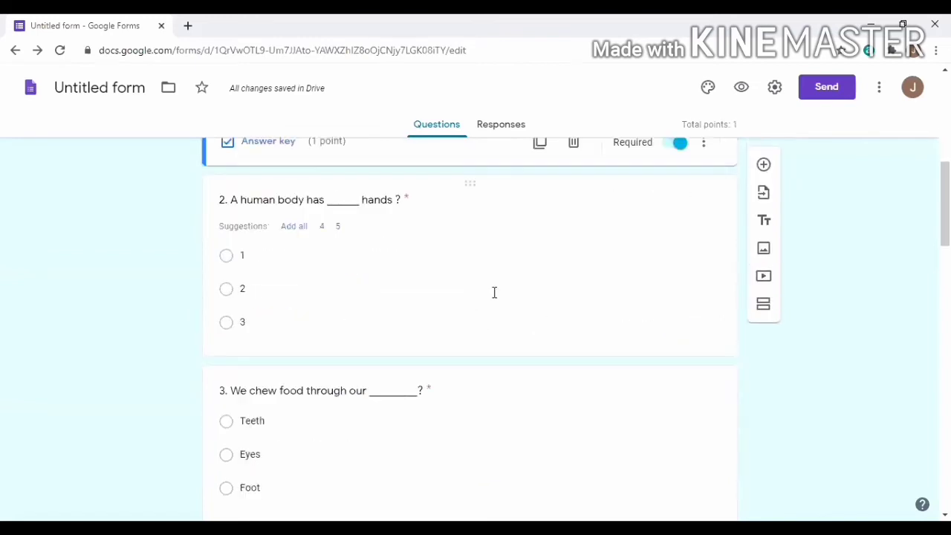
pyautogui.click(547, 251)
pyautogui.scroll(-1, 344, 366)
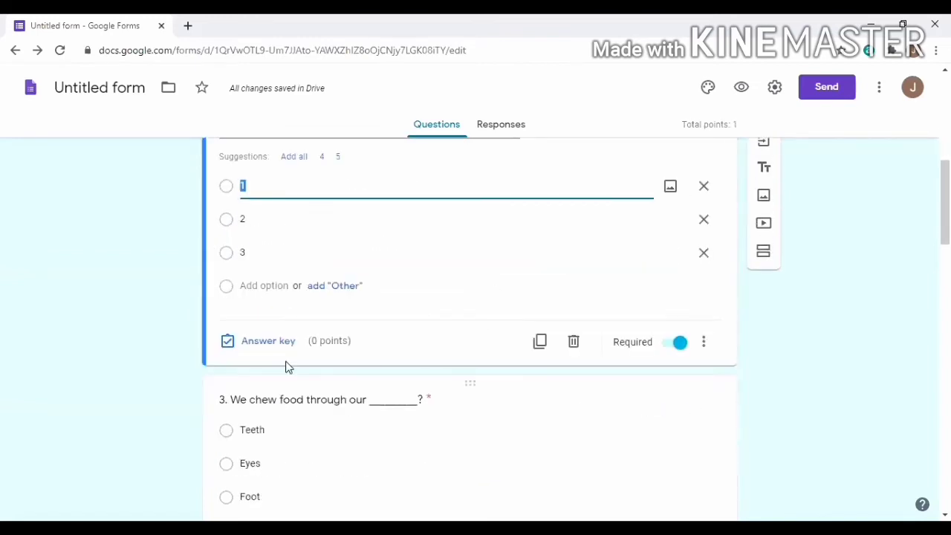
pyautogui.click(285, 344)
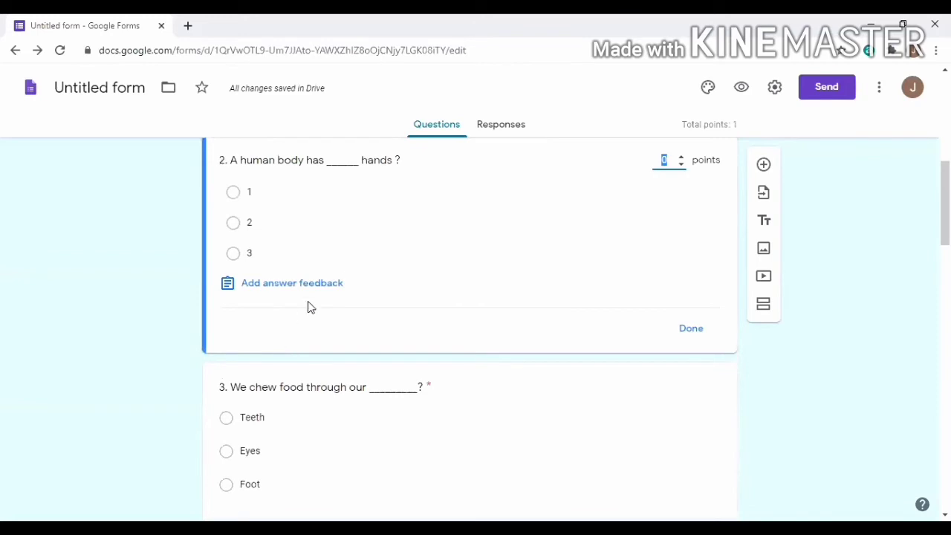
pyautogui.click(233, 224)
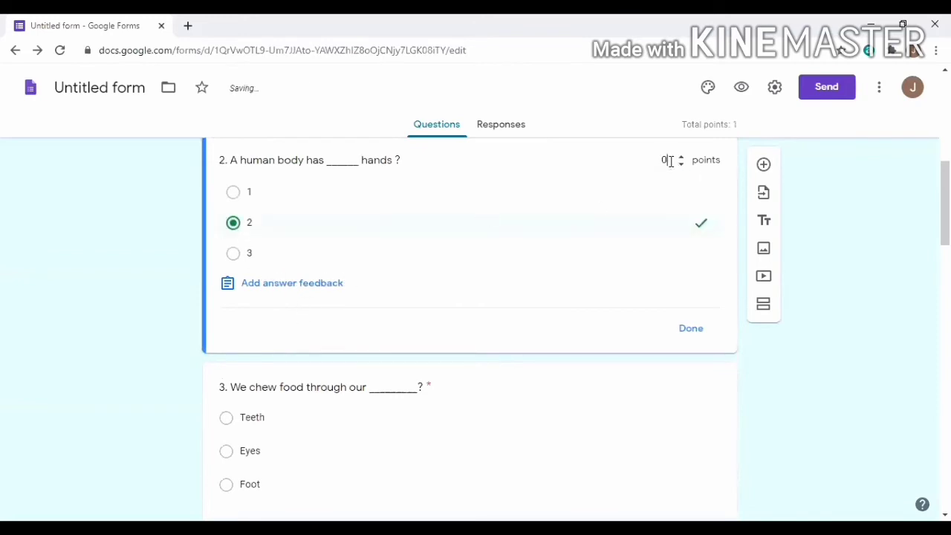
pyautogui.press('BackSpace')
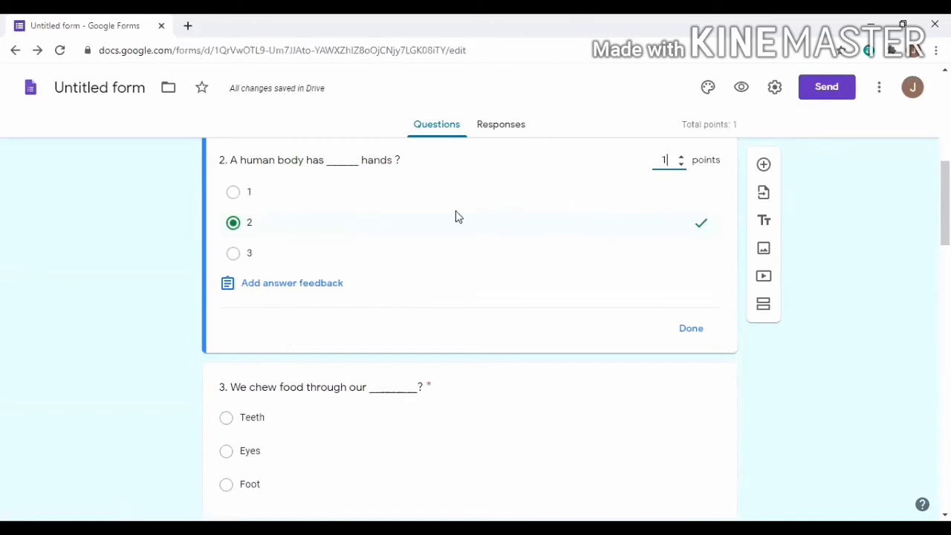
pyautogui.click(312, 286)
pyautogui.click(353, 218)
pyautogui.write('2')
pyautogui.click(621, 257)
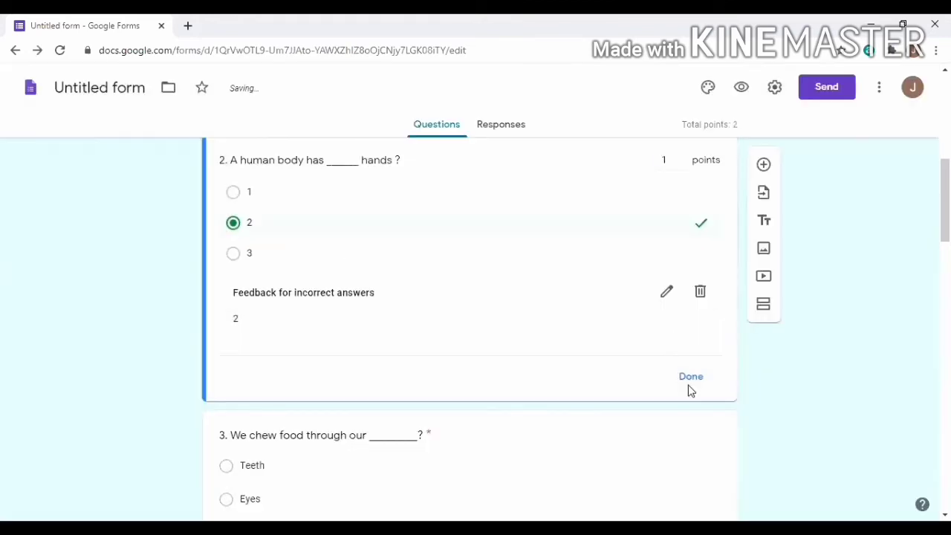
pyautogui.click(689, 380)
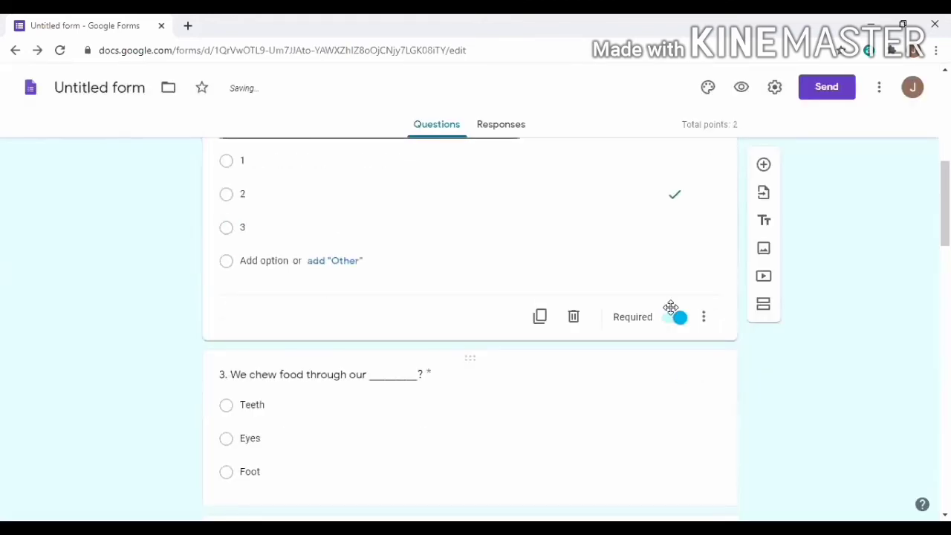
# Set question 3's answer key to Teeth, 1 point, with incorrect-answer feedback 'Teeth'
pyautogui.scroll(-4, 662, 308)
pyautogui.scroll(2, 569, 254)
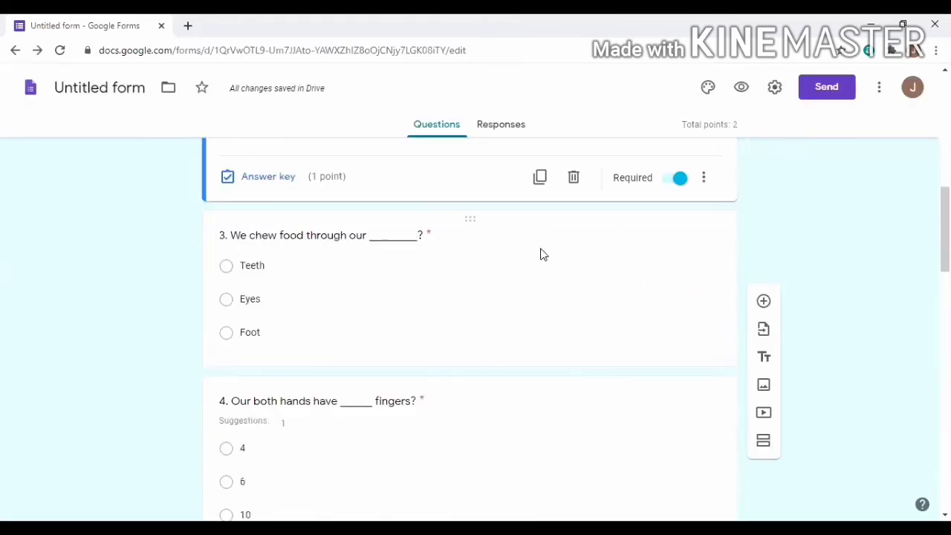
pyautogui.click(505, 296)
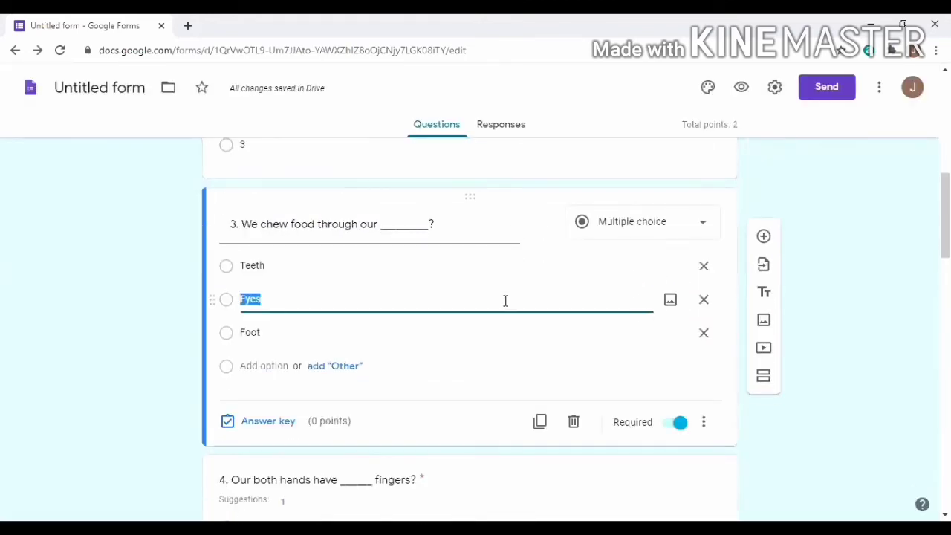
pyautogui.click(249, 421)
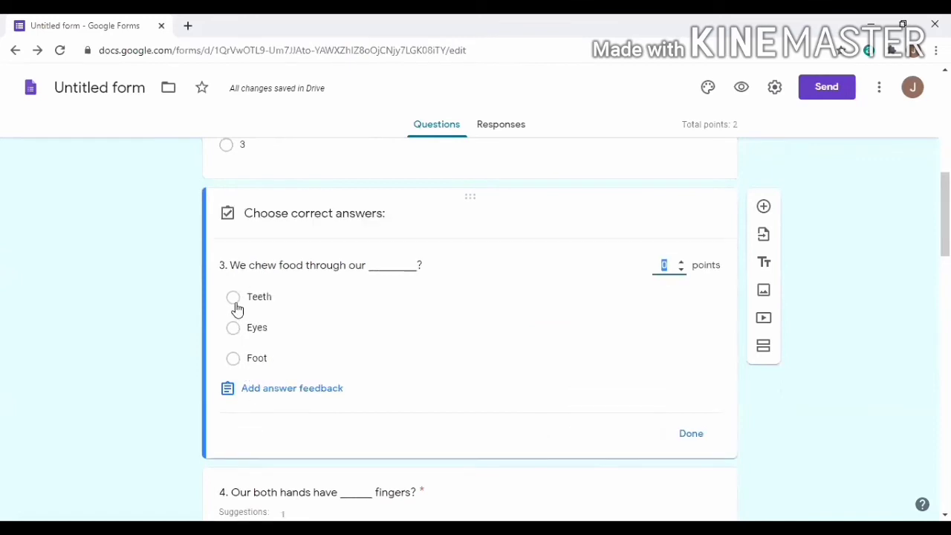
pyautogui.click(236, 308)
pyautogui.click(669, 266)
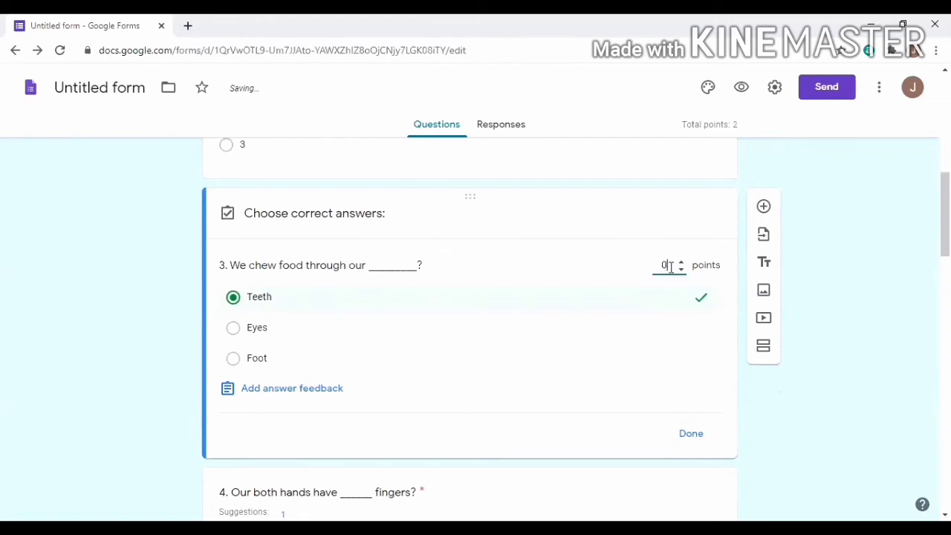
pyautogui.press('BackSpace')
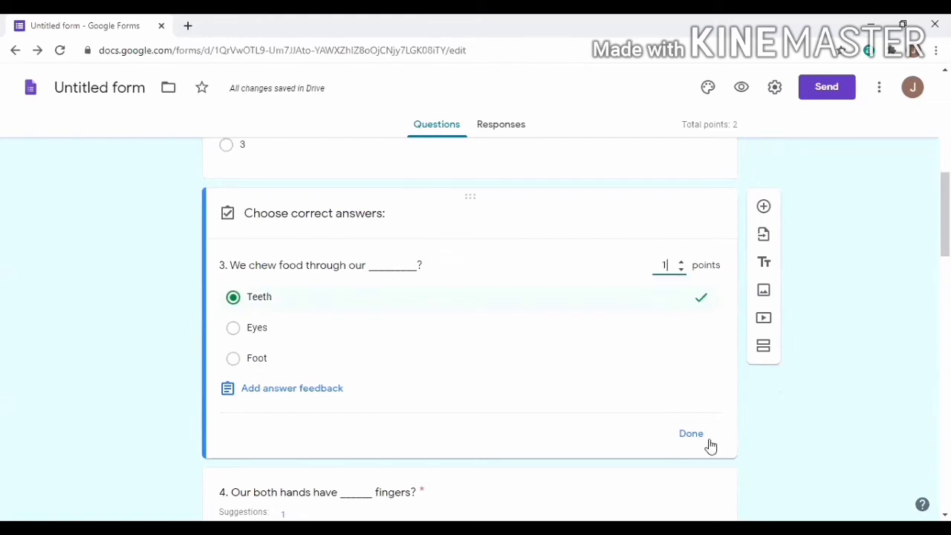
pyautogui.click(295, 395)
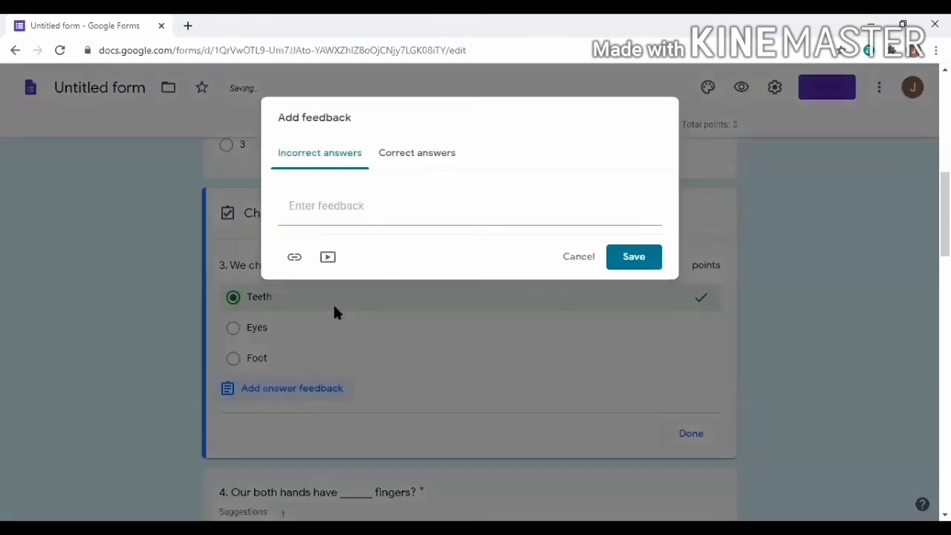
pyautogui.click(368, 216)
pyautogui.write('Teeth')
pyautogui.click(616, 256)
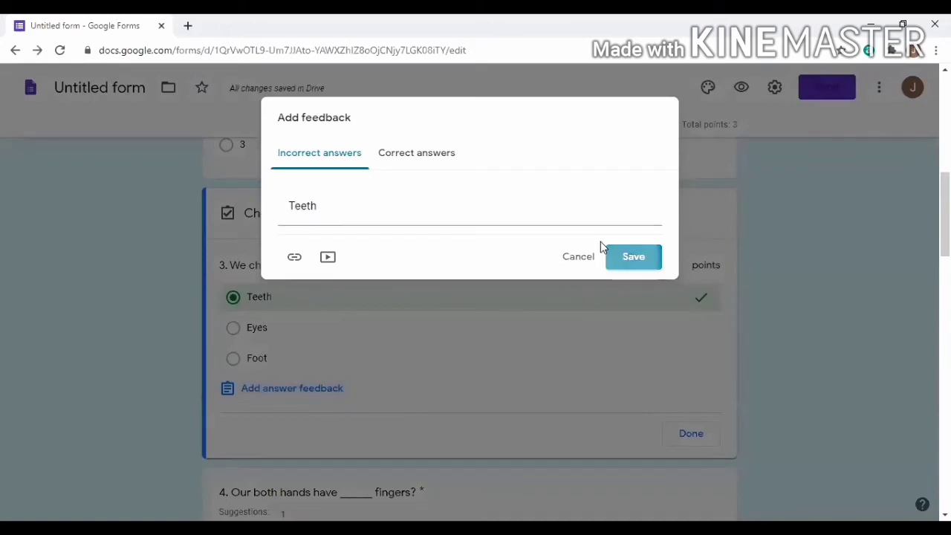
pyautogui.scroll(-2, 701, 399)
pyautogui.click(692, 346)
pyautogui.scroll(-2, 573, 365)
# Set question 4's answer key to 10, 1 point, with incorrect-answer feedback '10'
pyautogui.click(463, 295)
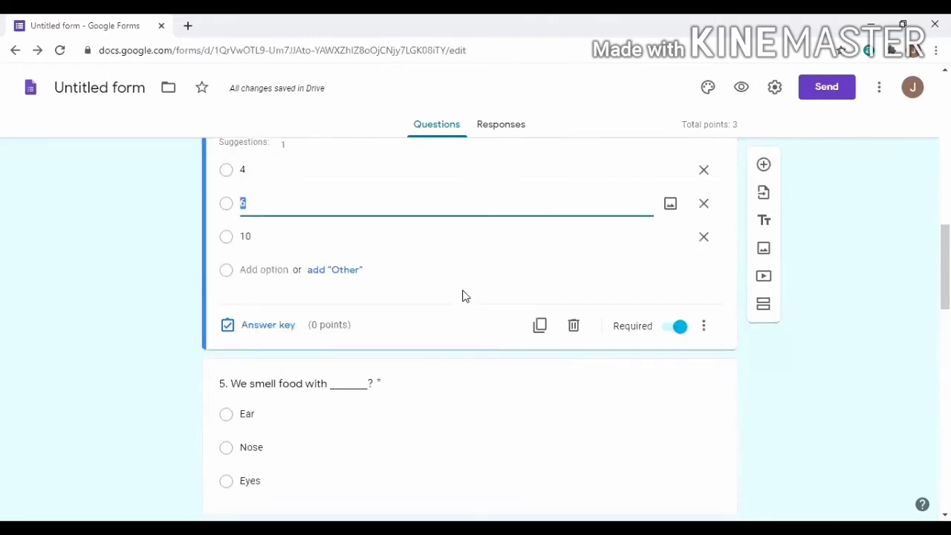
pyautogui.scroll(1, 459, 268)
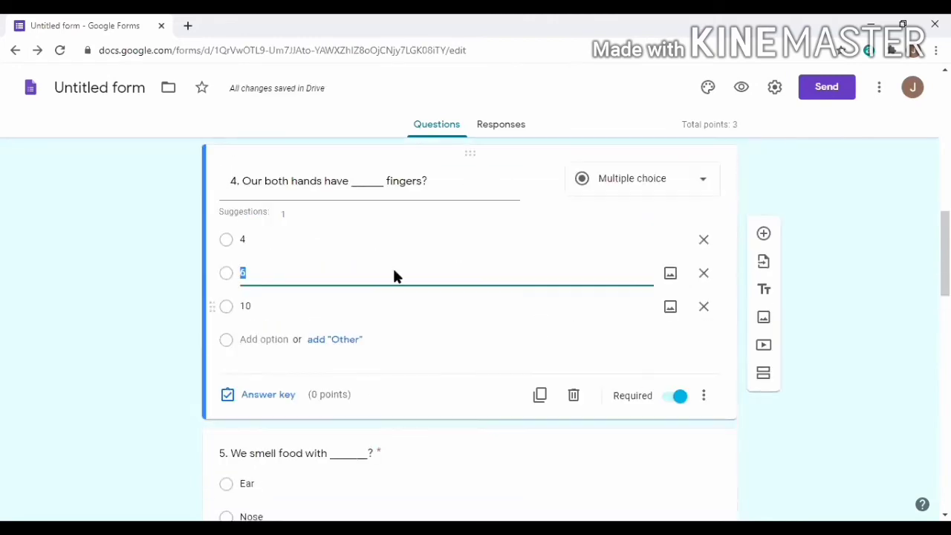
pyautogui.click(249, 396)
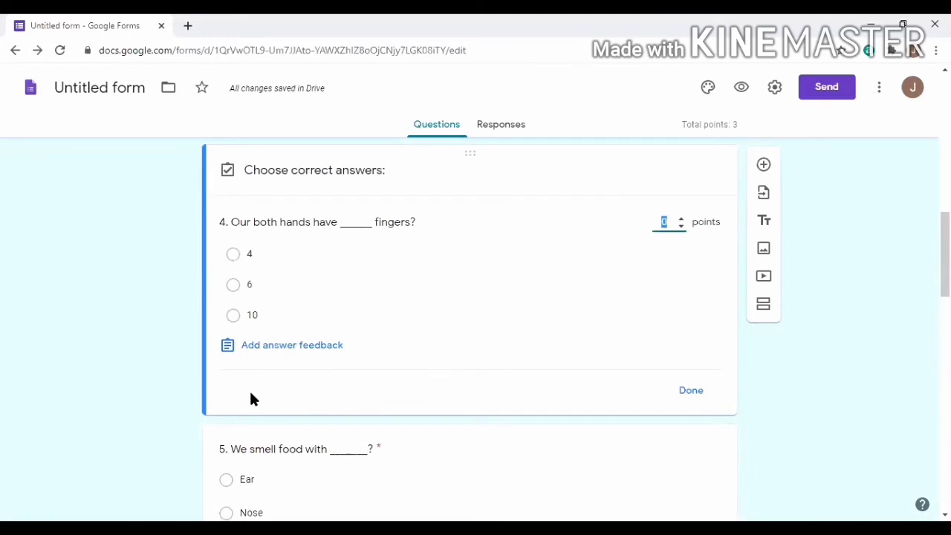
pyautogui.click(234, 318)
pyautogui.click(677, 223)
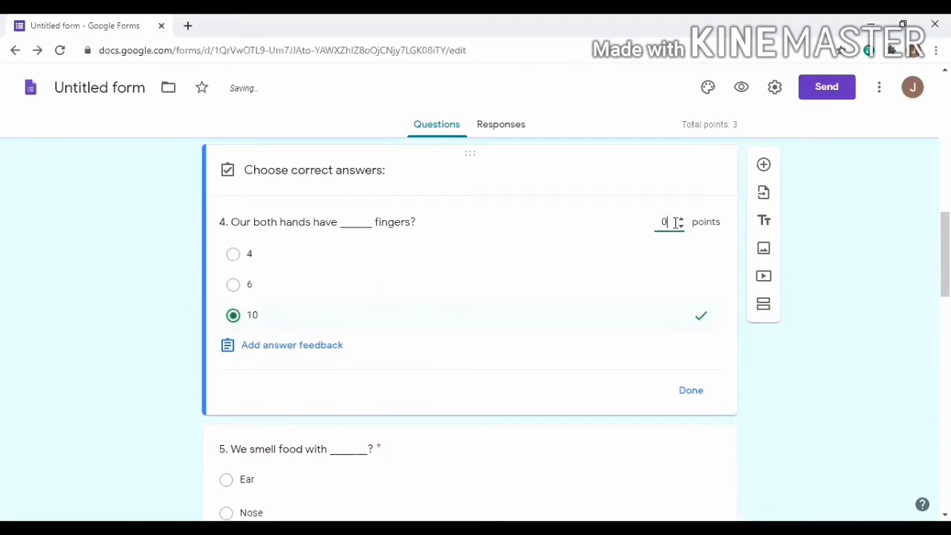
pyautogui.press('BackSpace')
pyautogui.write('1')
pyautogui.click(282, 351)
pyautogui.click(348, 208)
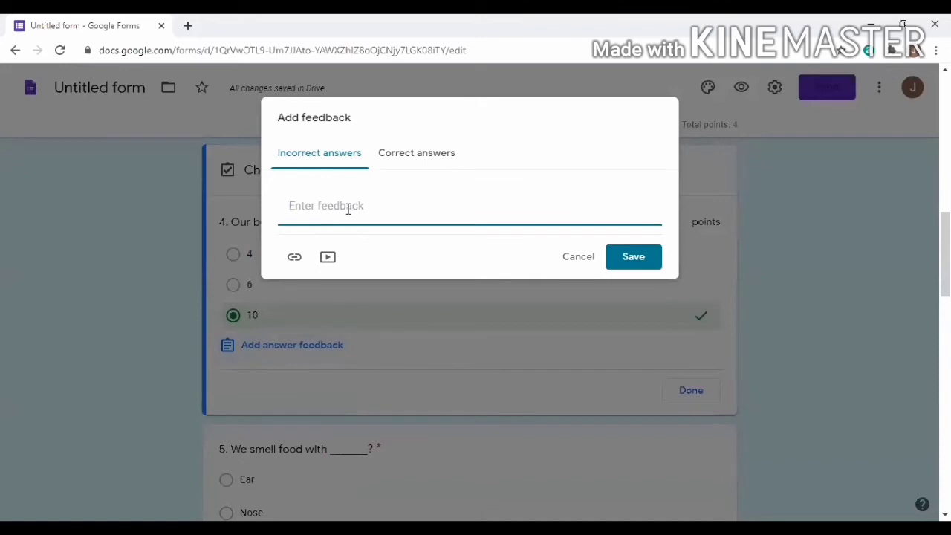
pyautogui.write('10')
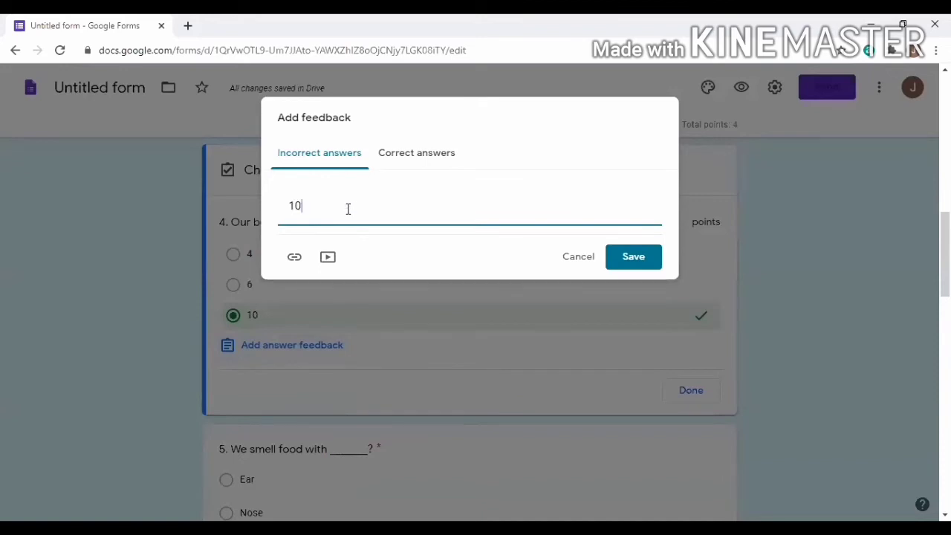
pyautogui.click(637, 257)
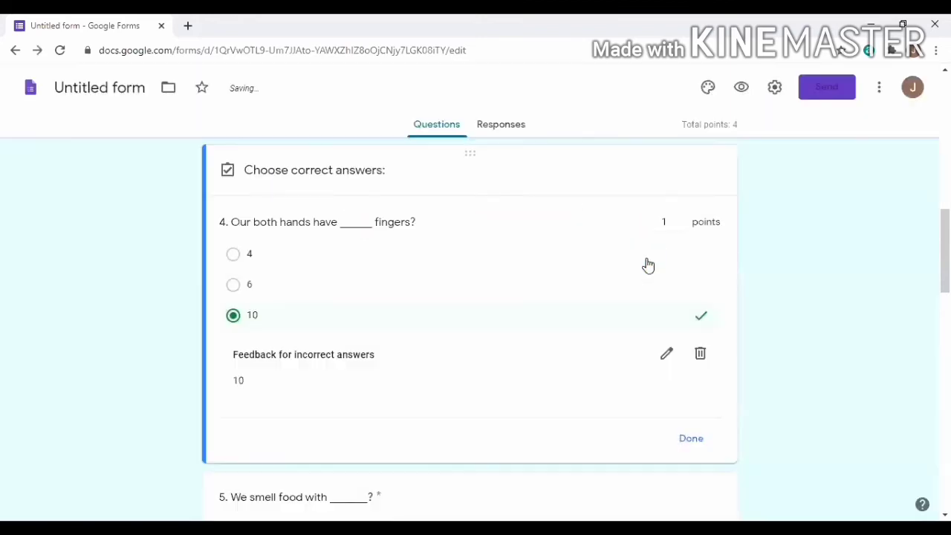
pyautogui.click(688, 440)
# Set question 5's answer key to Nose, 1 point, with incorrect-answer feedback 'Nose'
pyautogui.scroll(-1, 543, 414)
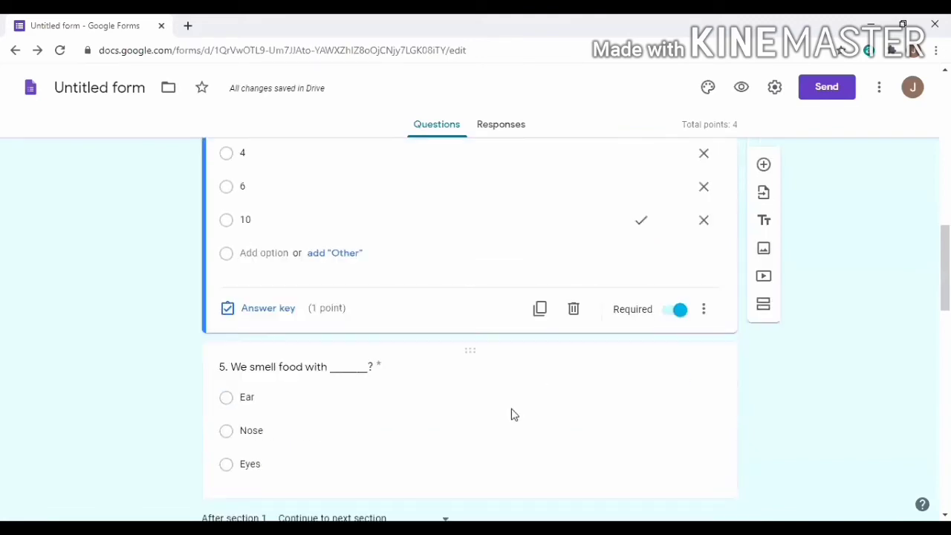
pyautogui.scroll(-1, 360, 439)
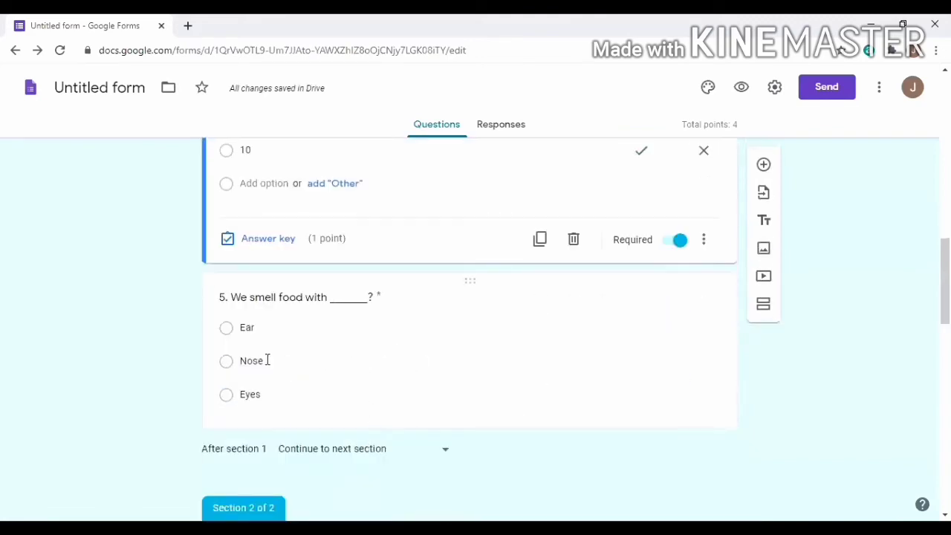
pyautogui.click(495, 356)
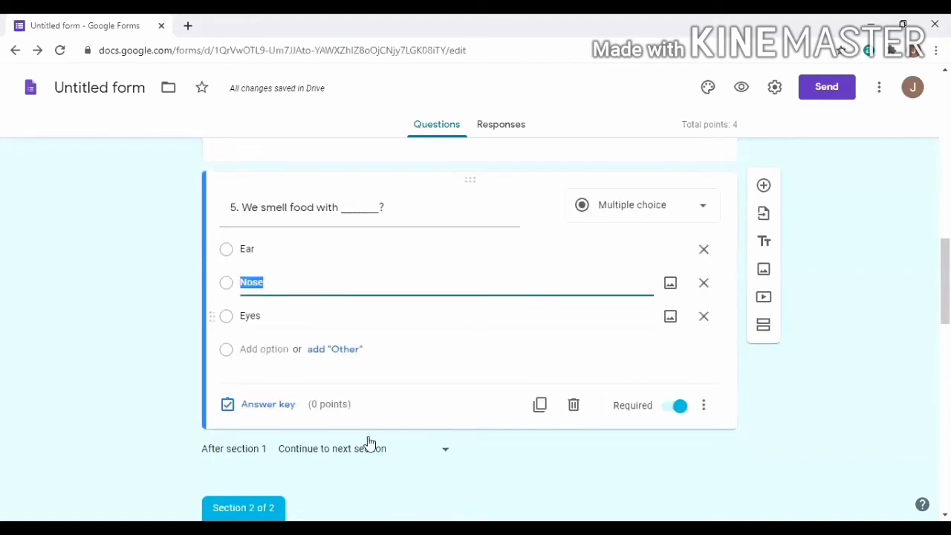
pyautogui.click(273, 412)
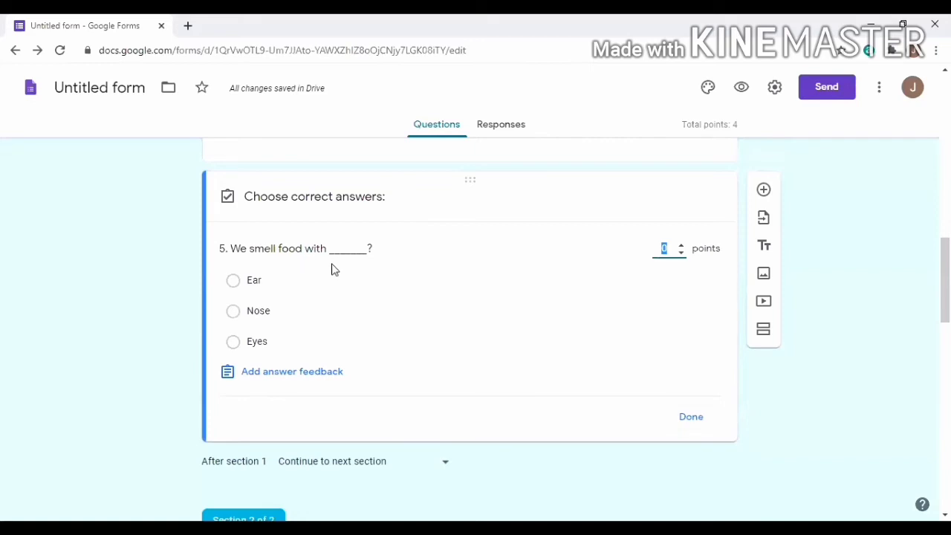
pyautogui.click(234, 312)
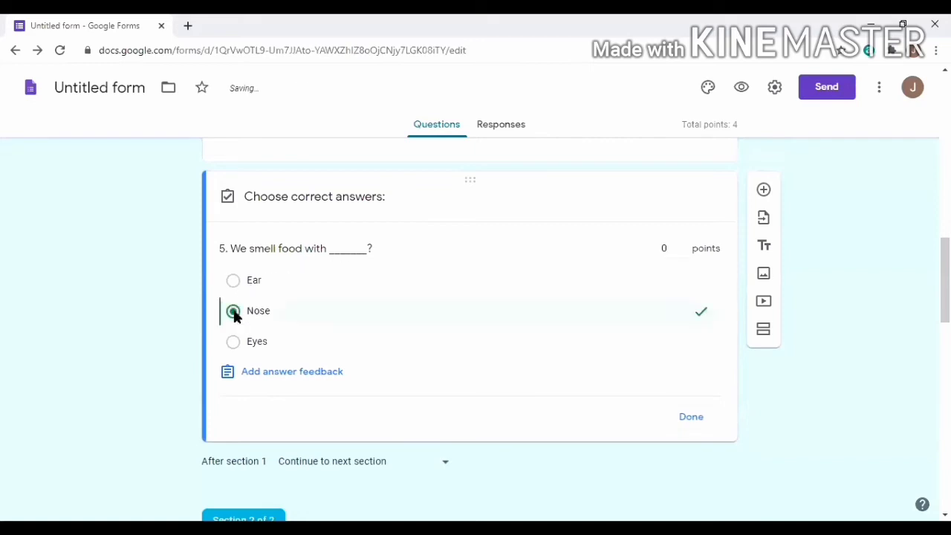
pyautogui.click(666, 250)
pyautogui.write('1')
pyautogui.click(303, 372)
pyautogui.click(327, 209)
pyautogui.write('Nose')
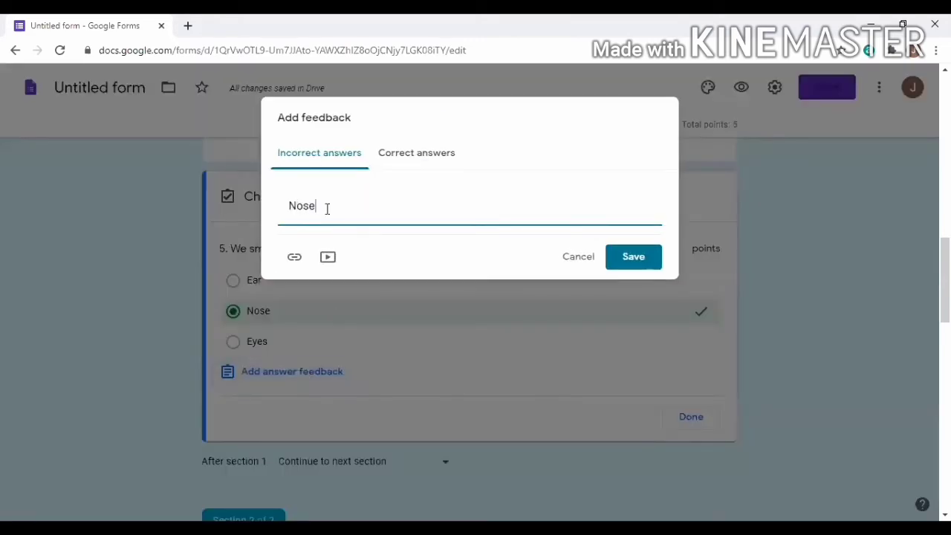
pyautogui.click(642, 262)
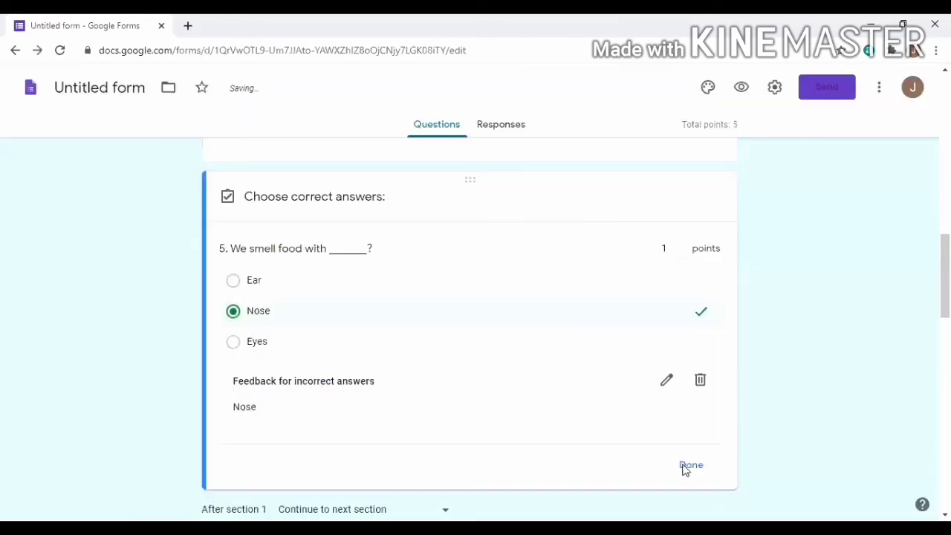
pyautogui.click(683, 470)
pyautogui.scroll(-5, 508, 401)
pyautogui.scroll(1, 485, 333)
pyautogui.scroll(1, 454, 346)
pyautogui.scroll(-2, 389, 357)
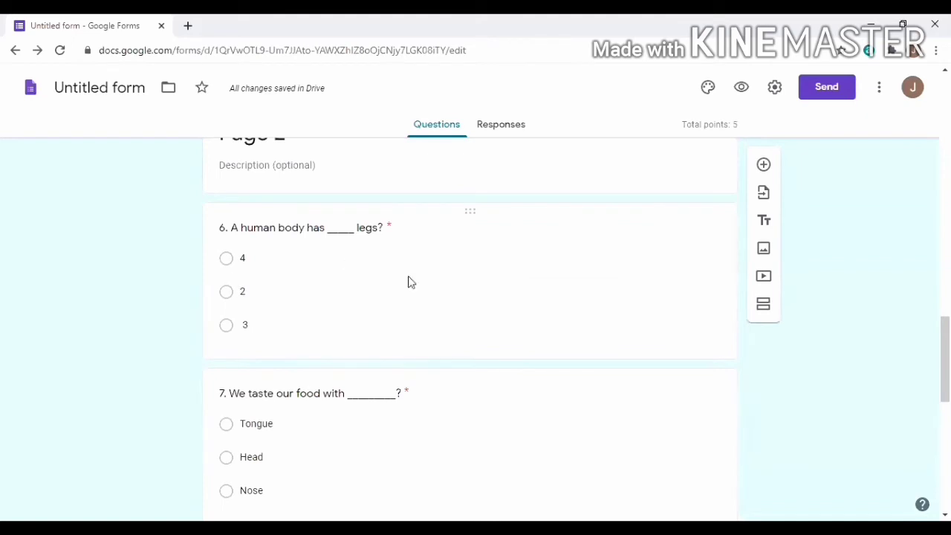
# Set question 6's answer key to 2, 1 point, with incorrect-answer feedback '2'
pyautogui.click(487, 309)
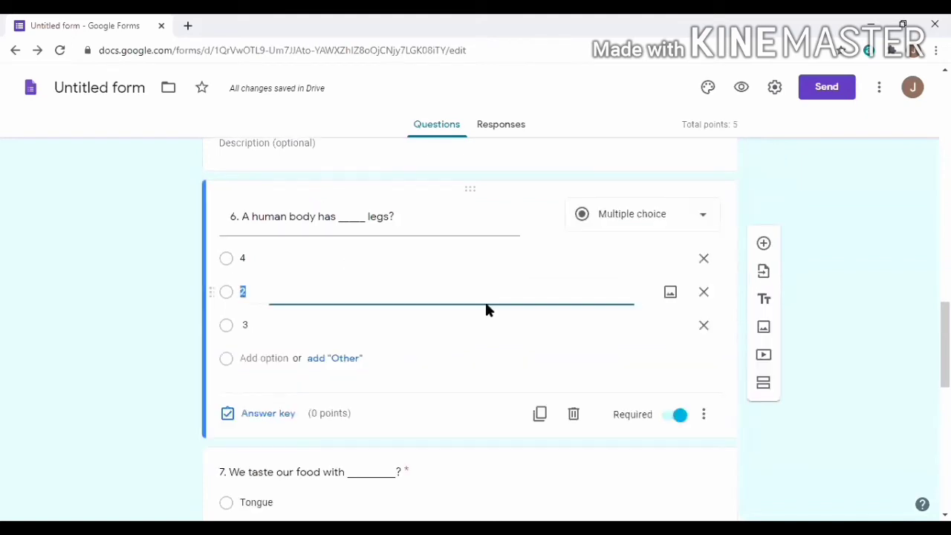
pyautogui.click(254, 415)
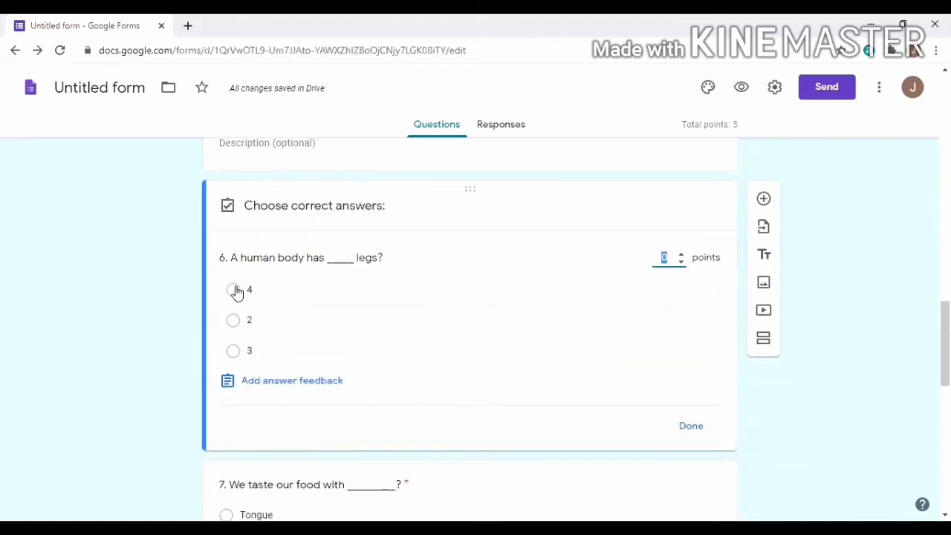
pyautogui.click(234, 321)
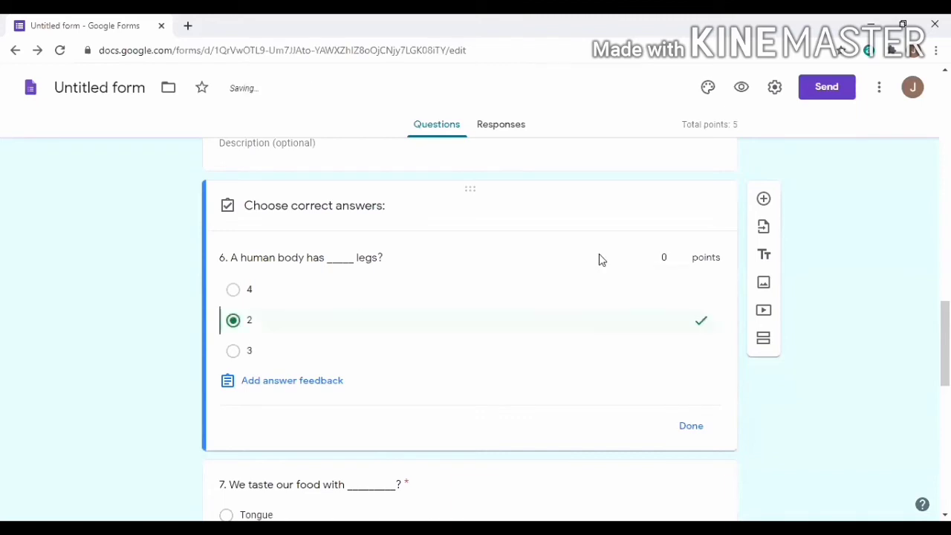
pyautogui.click(671, 260)
pyautogui.write('1')
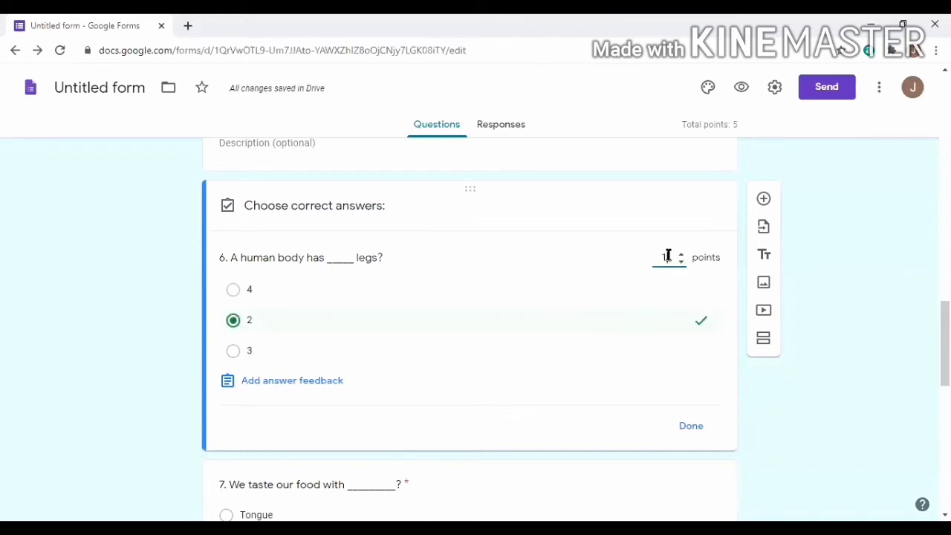
pyautogui.click(295, 382)
pyautogui.click(353, 214)
pyautogui.write('2')
pyautogui.click(630, 266)
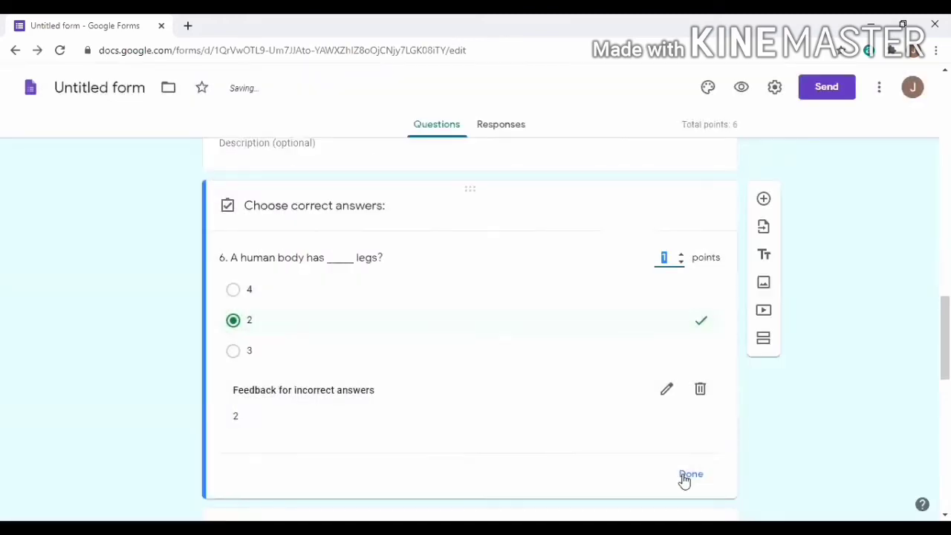
pyautogui.click(684, 479)
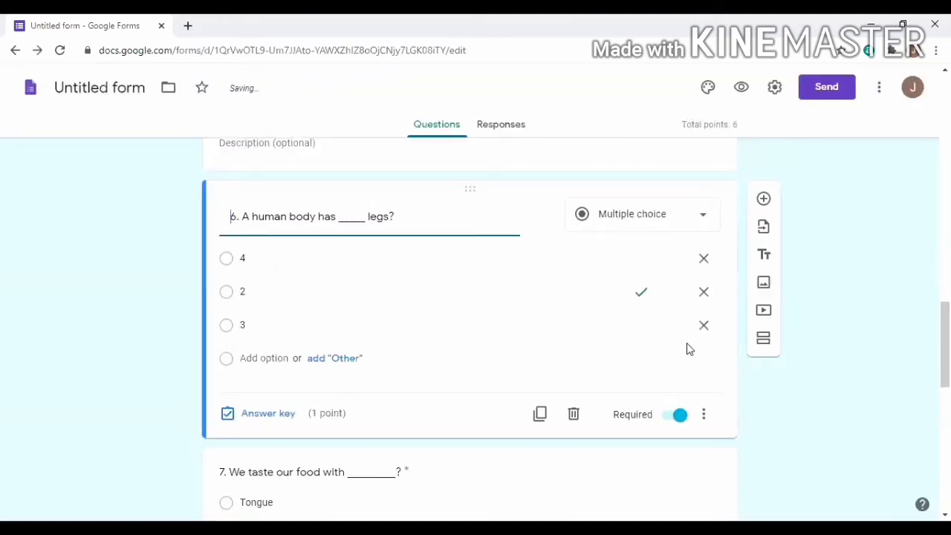
# Set question 7's answer key to Tongue, 1 point, with incorrect-answer feedback 'Tongue'
pyautogui.scroll(-5, 680, 354)
pyautogui.scroll(2, 518, 181)
pyautogui.click(503, 345)
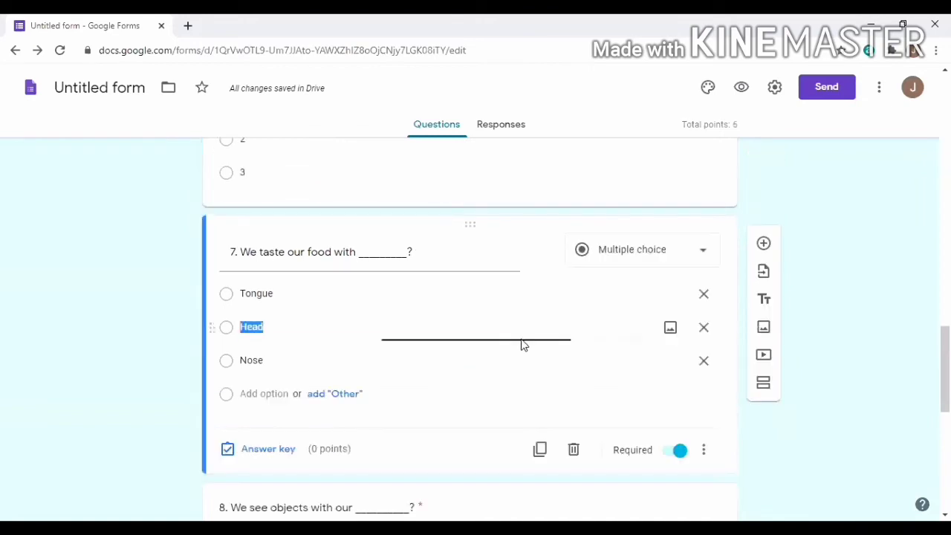
pyautogui.click(264, 451)
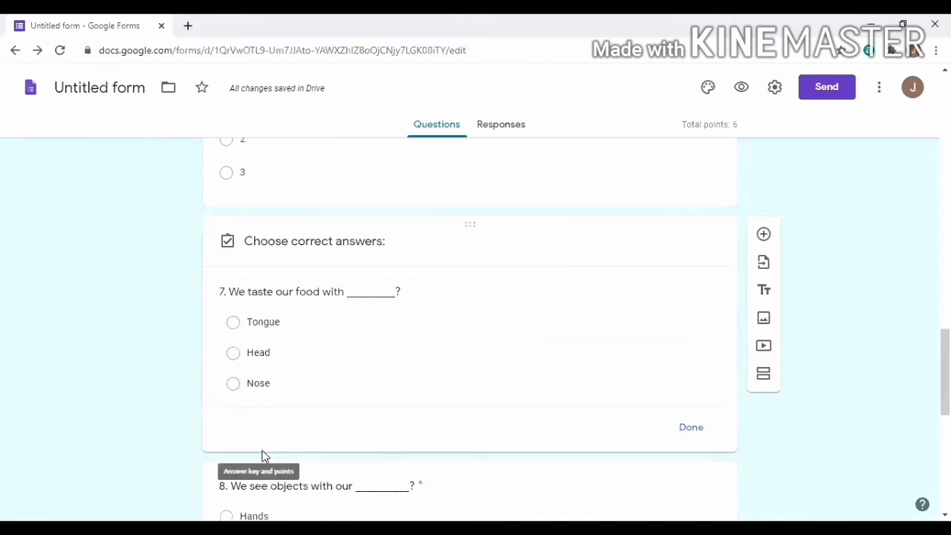
pyautogui.click(233, 326)
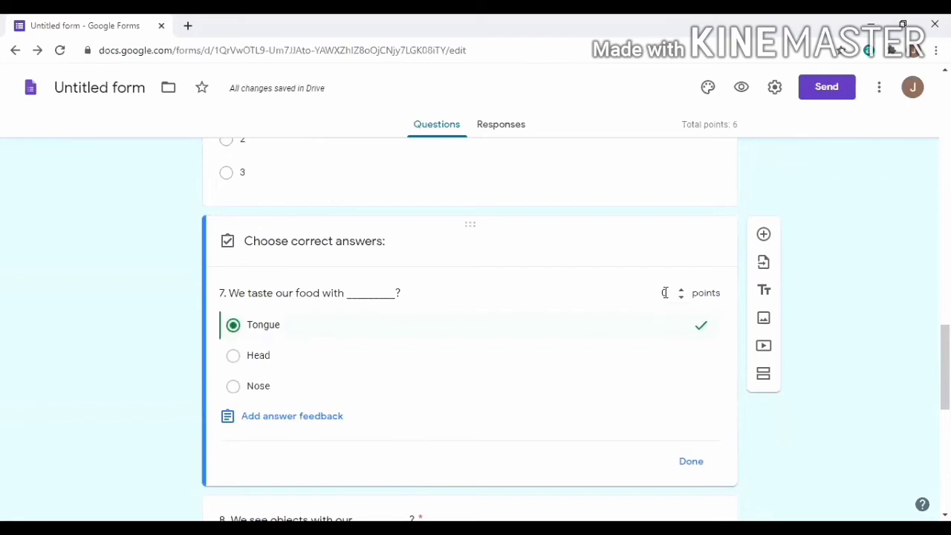
pyautogui.write('1')
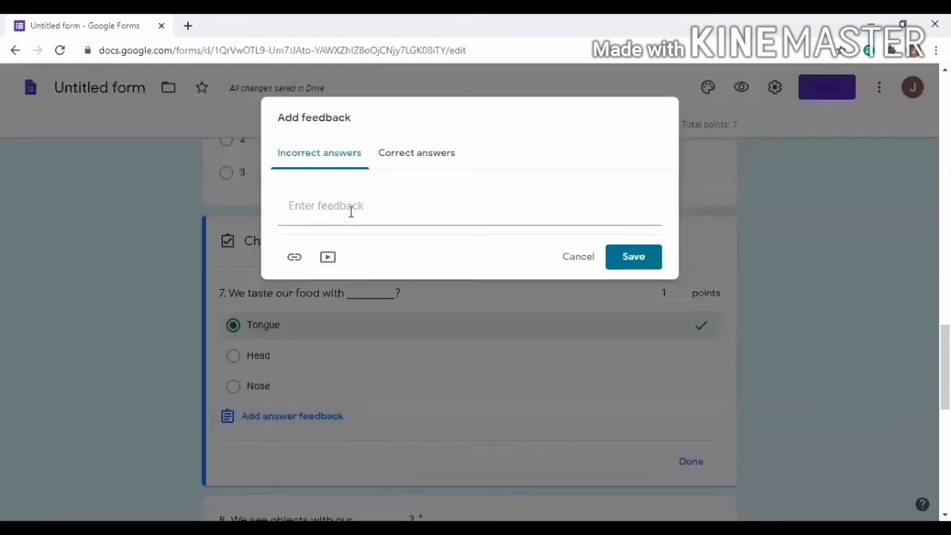
pyautogui.click(350, 211)
pyautogui.write('Tongue')
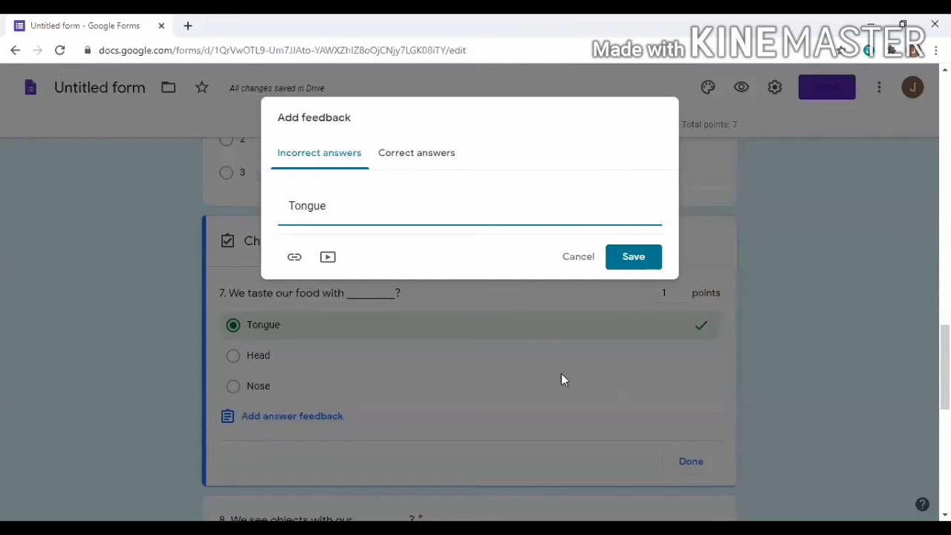
pyautogui.press('Return')
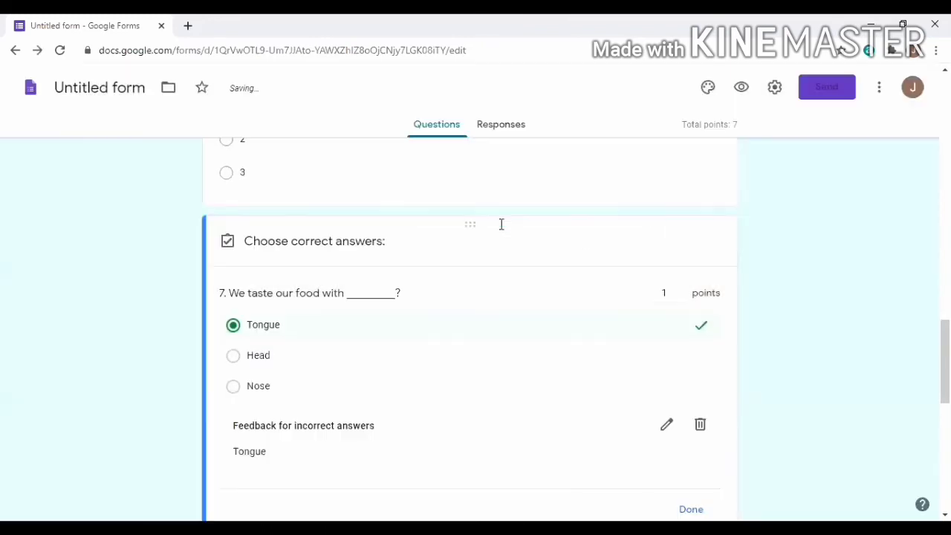
pyautogui.scroll(-2, 451, 310)
pyautogui.press('Return')
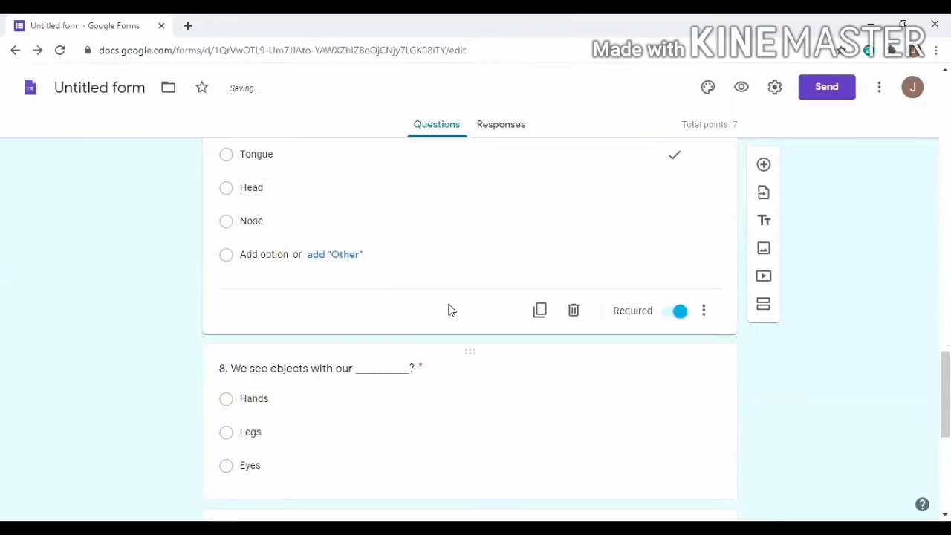
pyautogui.scroll(-3, 450, 310)
# Set question 8's answer key to Eyes, 1 point, with incorrect-answer feedback 'Eyes'
pyautogui.doubleClick(256, 224)
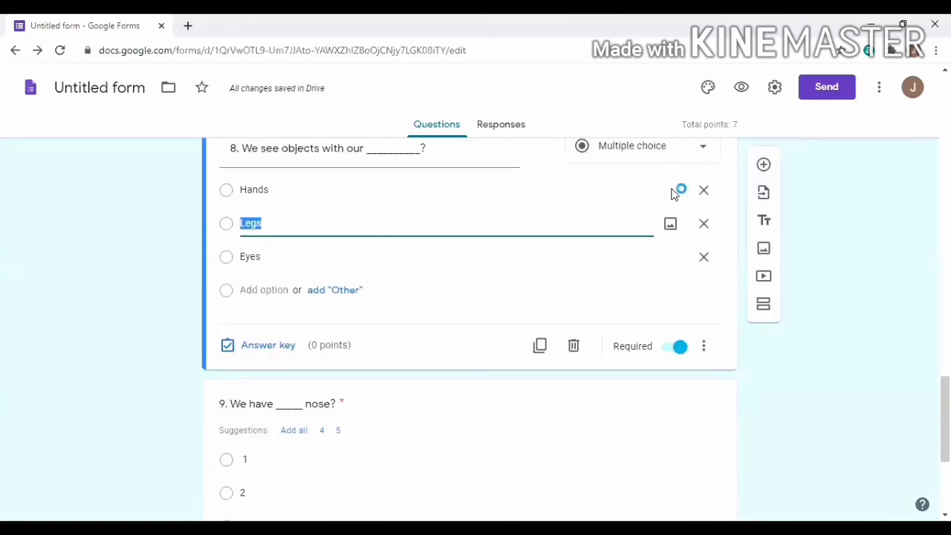
pyautogui.press('Return')
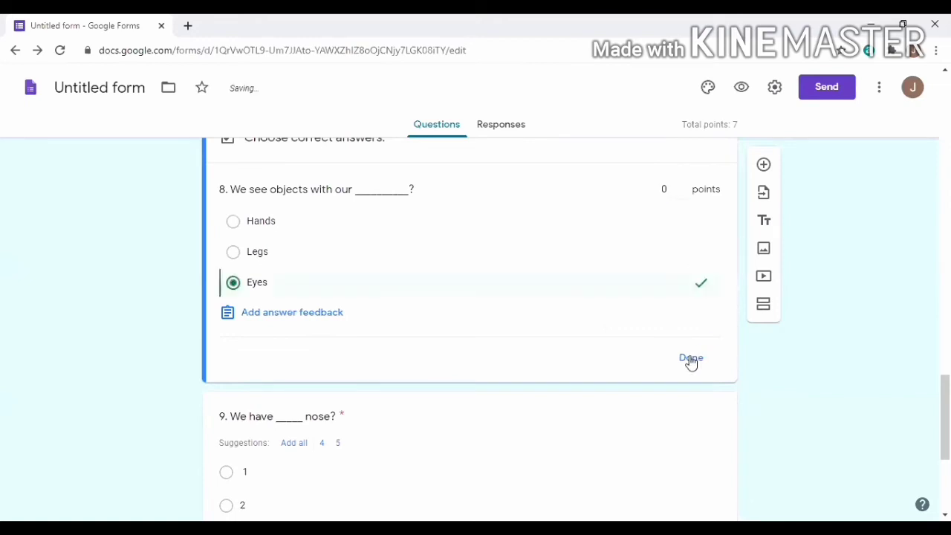
pyautogui.write('1')
pyautogui.click(304, 318)
pyautogui.click(361, 216)
pyautogui.write('Eyes')
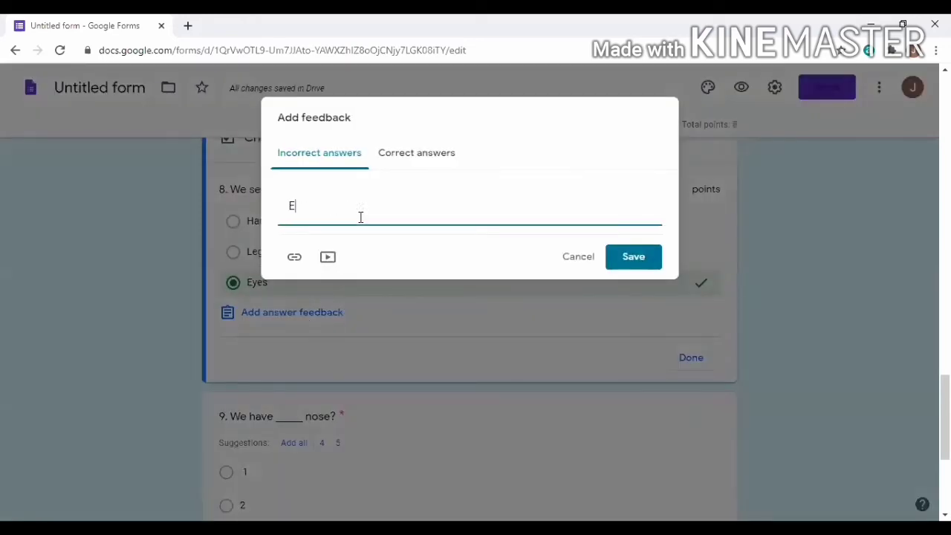
pyautogui.click(613, 262)
pyautogui.click(691, 405)
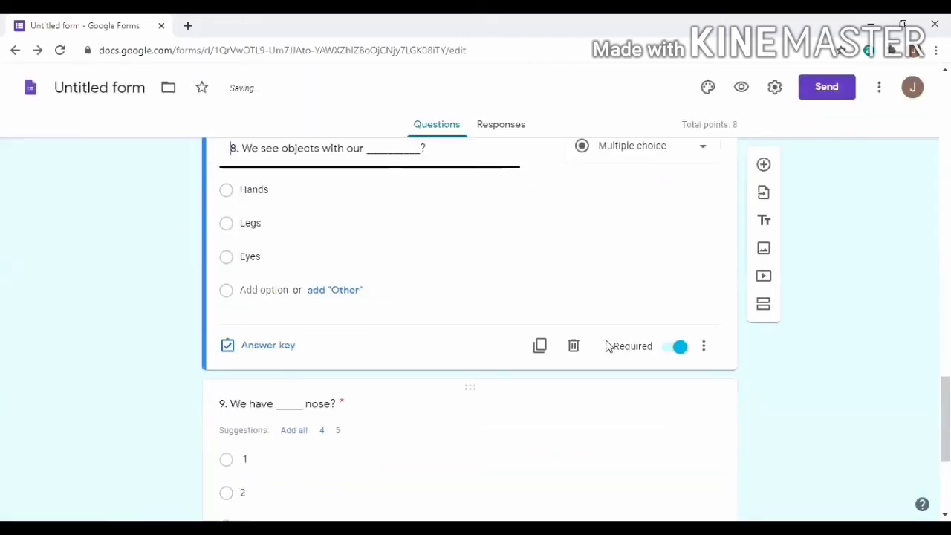
pyautogui.scroll(-3, 393, 340)
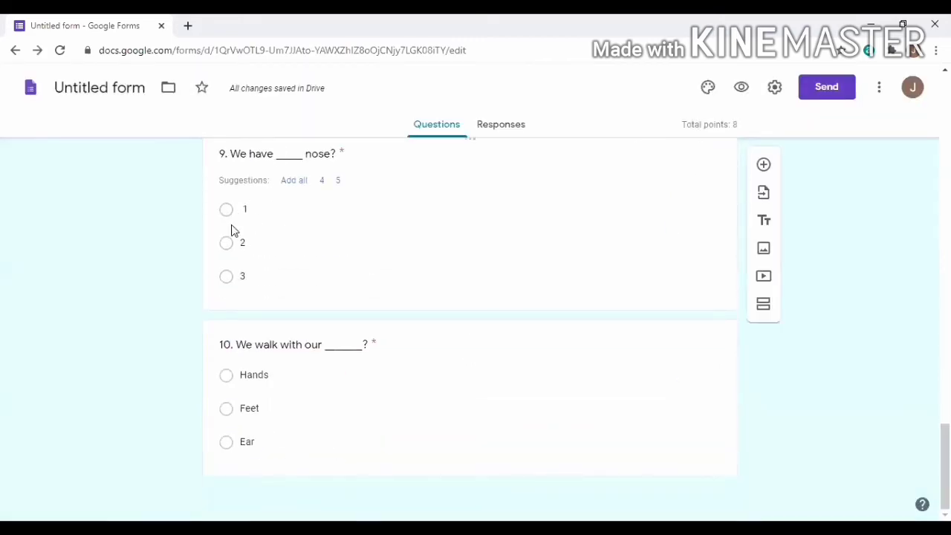
# Set question 9's answer key to 1, 1 point, with incorrect-answer feedback '1'
pyautogui.click(509, 237)
pyautogui.click(256, 293)
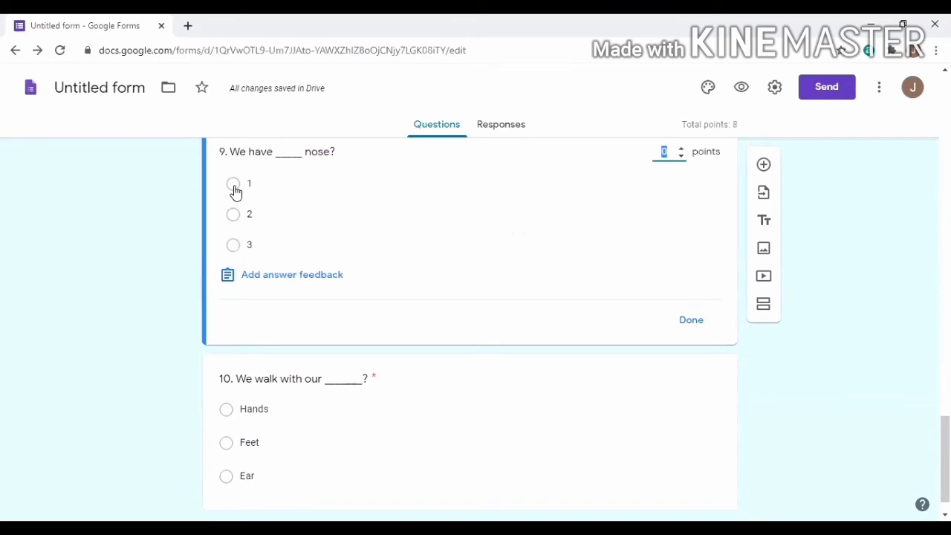
pyautogui.click(234, 187)
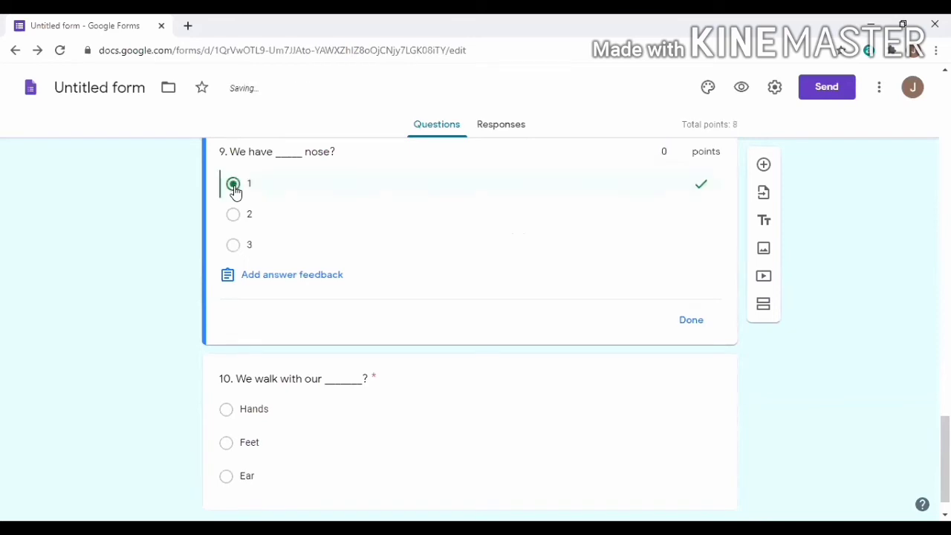
pyautogui.click(668, 155)
pyautogui.write('1')
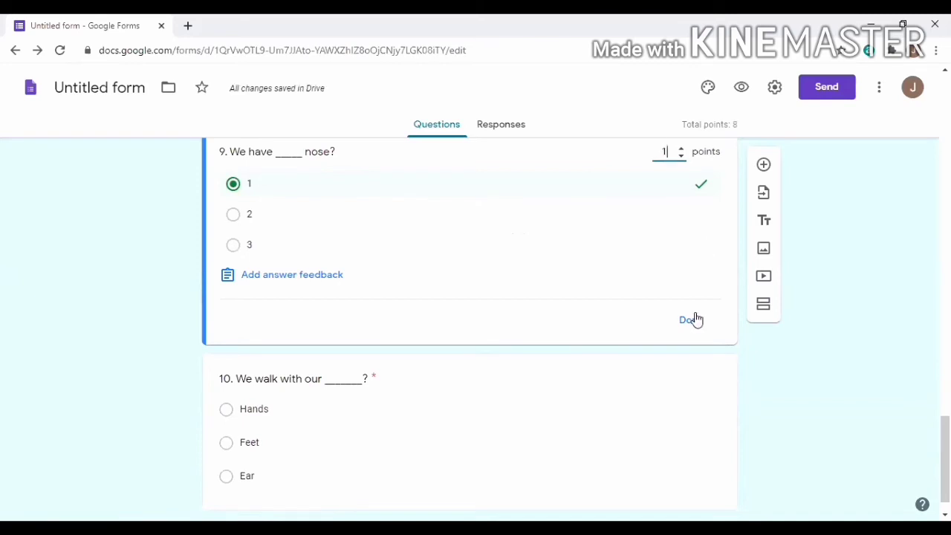
pyautogui.click(288, 279)
pyautogui.click(470, 223)
pyautogui.write('1')
pyautogui.click(621, 257)
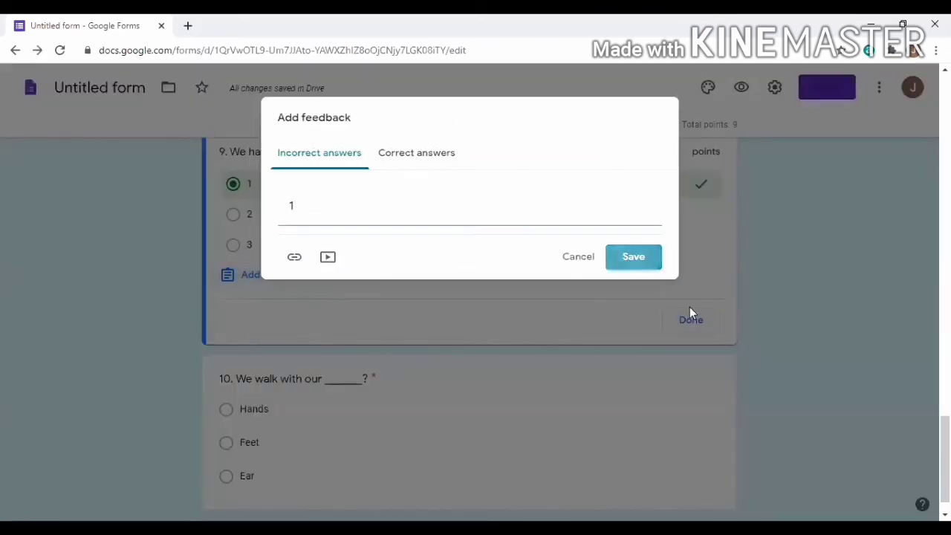
pyautogui.click(691, 372)
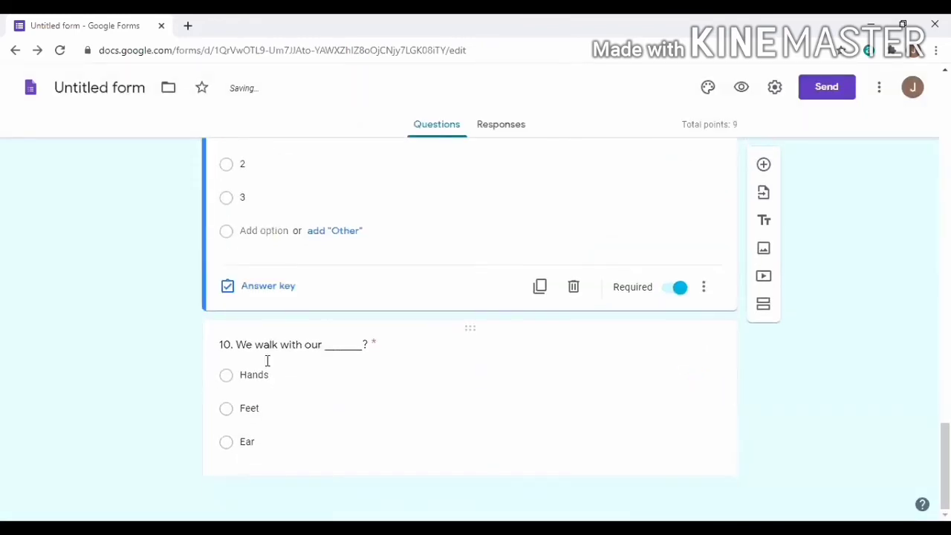
# Set question 10's answer key to Feet, 1 point, with incorrect-answer feedback 'Feet'
pyautogui.click(522, 405)
pyautogui.click(255, 453)
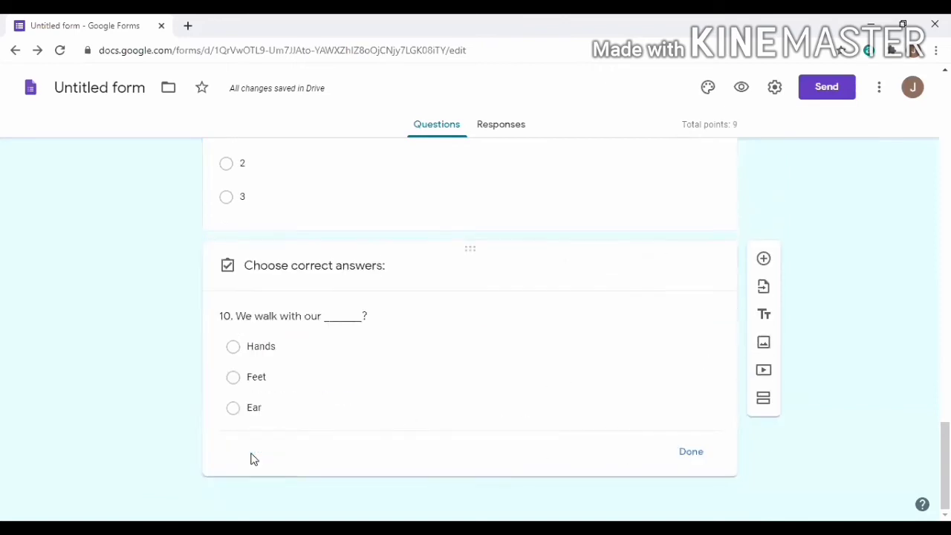
pyautogui.click(234, 361)
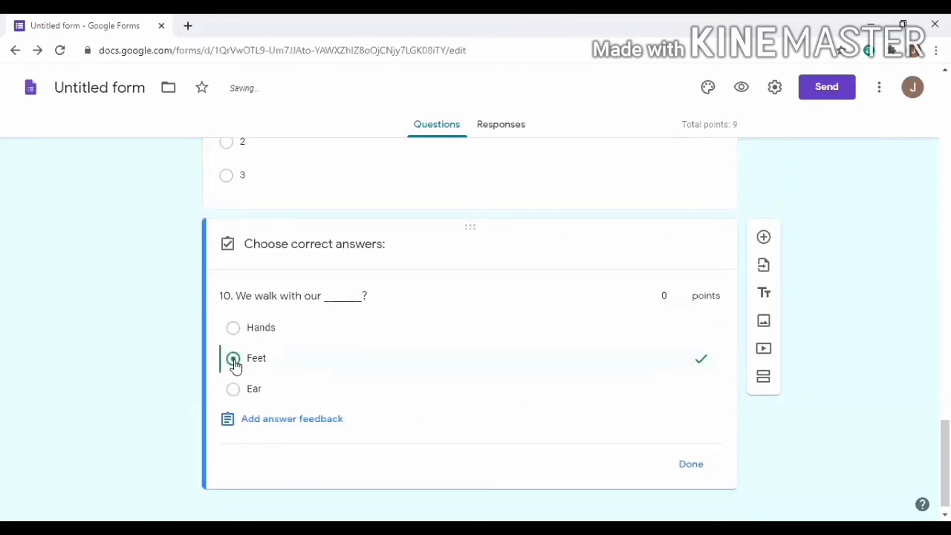
pyautogui.click(671, 298)
pyautogui.write('1')
pyautogui.click(323, 424)
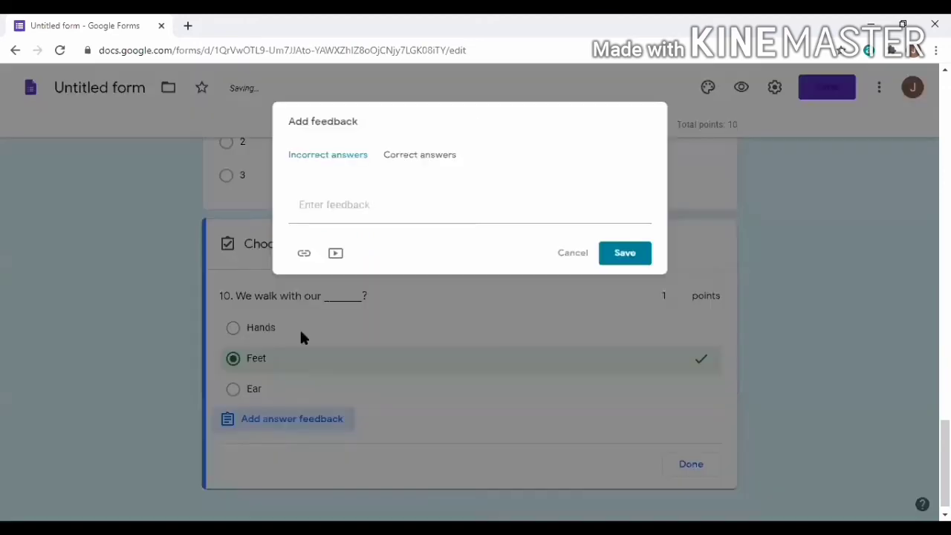
pyautogui.click(344, 210)
pyautogui.write('Feet')
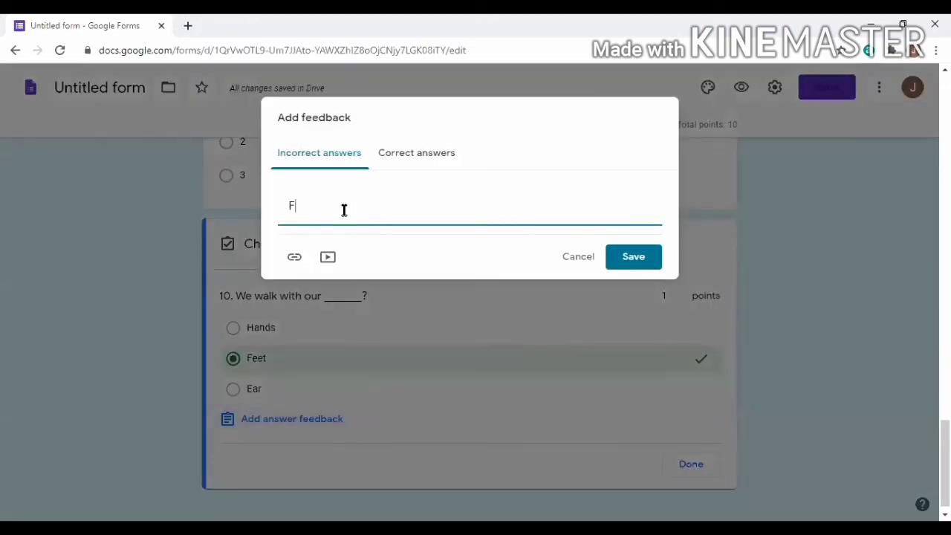
pyautogui.click(628, 261)
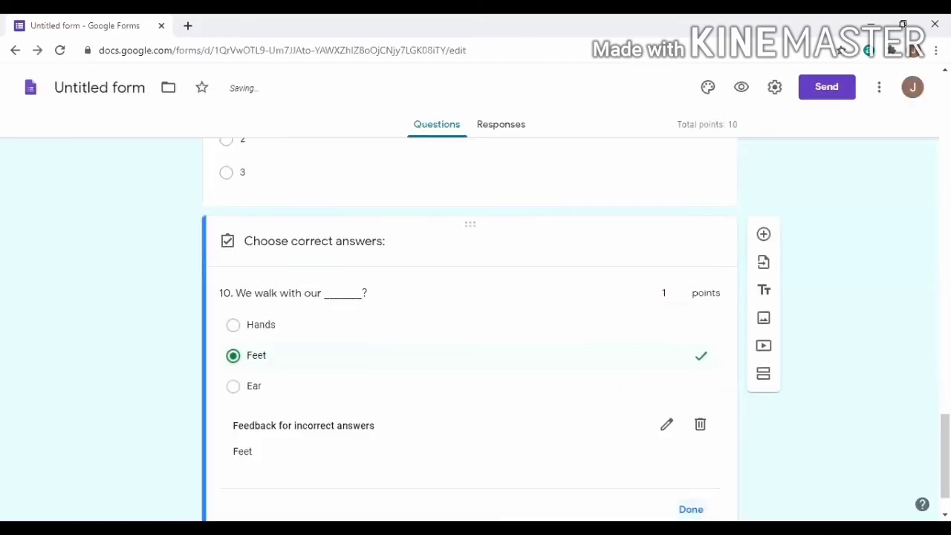
pyautogui.click(691, 512)
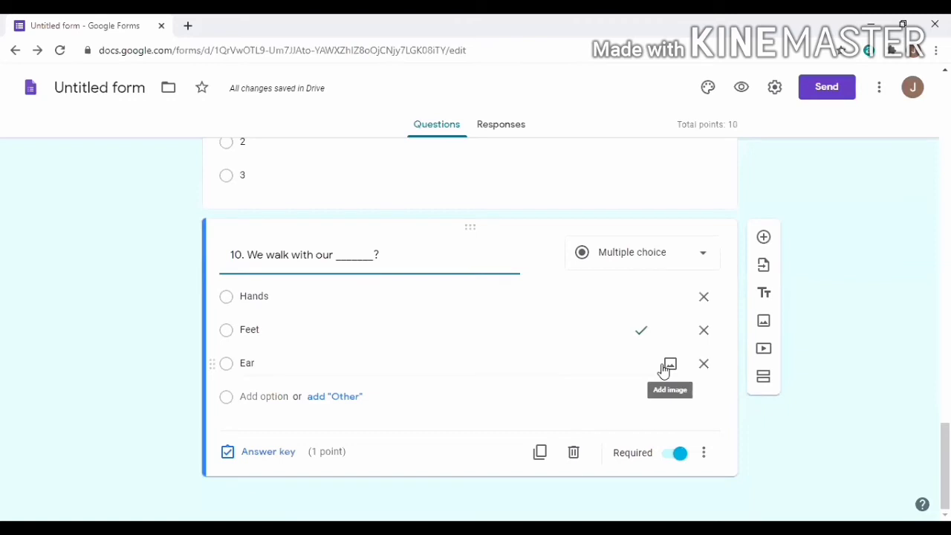
pyautogui.scroll(1, 901, 347)
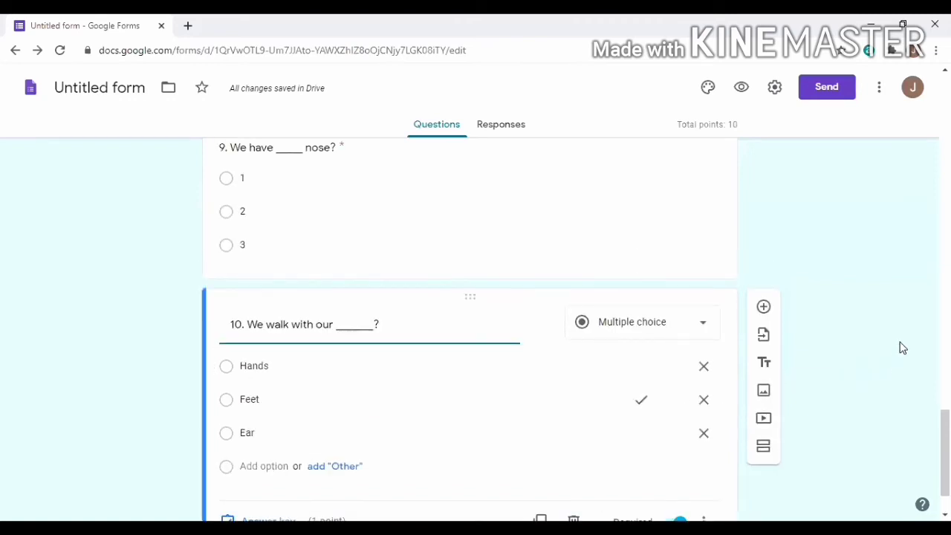
pyautogui.scroll(10, 901, 348)
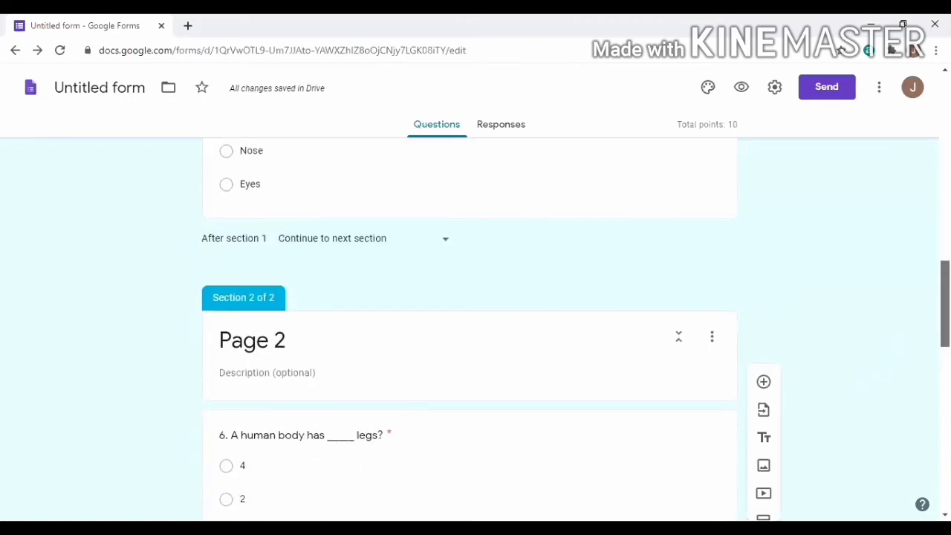
pyautogui.scroll(10, 469, 327)
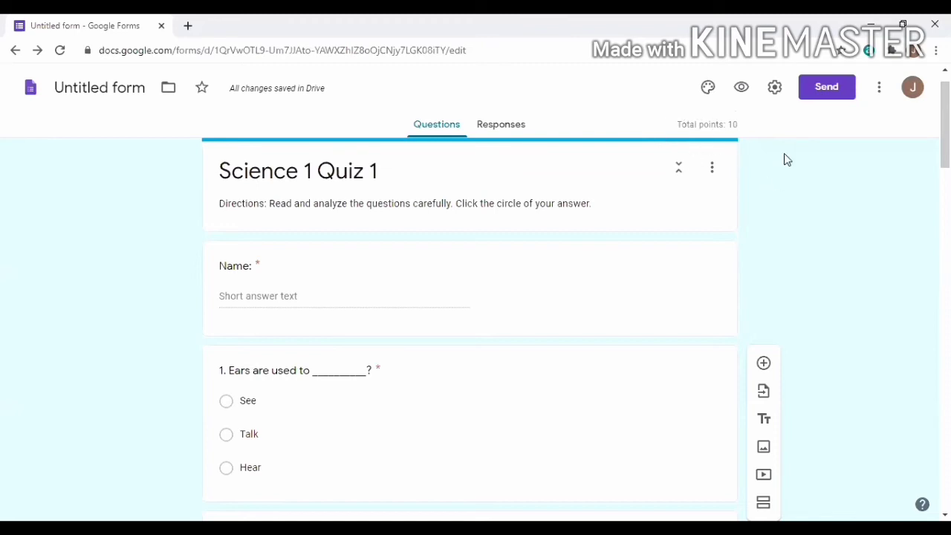
pyautogui.scroll(-14, 661, 238)
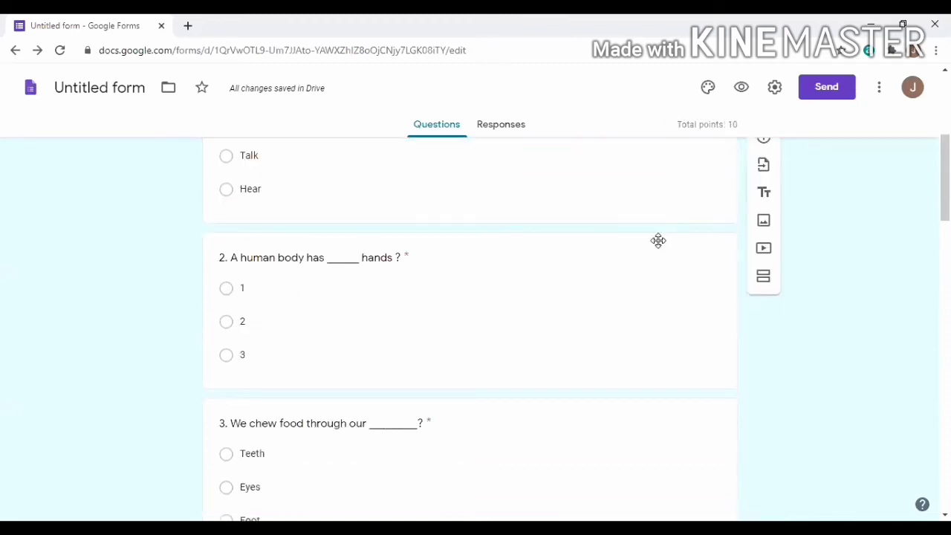
pyautogui.scroll(-7, 660, 276)
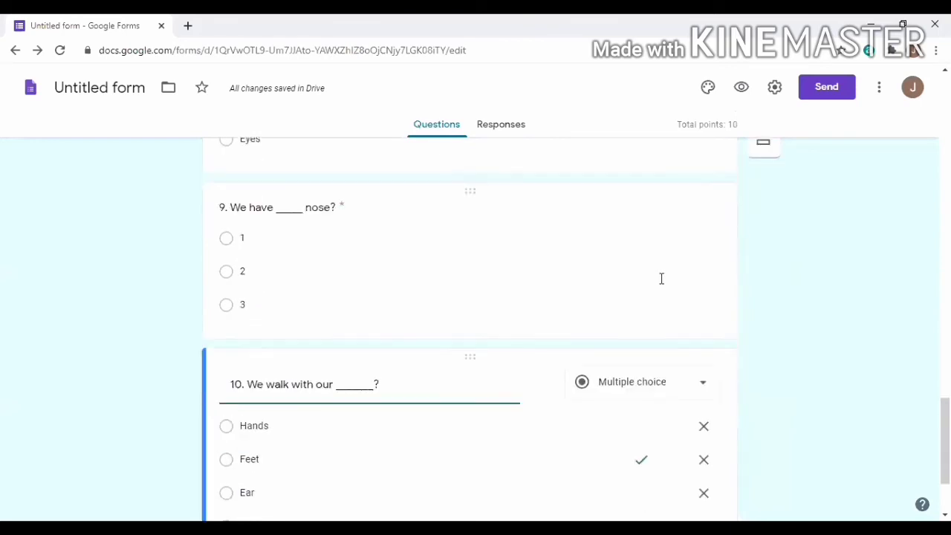
pyautogui.scroll(20, 662, 283)
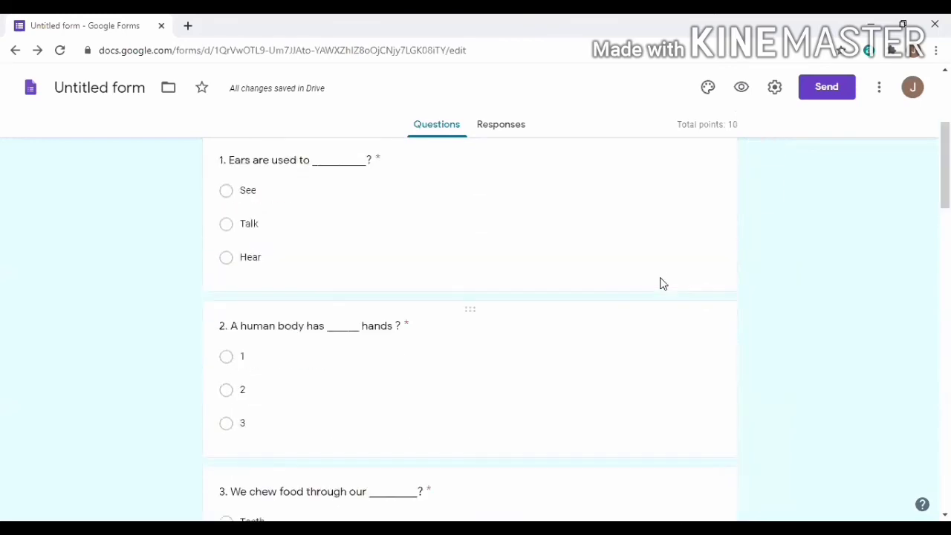
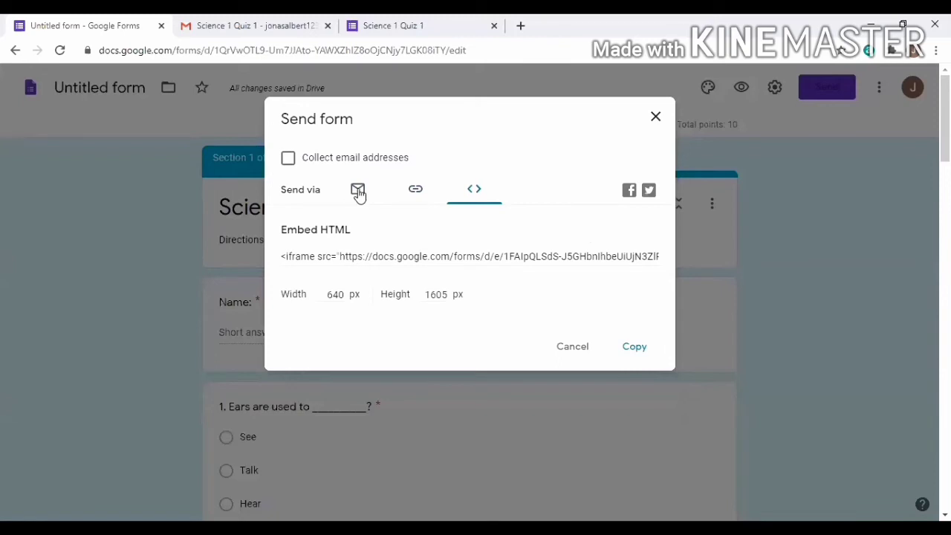
# Email the Science 1 Quiz 1 invitation to the student's suggested address
pyautogui.click(358, 190)
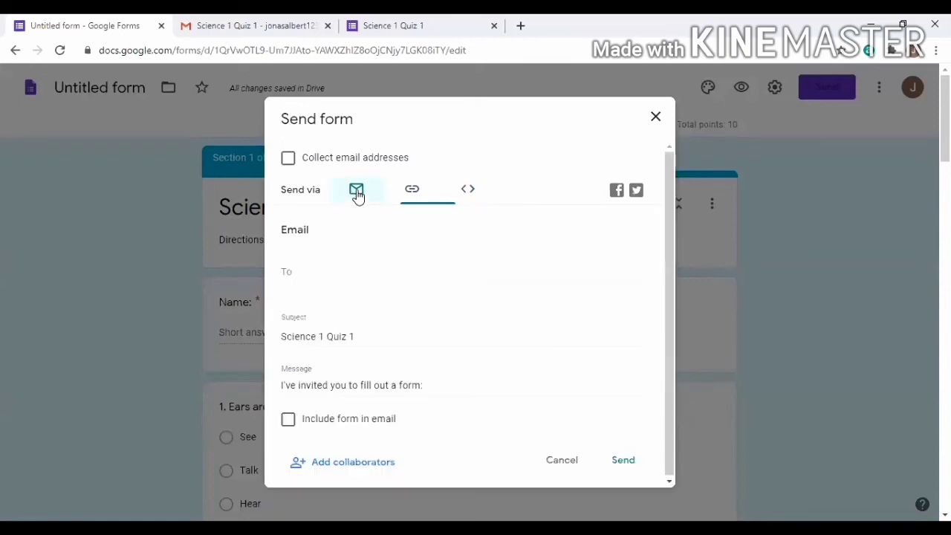
pyautogui.click(306, 274)
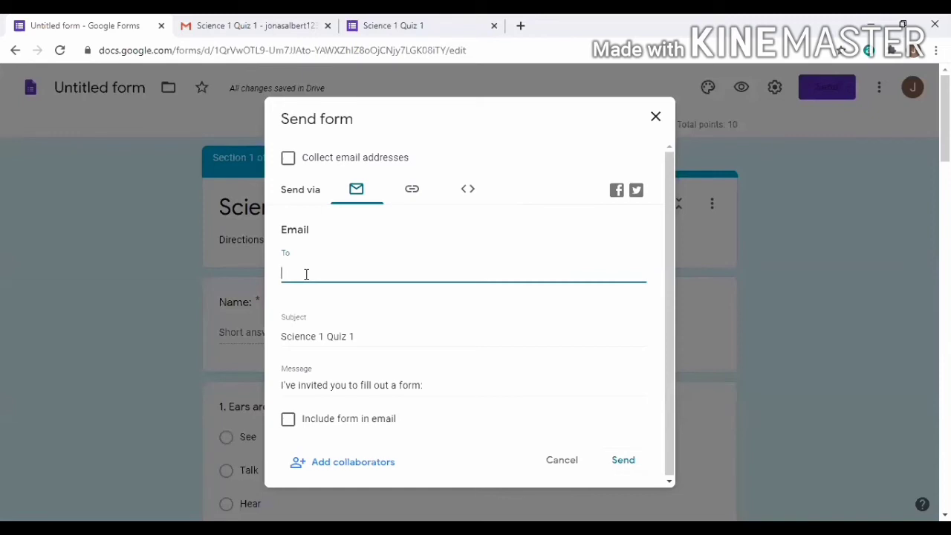
pyautogui.write('jonas')
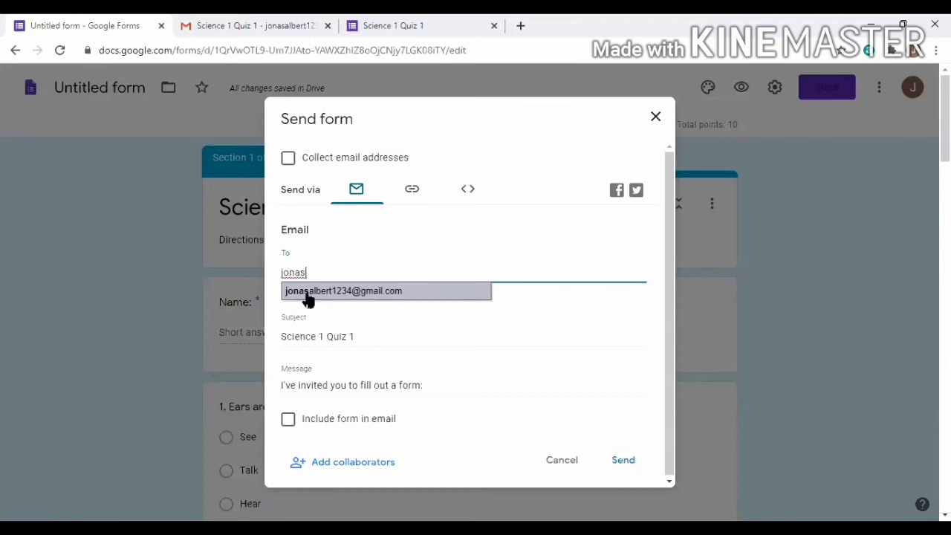
pyautogui.click(329, 301)
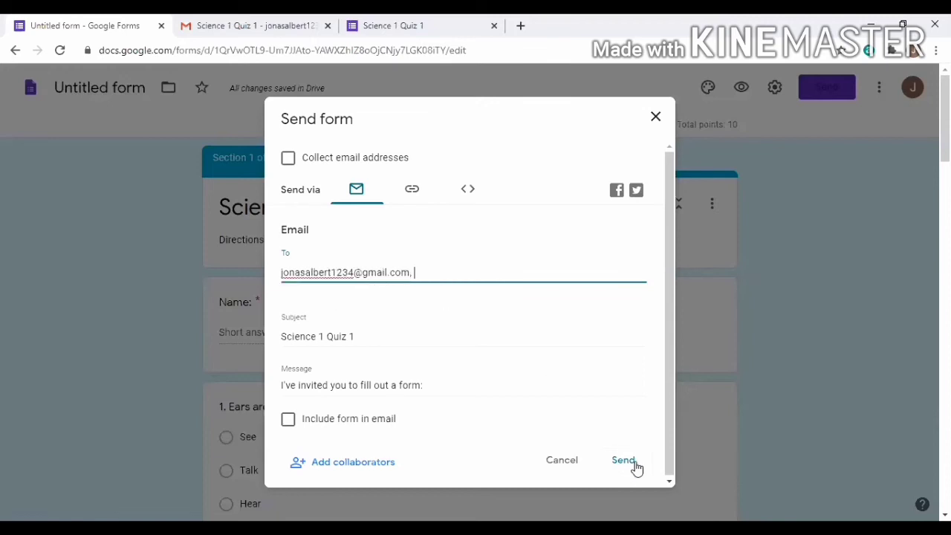
pyautogui.click(633, 463)
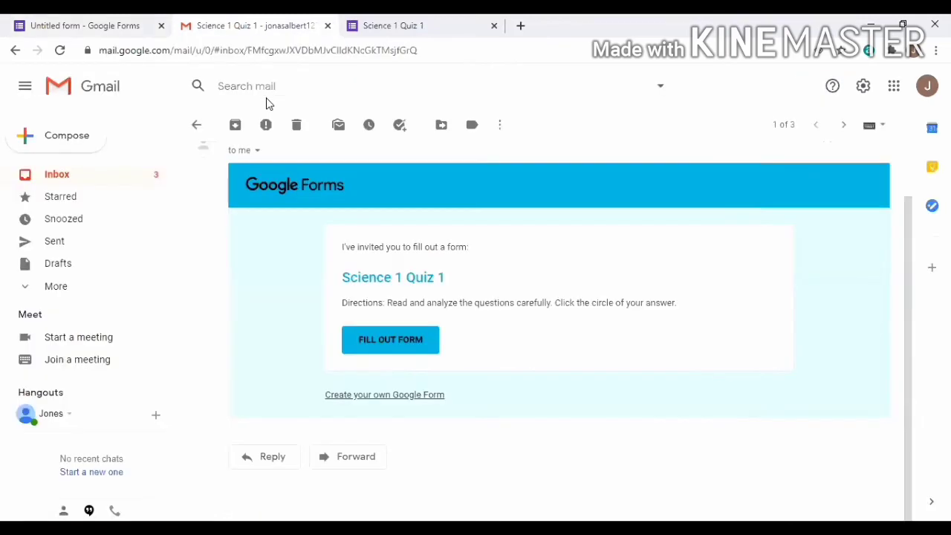
# Return to the Gmail inbox and launch the quiz form from the new 12:55 PM invitation
pyautogui.click(92, 182)
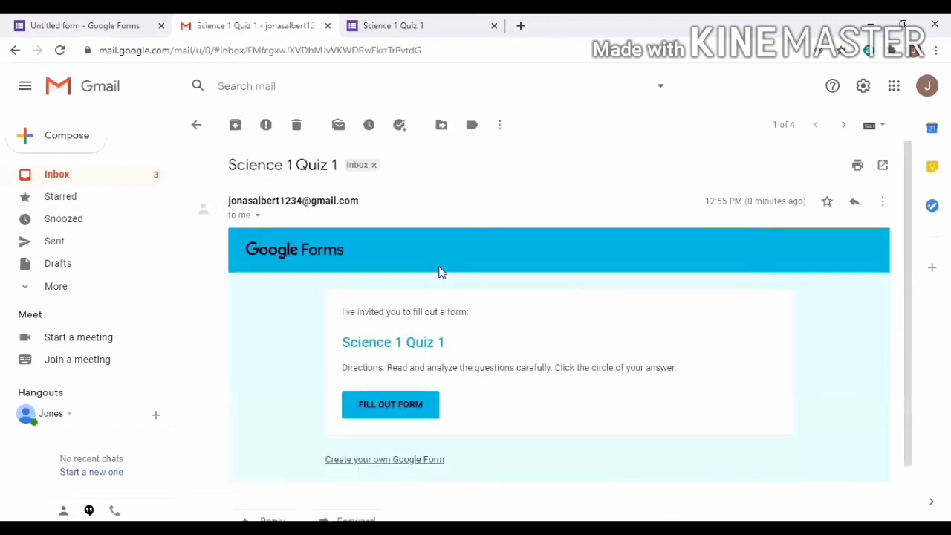
pyautogui.scroll(-1, 438, 272)
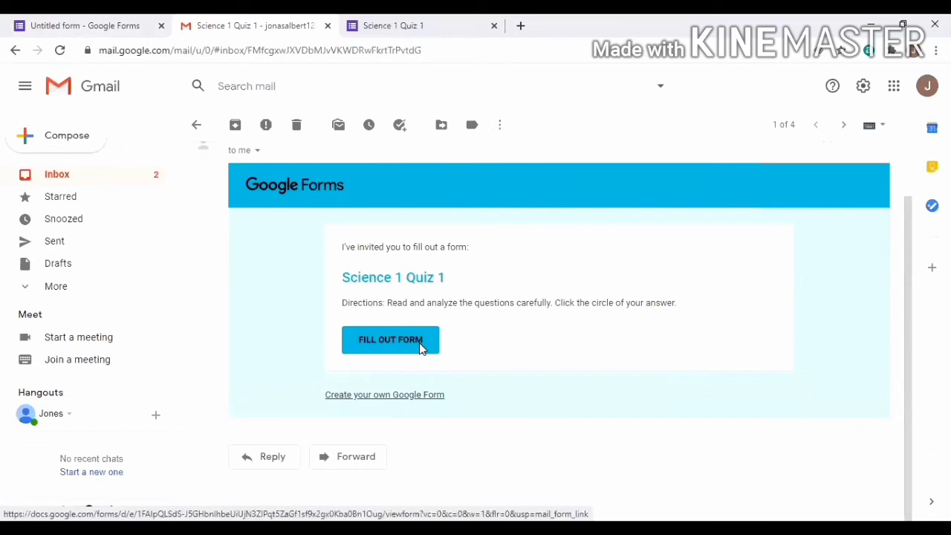
pyautogui.click(419, 342)
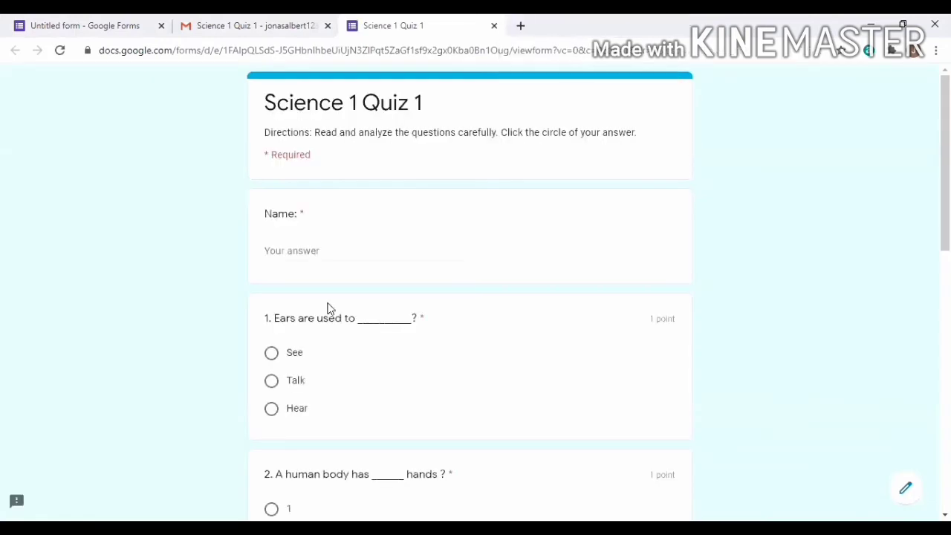
# Enter the student's full name in the Name field
pyautogui.scroll(-1, 330, 313)
pyautogui.scroll(1, 331, 181)
pyautogui.click(297, 250)
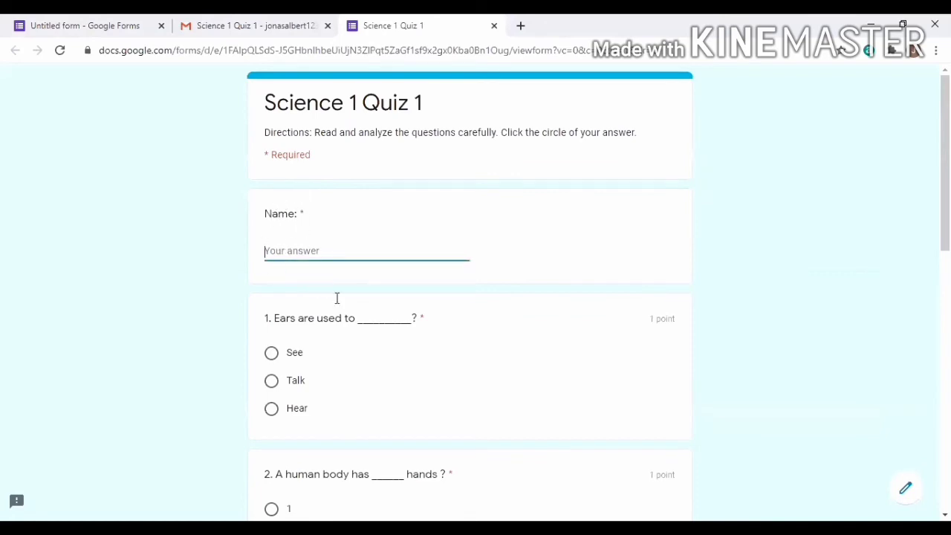
pyautogui.scroll(-2, 382, 287)
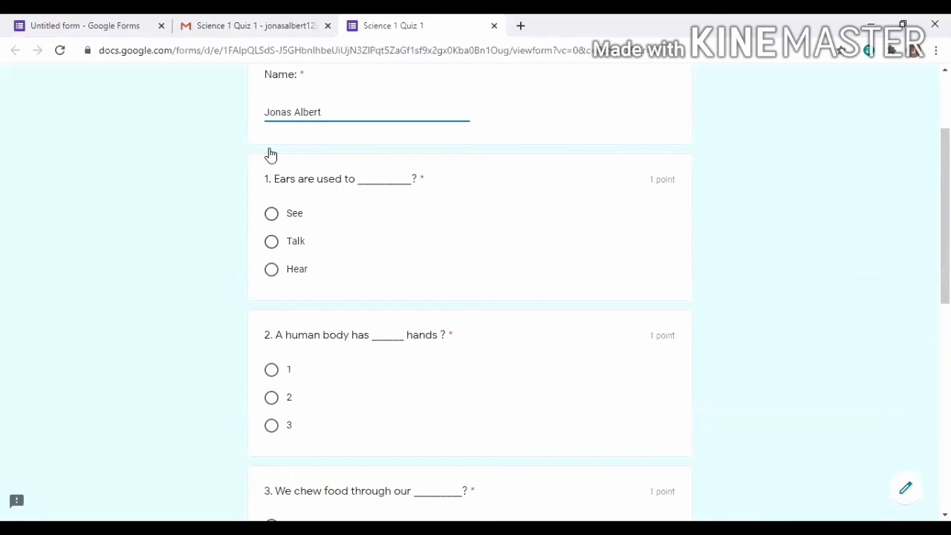
# Answer questions 1–4 with Hear, 2, Teeth and 10
pyautogui.press('Tab')
pyautogui.press('Up')
pyautogui.scroll(-3, 271, 155)
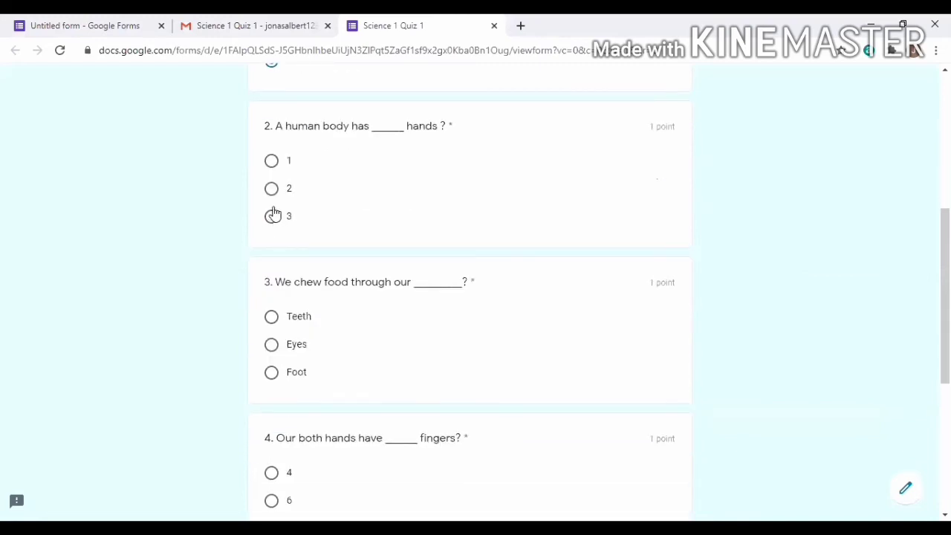
pyautogui.click(271, 189)
pyautogui.scroll(-2, 273, 208)
pyautogui.scroll(2, 274, 208)
pyautogui.scroll(-1, 274, 214)
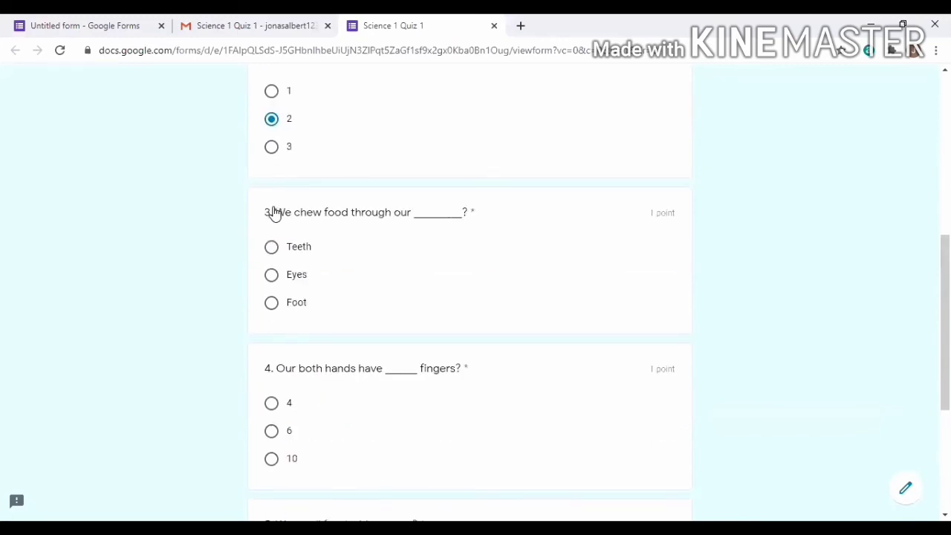
pyautogui.scroll(-1, 274, 213)
pyautogui.click(273, 210)
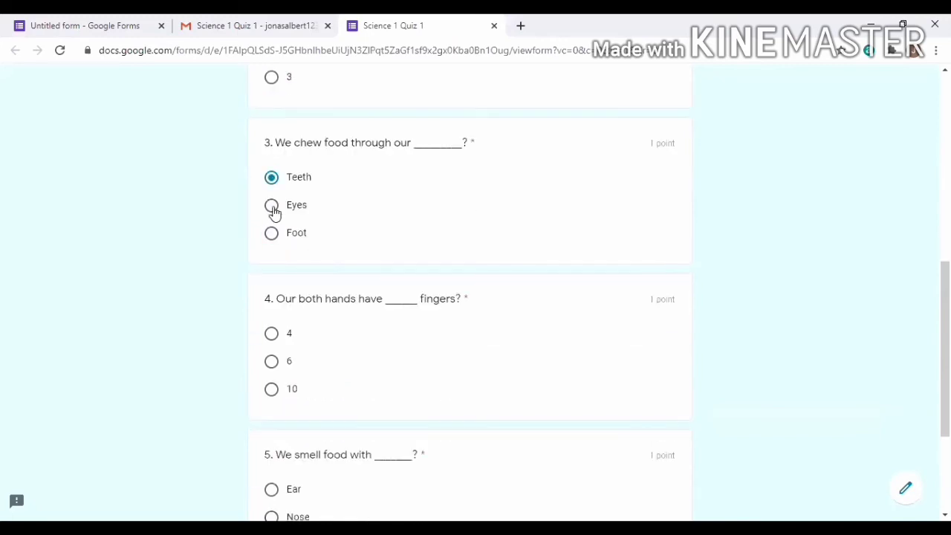
pyautogui.scroll(-1, 274, 213)
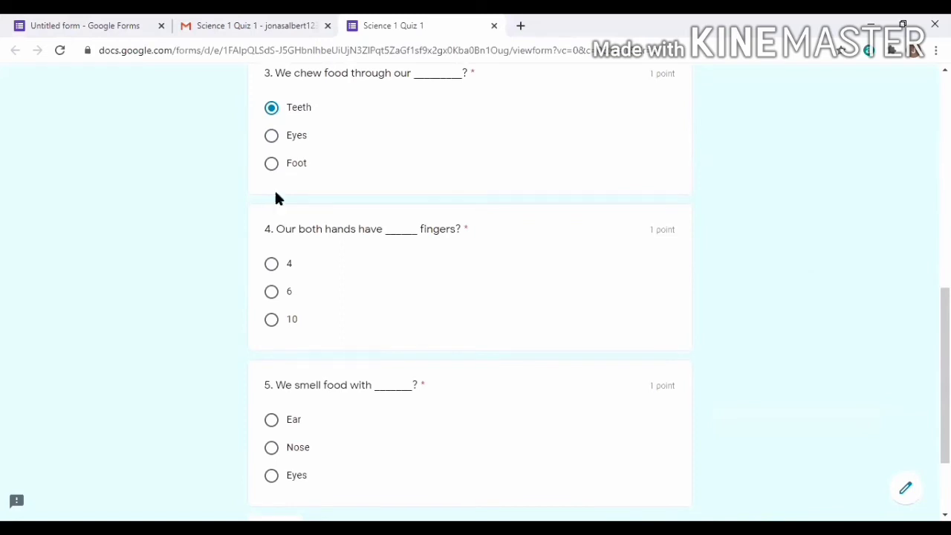
pyautogui.click(272, 319)
pyautogui.scroll(-1, 275, 190)
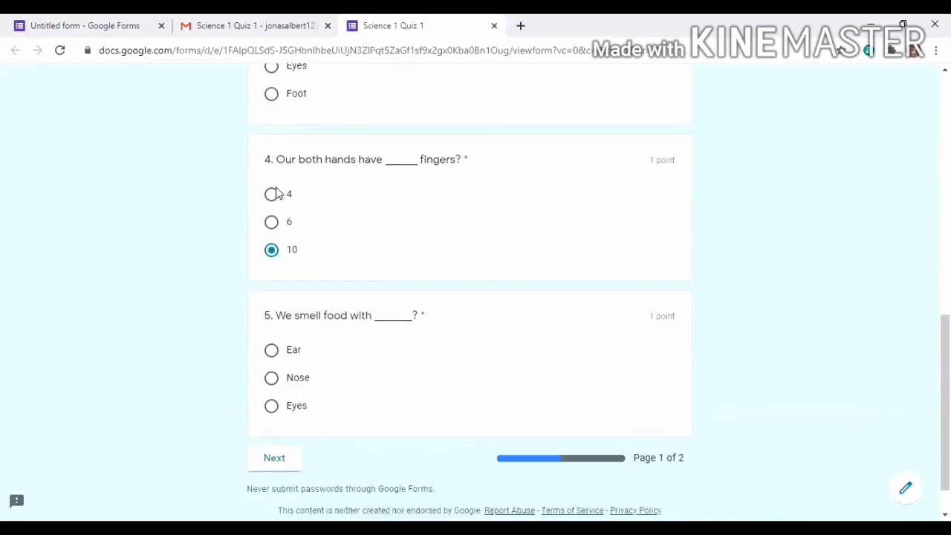
pyautogui.scroll(-1, 272, 192)
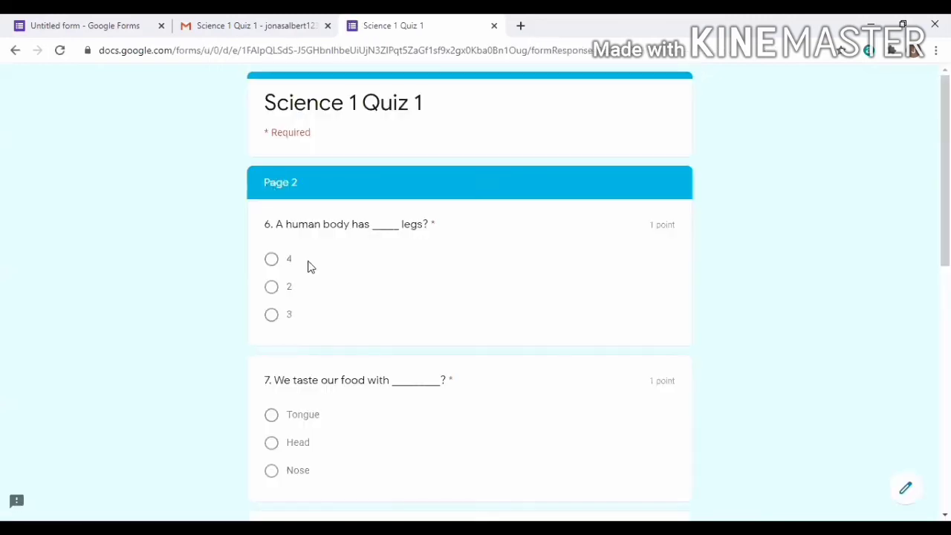
# Answer question 10 with Hands and submit the quiz response
pyautogui.scroll(-2, 320, 286)
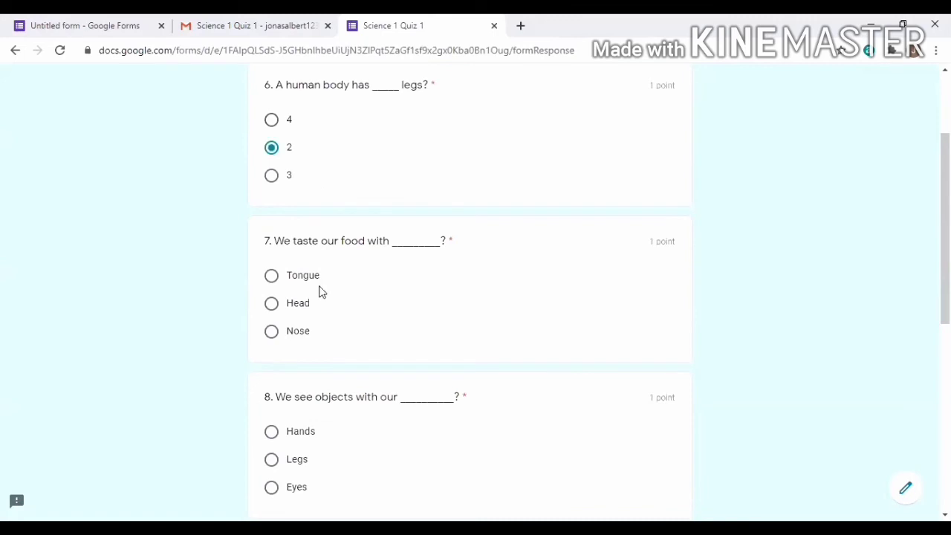
pyautogui.scroll(-1, 320, 291)
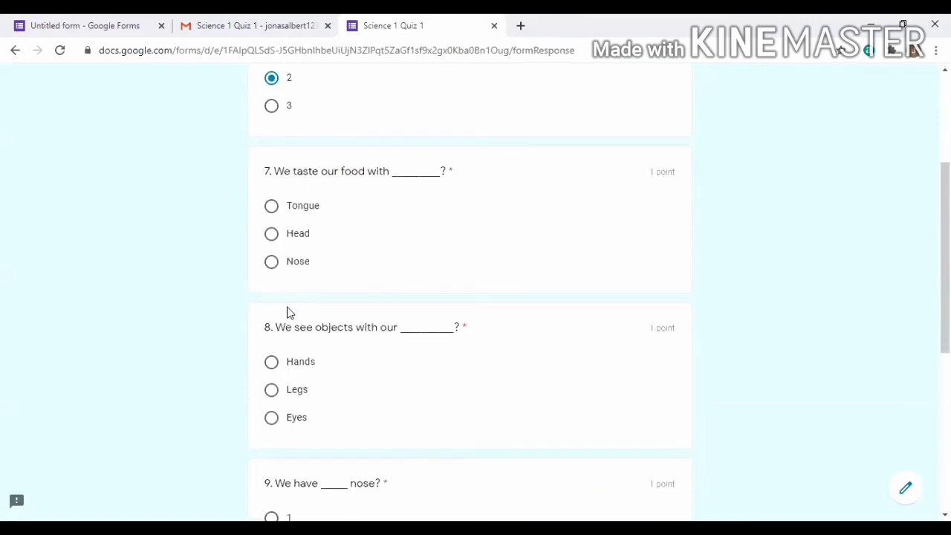
pyautogui.scroll(-3, 289, 313)
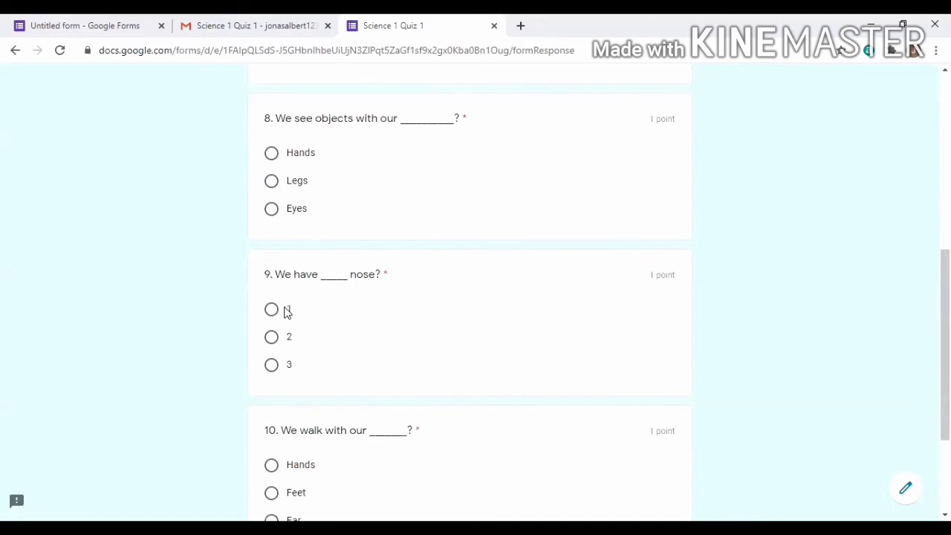
pyautogui.scroll(-2, 271, 310)
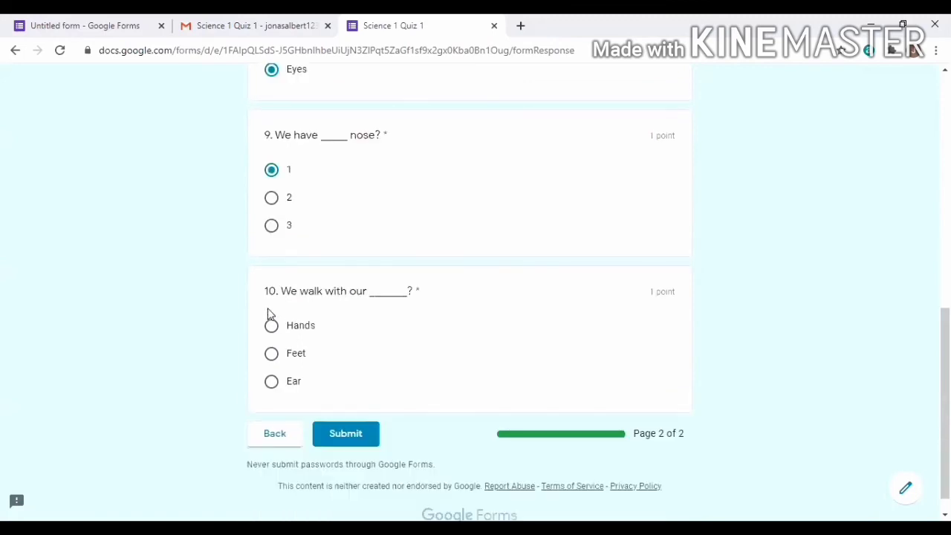
pyautogui.scroll(-1, 269, 313)
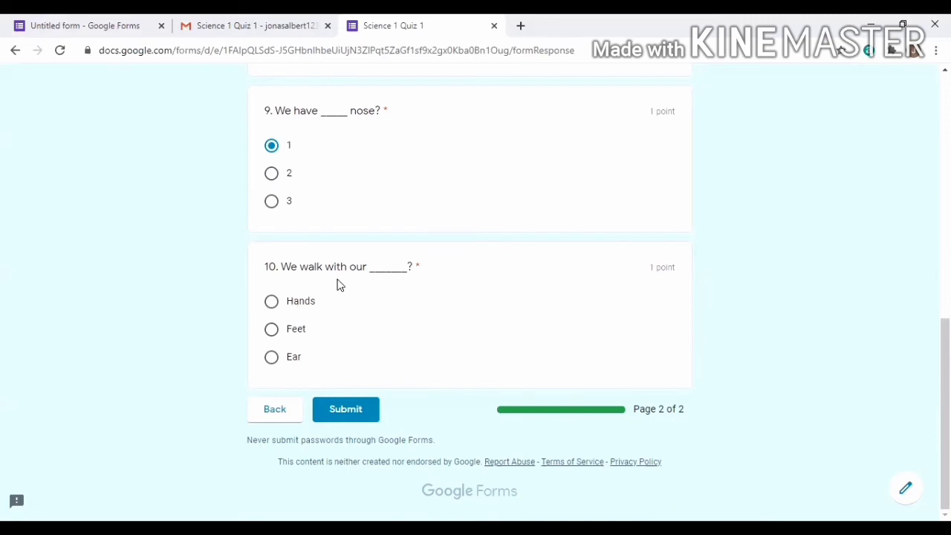
pyautogui.click(272, 304)
pyautogui.click(352, 415)
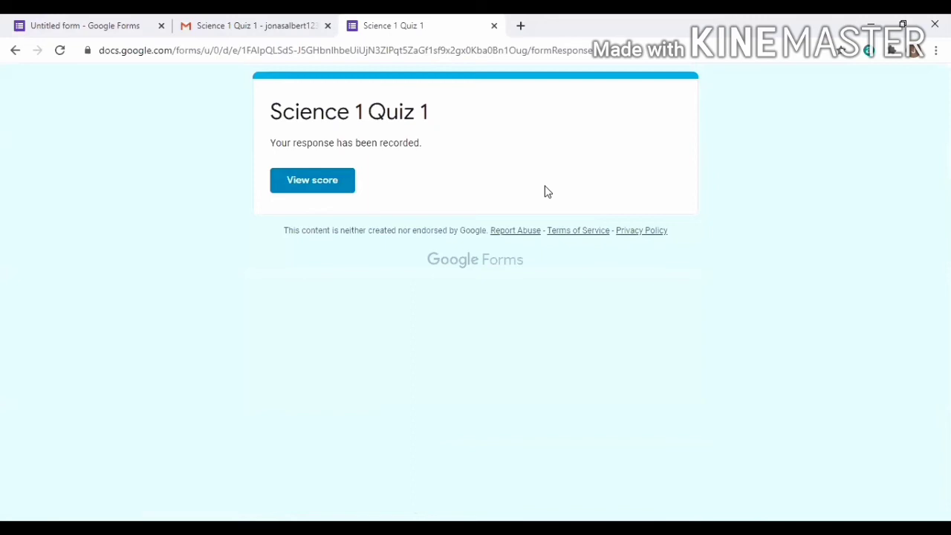
# Open the response's score view and review the marked answers
pyautogui.click(335, 184)
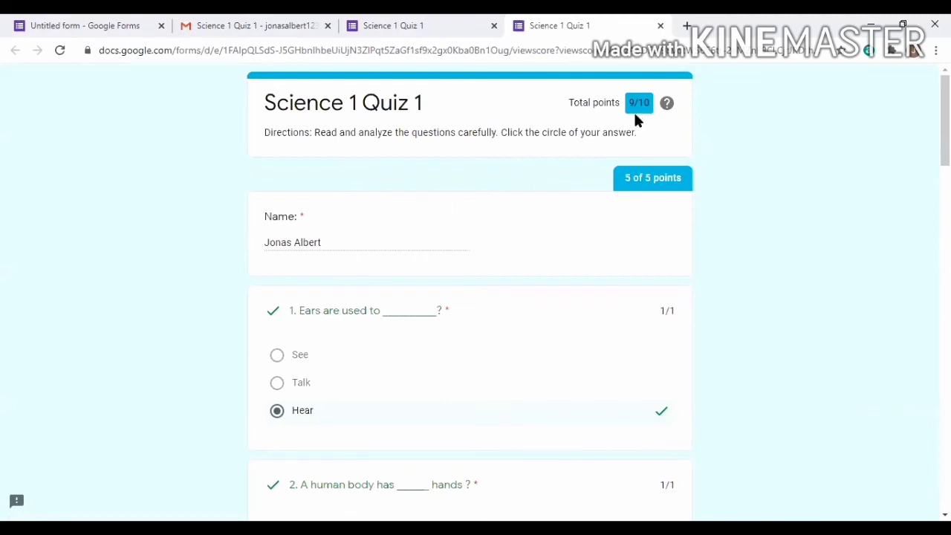
pyautogui.scroll(-3, 636, 119)
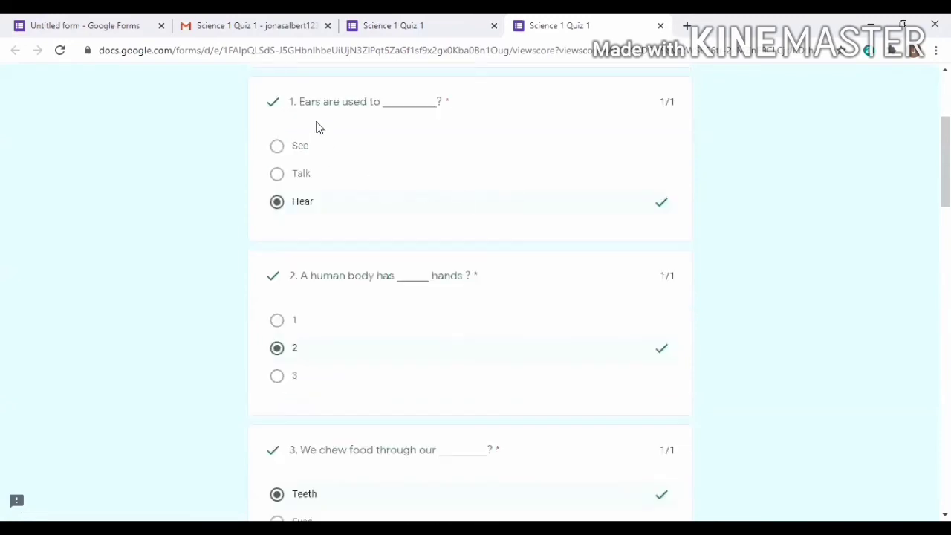
pyautogui.scroll(-1, 316, 127)
pyautogui.scroll(-1, 379, 162)
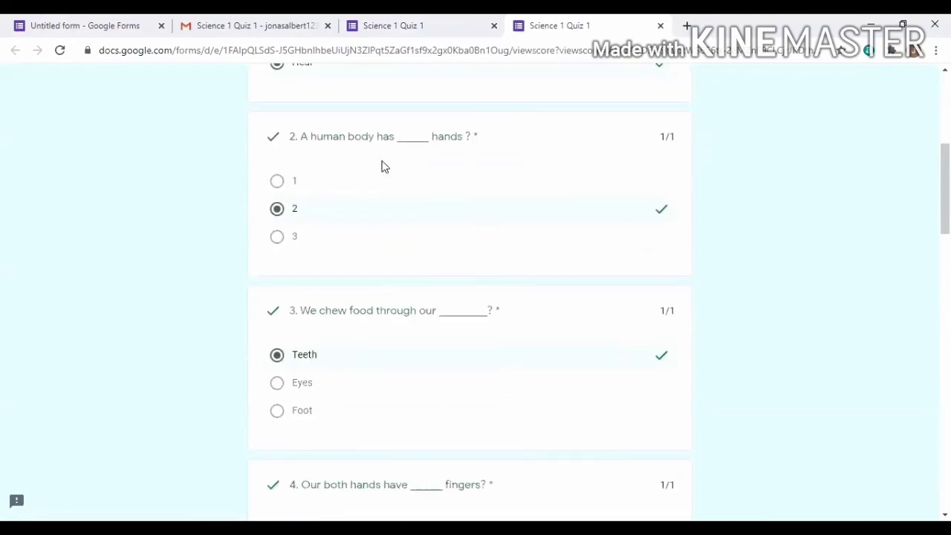
pyautogui.scroll(-5, 383, 165)
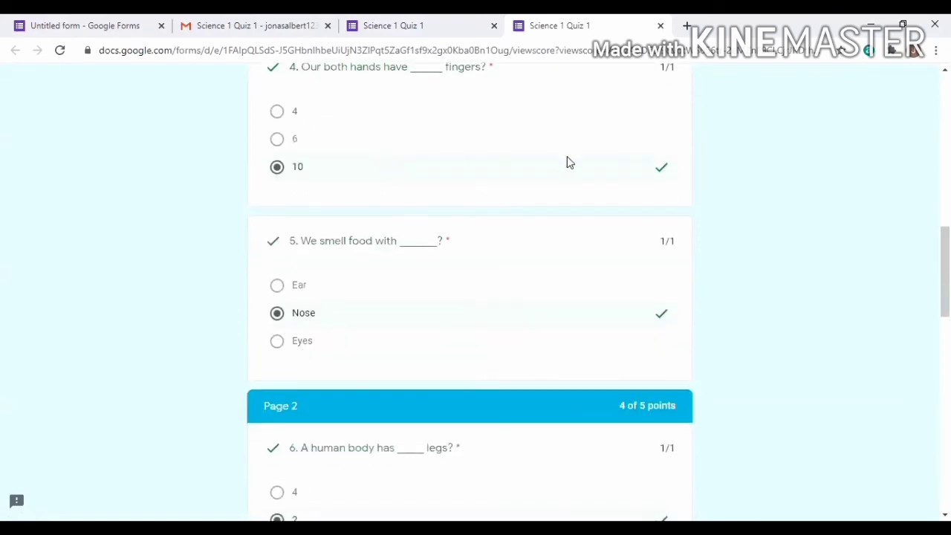
pyautogui.scroll(10, 568, 162)
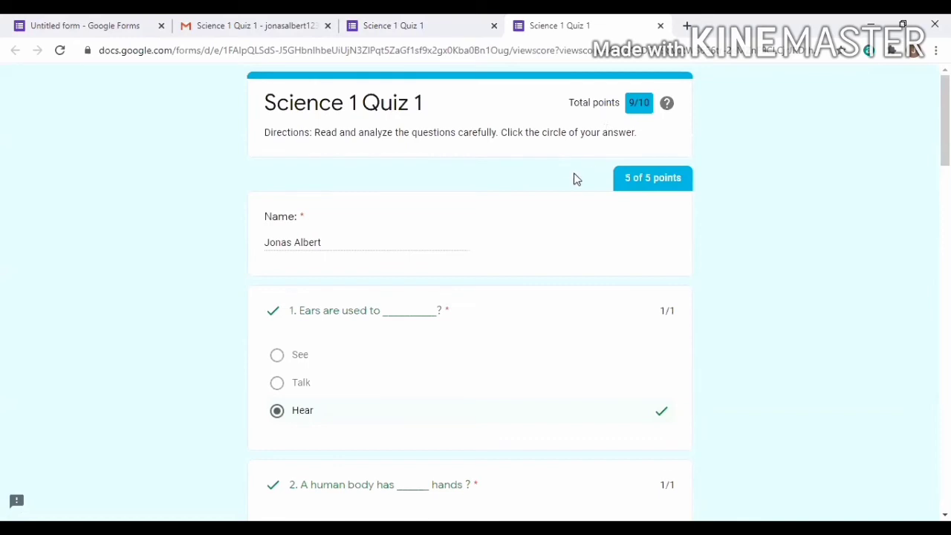
pyautogui.scroll(-3, 570, 182)
pyautogui.scroll(3, 569, 185)
pyautogui.scroll(-2, 573, 186)
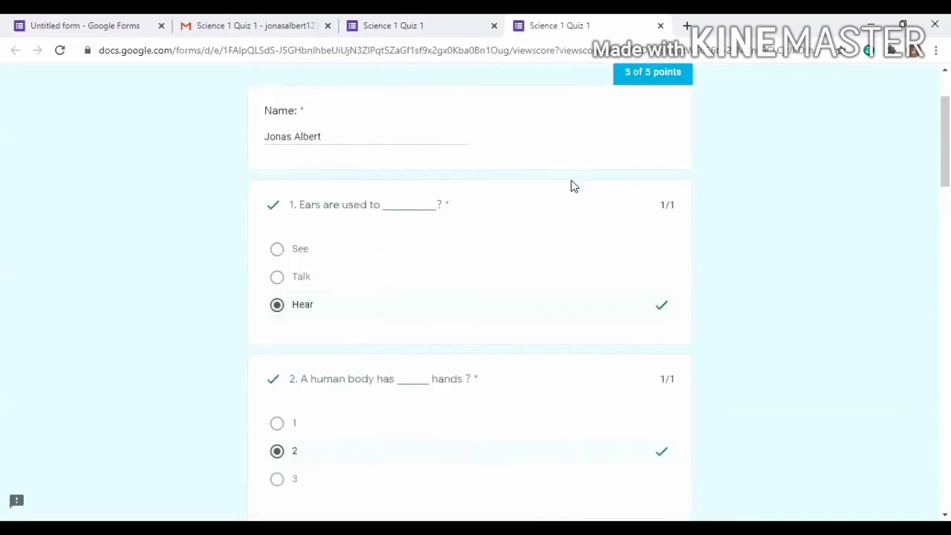
pyautogui.scroll(-5, 572, 185)
# Check question 10, marked wrong with Feet as correct, then close the score tab
pyautogui.scroll(4, 572, 186)
pyautogui.scroll(-1, 572, 186)
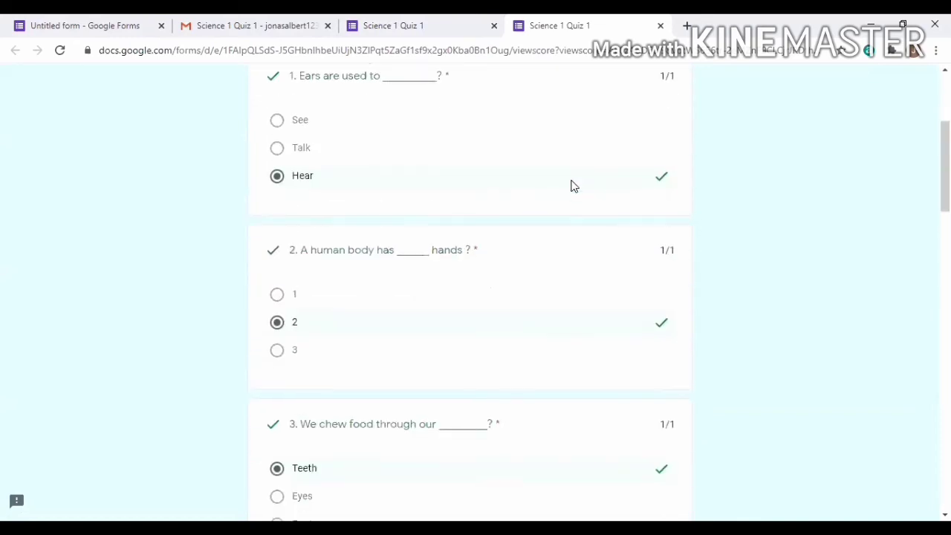
pyautogui.scroll(-4, 572, 186)
pyautogui.scroll(-3, 571, 185)
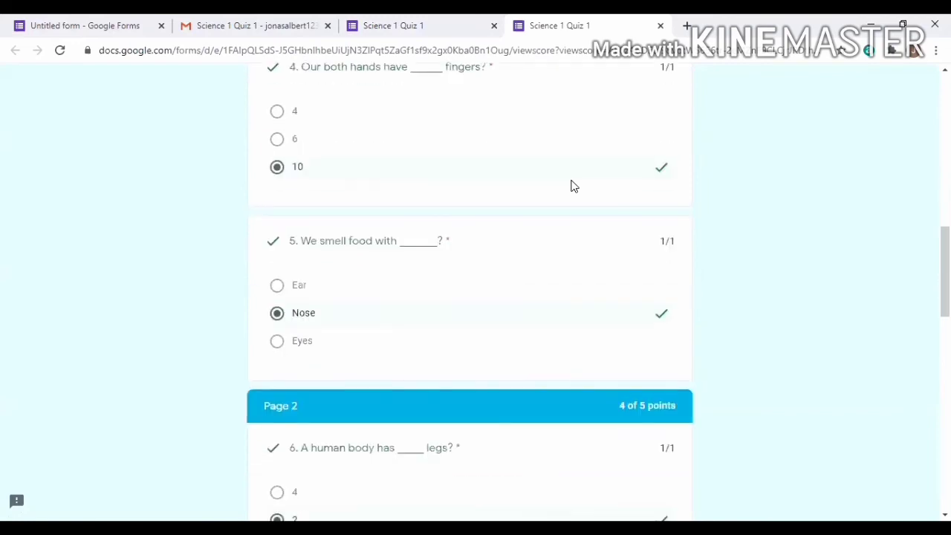
pyautogui.scroll(-2, 571, 186)
pyautogui.scroll(-3, 571, 186)
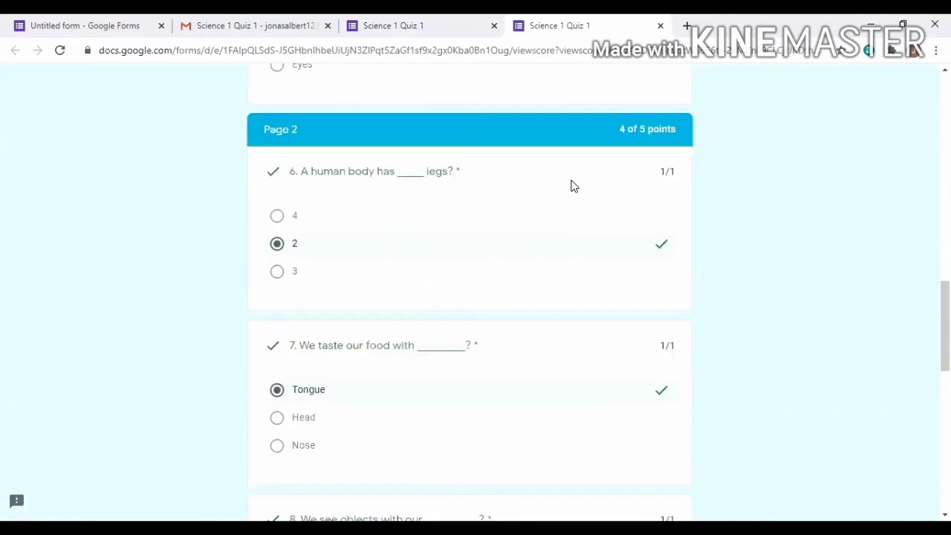
pyautogui.scroll(-2, 407, 164)
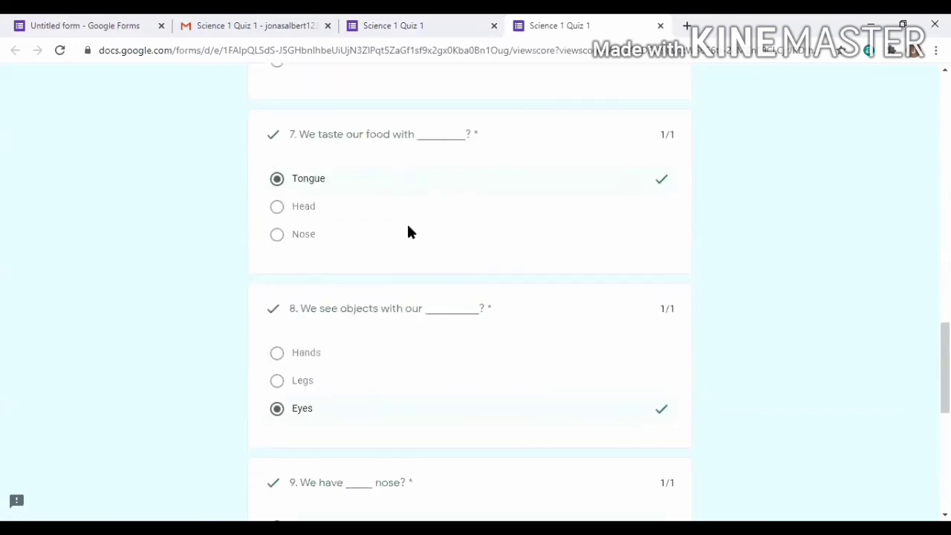
pyautogui.scroll(-2, 411, 236)
pyautogui.scroll(-5, 413, 297)
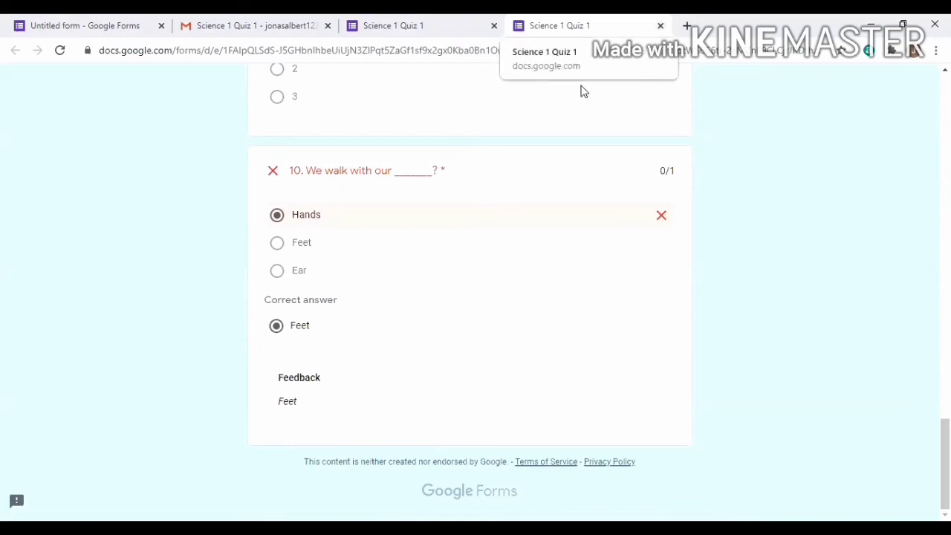
pyautogui.hotkey('ctrl', 'w')
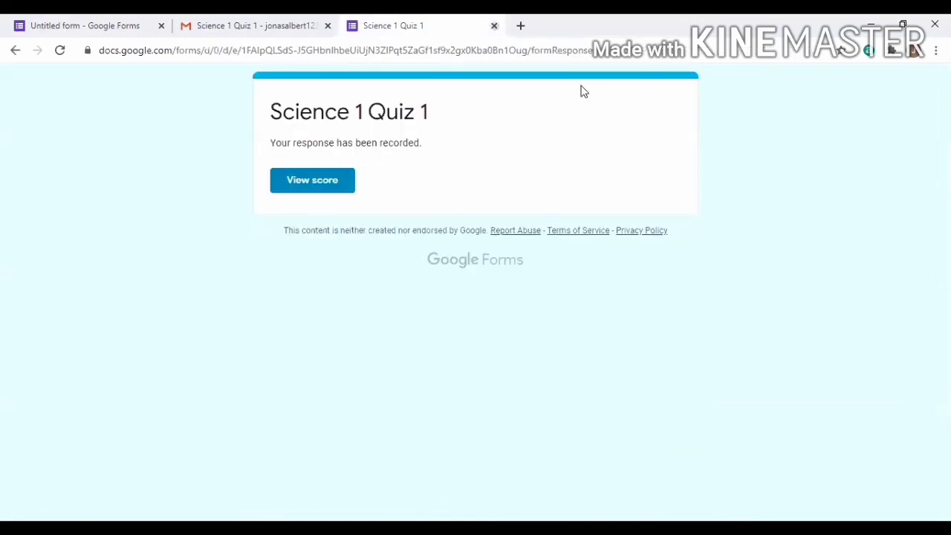
# Close the quiz and Gmail tabs, then copy the form's share link from Send form
pyautogui.hotkey('ctrl', 'w')
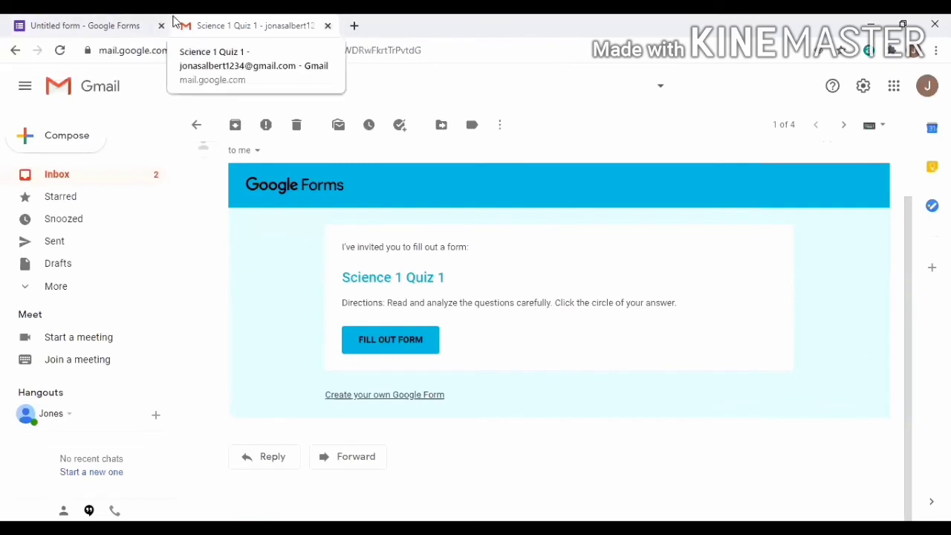
pyautogui.hotkey('ctrl', 'w')
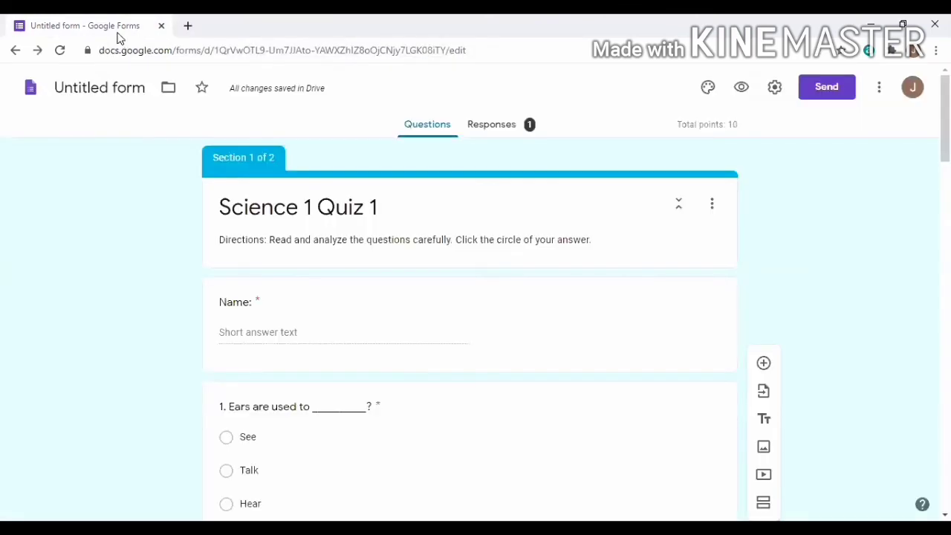
pyautogui.click(822, 100)
pyautogui.click(419, 191)
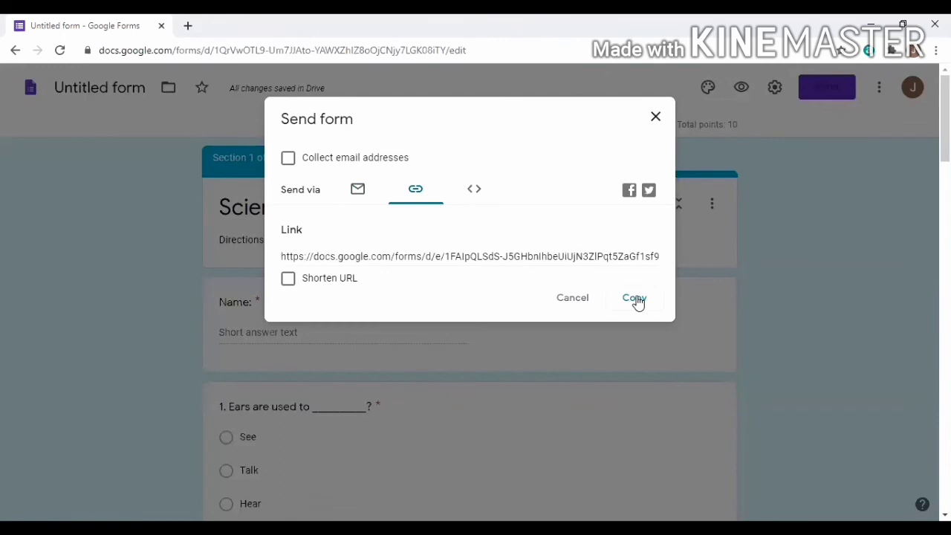
pyautogui.click(636, 300)
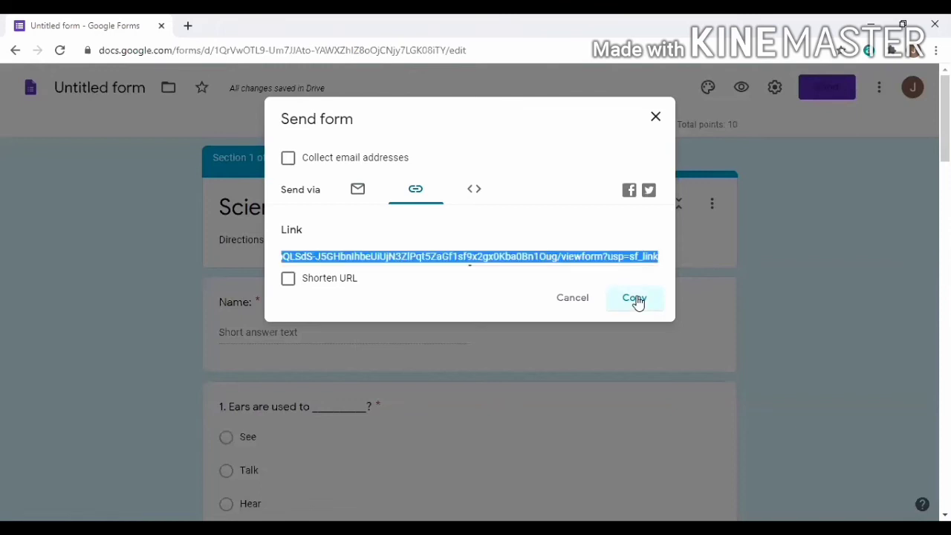
# Load the copied link in a new tab, see 'You've already responded', then return to the editor
pyautogui.click(190, 28)
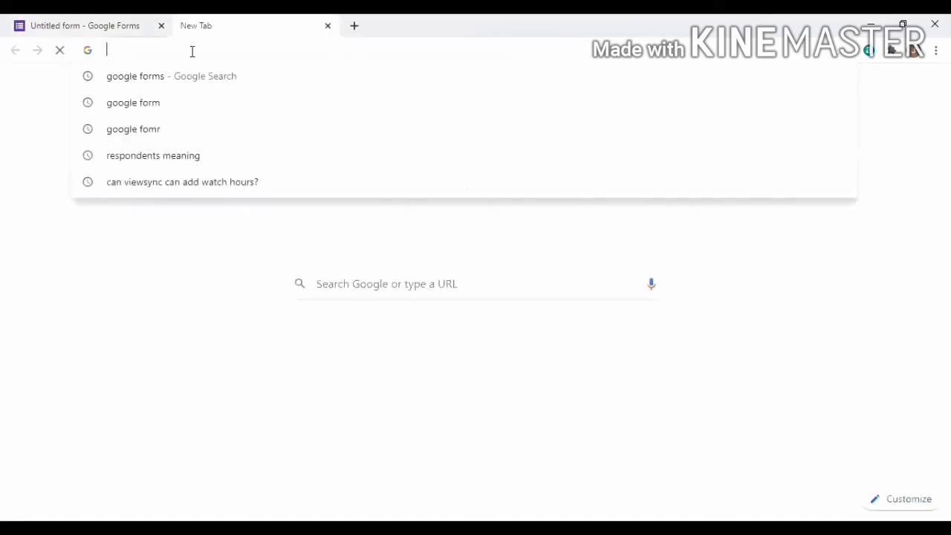
pyautogui.hotkey('ctrl', 'v')
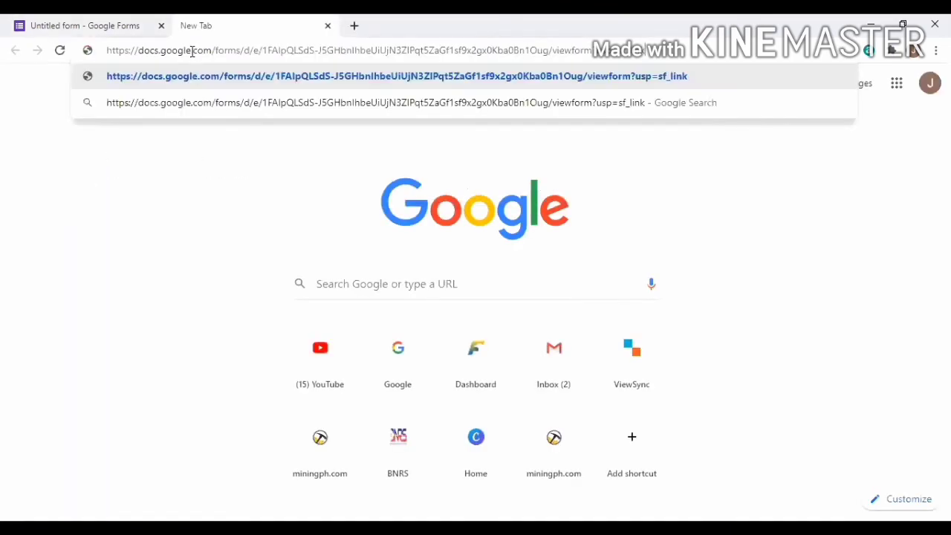
pyautogui.press('Return')
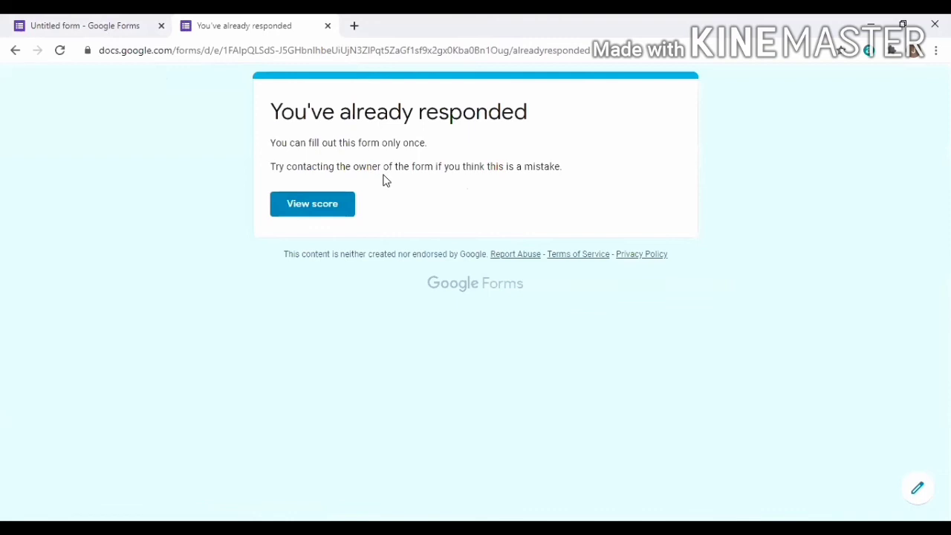
pyautogui.click(112, 30)
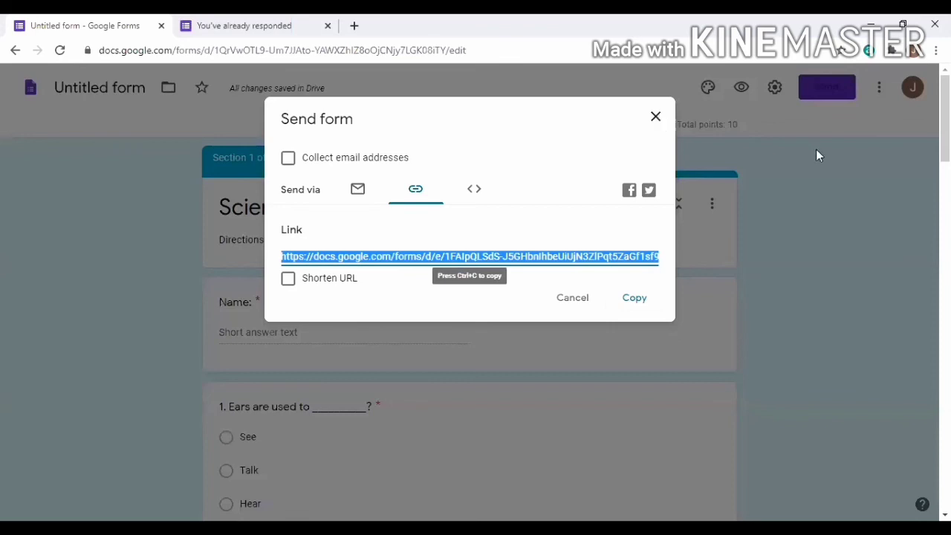
# Re-copy the form link, close the Send form dialog and the already-responded tab
pyautogui.click(640, 301)
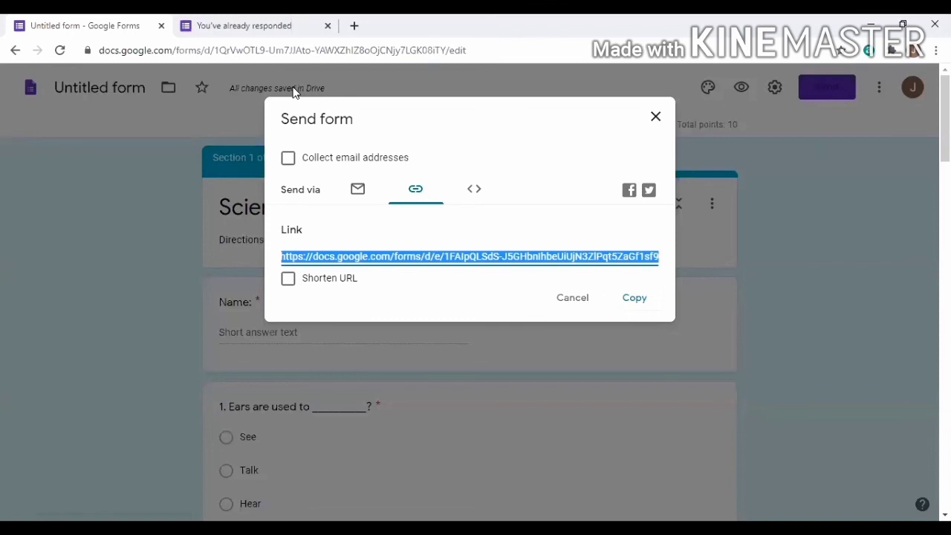
pyautogui.click(657, 118)
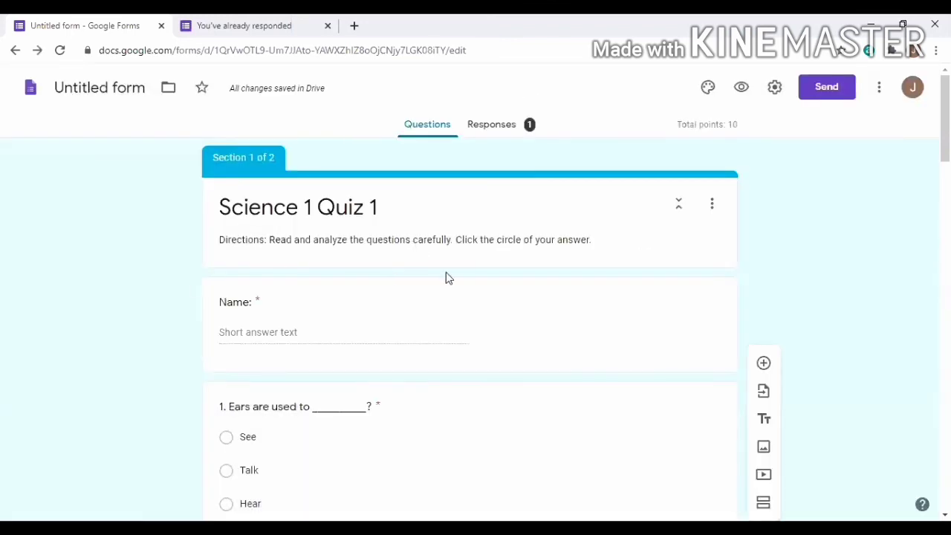
pyautogui.scroll(-3, 528, 283)
pyautogui.scroll(-7, 545, 276)
pyautogui.scroll(1, 546, 276)
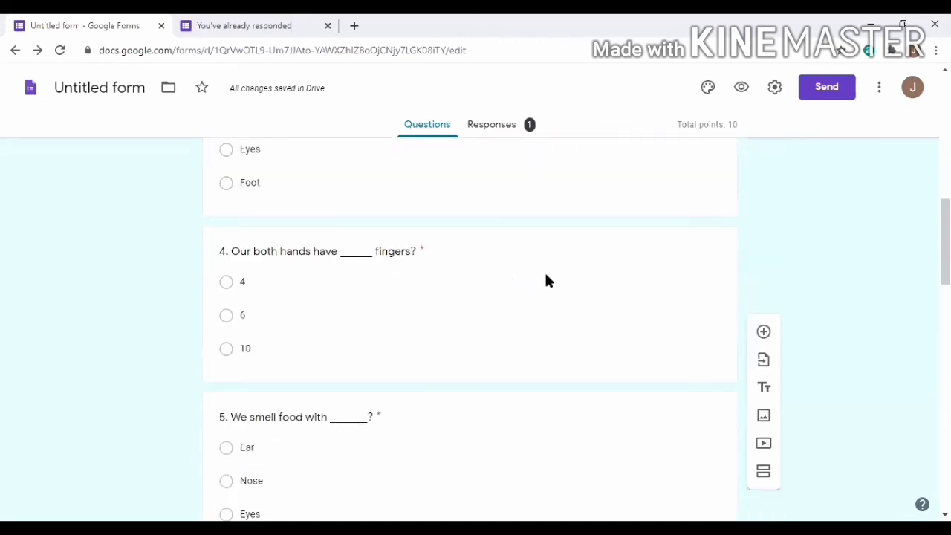
pyautogui.scroll(-7, 546, 279)
pyautogui.scroll(5, 546, 279)
pyautogui.scroll(4, 402, 181)
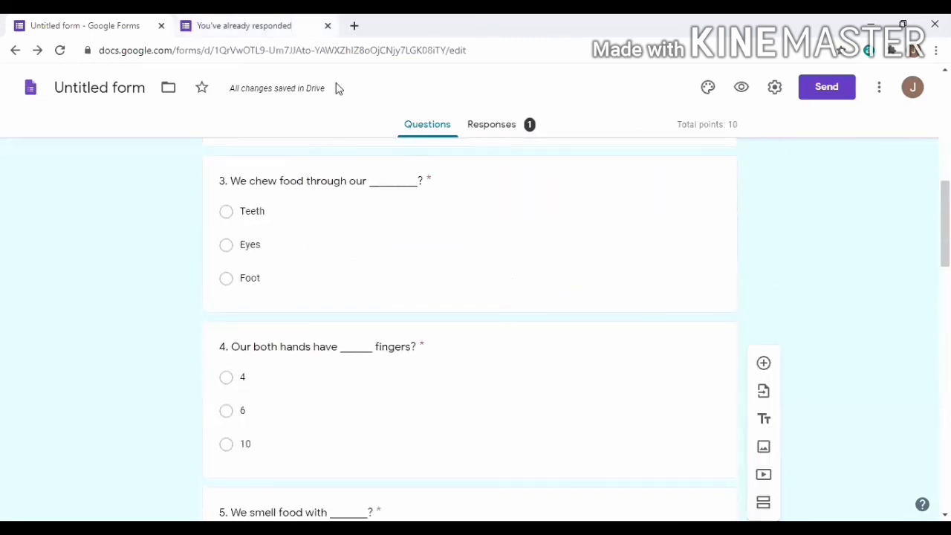
pyautogui.click(328, 25)
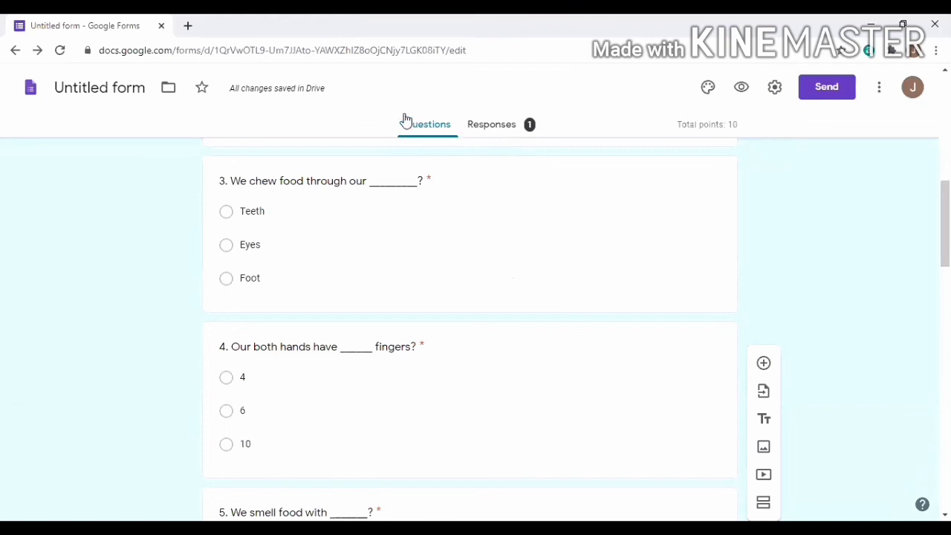
pyautogui.click(497, 132)
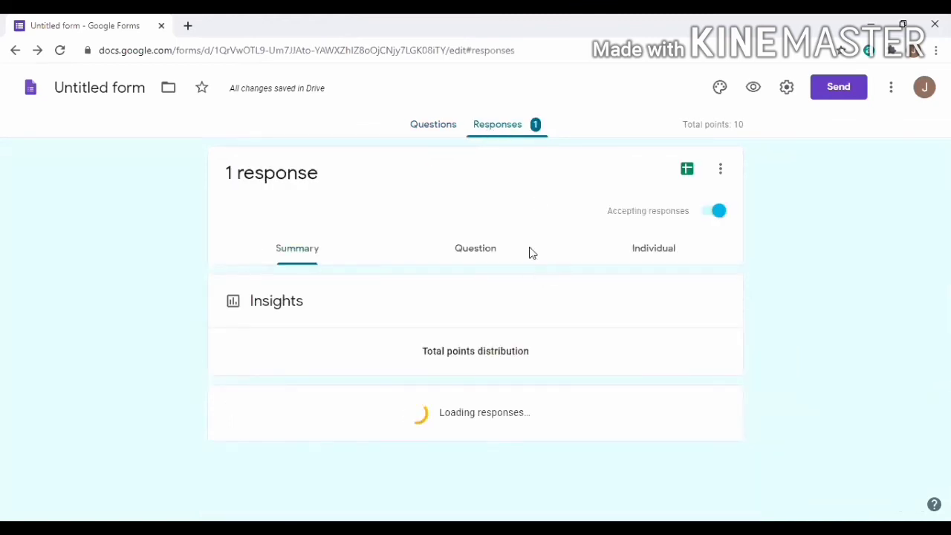
pyautogui.scroll(-1, 532, 254)
pyautogui.scroll(-1, 532, 253)
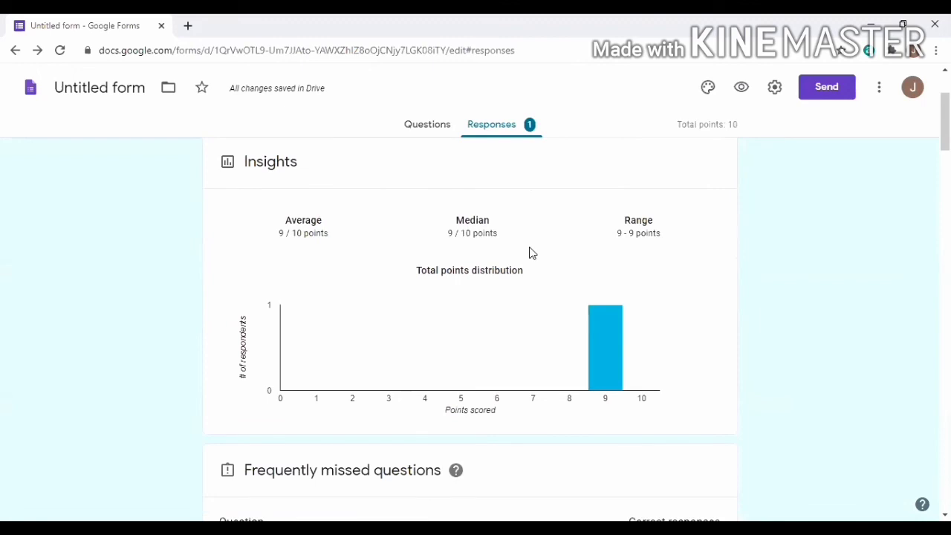
pyautogui.scroll(-2, 532, 253)
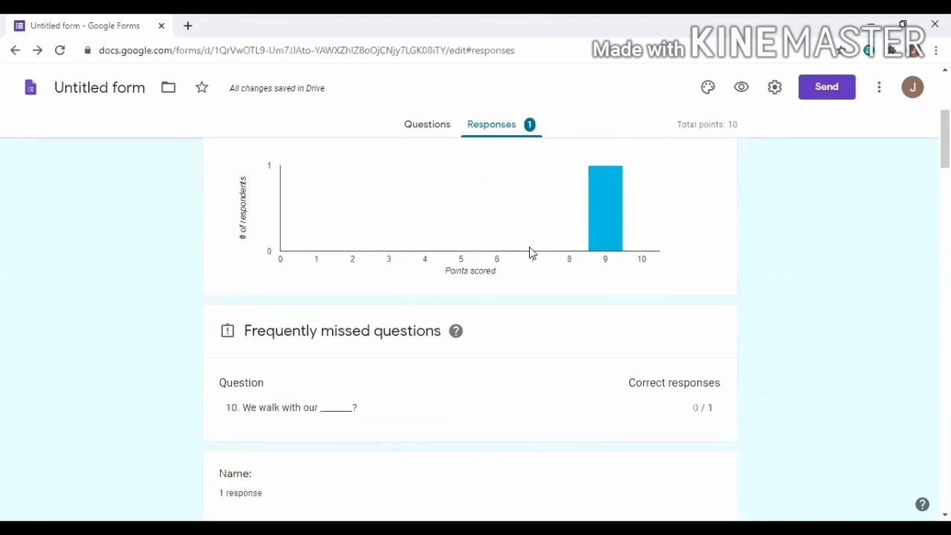
pyautogui.scroll(3, 532, 254)
pyautogui.click(460, 186)
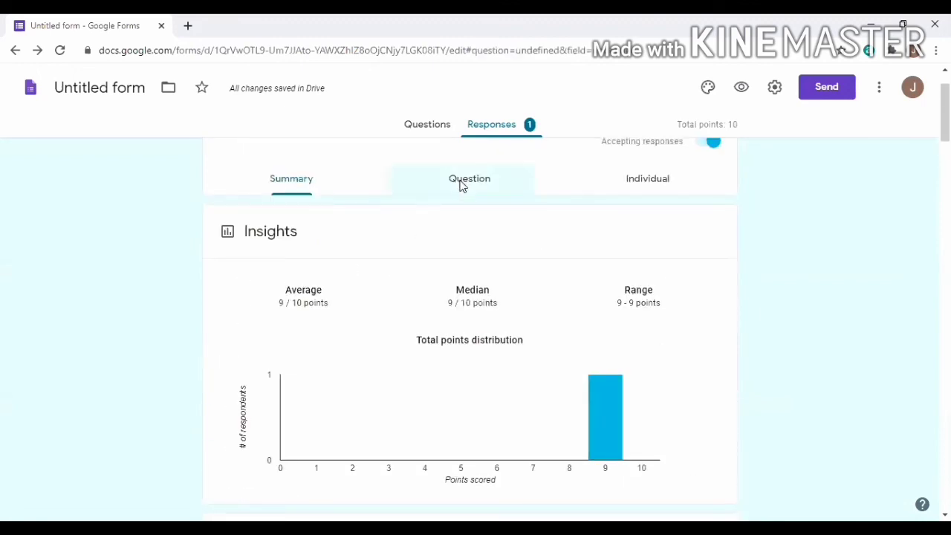
pyautogui.click(301, 251)
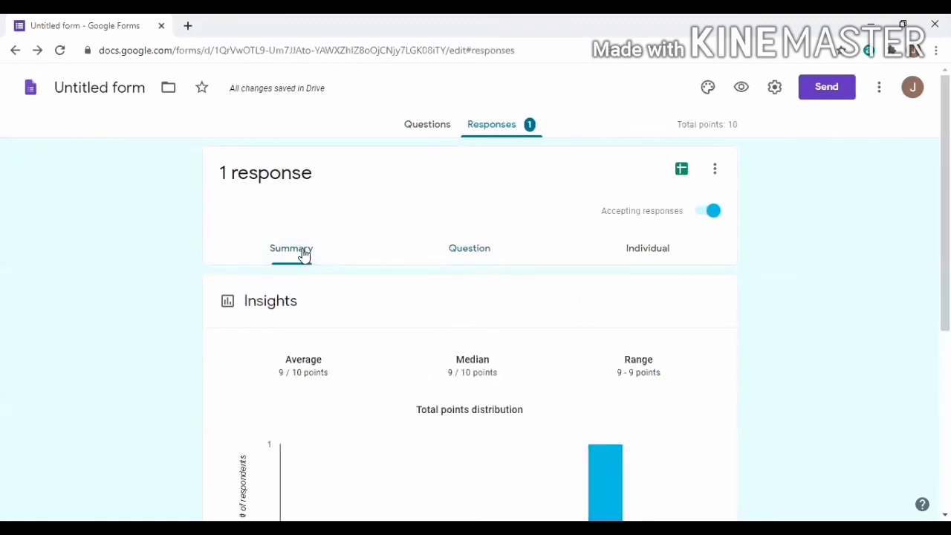
pyautogui.scroll(-5, 303, 253)
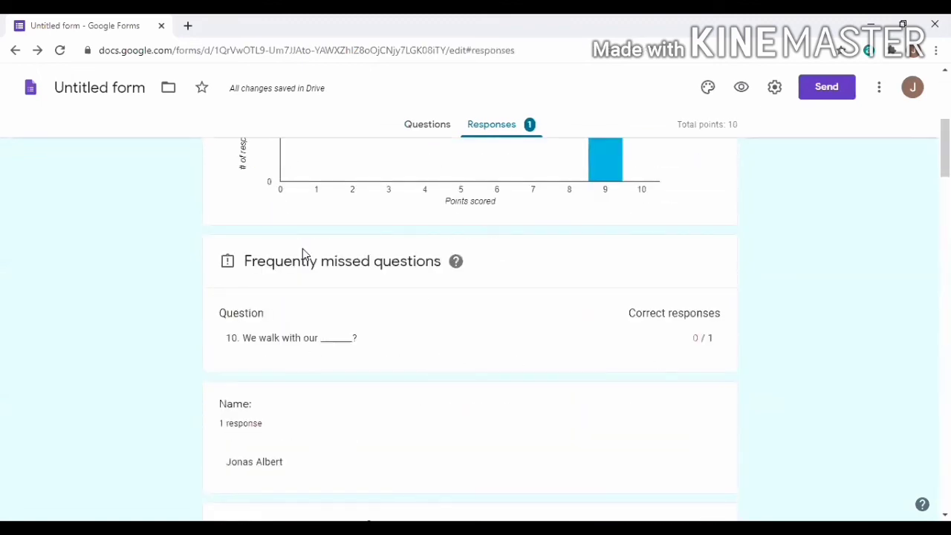
pyautogui.scroll(-4, 303, 250)
pyautogui.scroll(9, 357, 201)
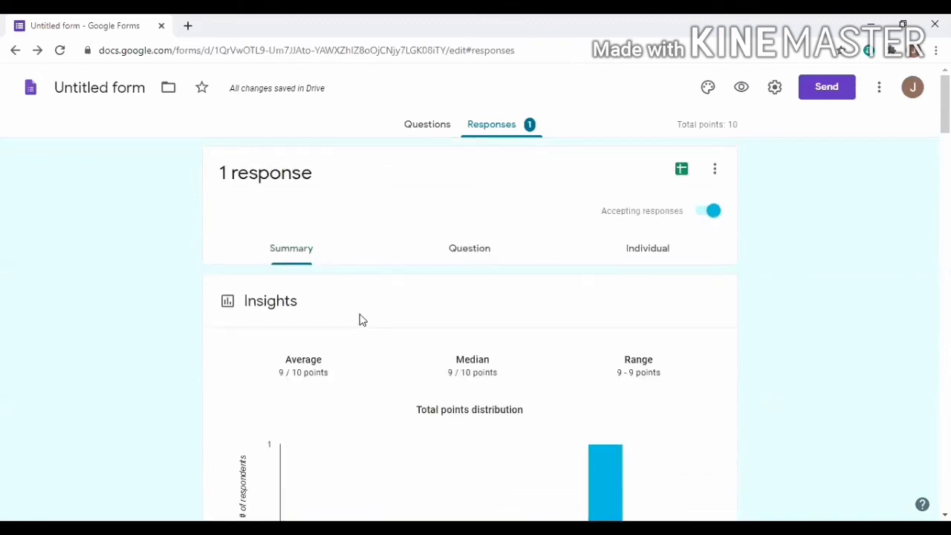
pyautogui.scroll(-3, 361, 319)
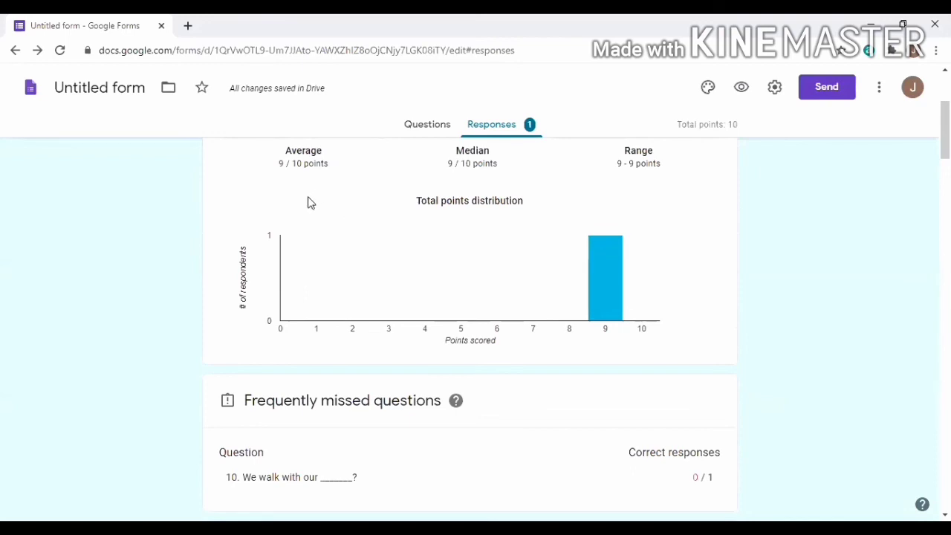
pyautogui.scroll(-3, 457, 343)
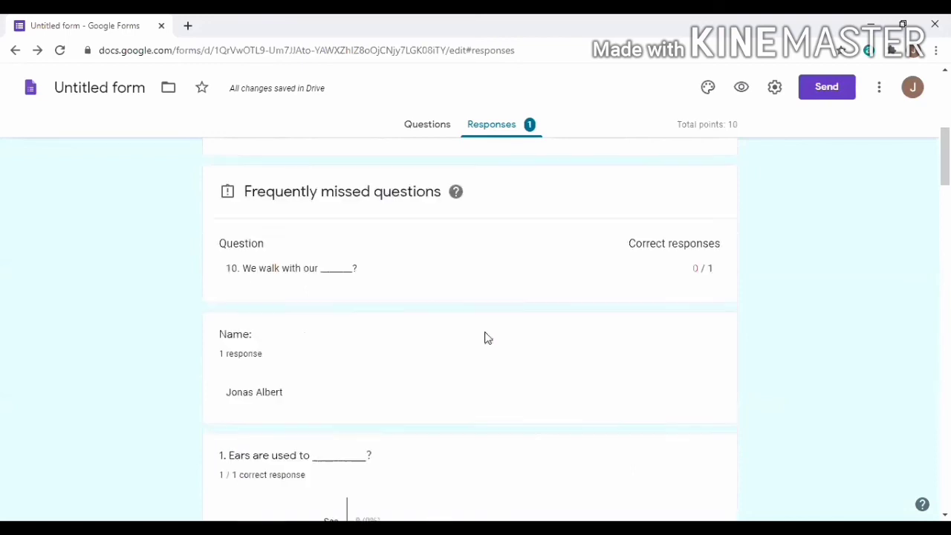
pyautogui.scroll(-2, 486, 338)
pyautogui.scroll(2, 671, 246)
pyautogui.scroll(-1, 456, 277)
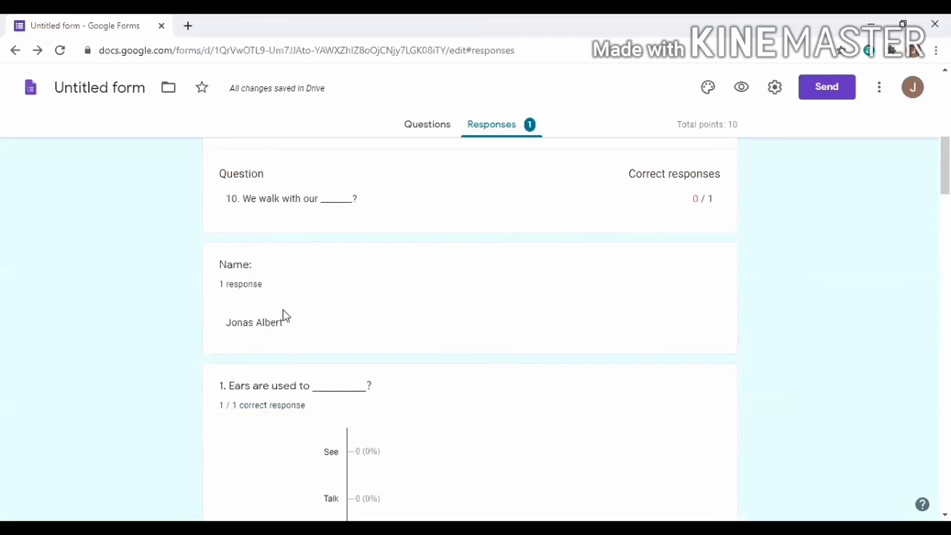
pyautogui.scroll(-2, 283, 316)
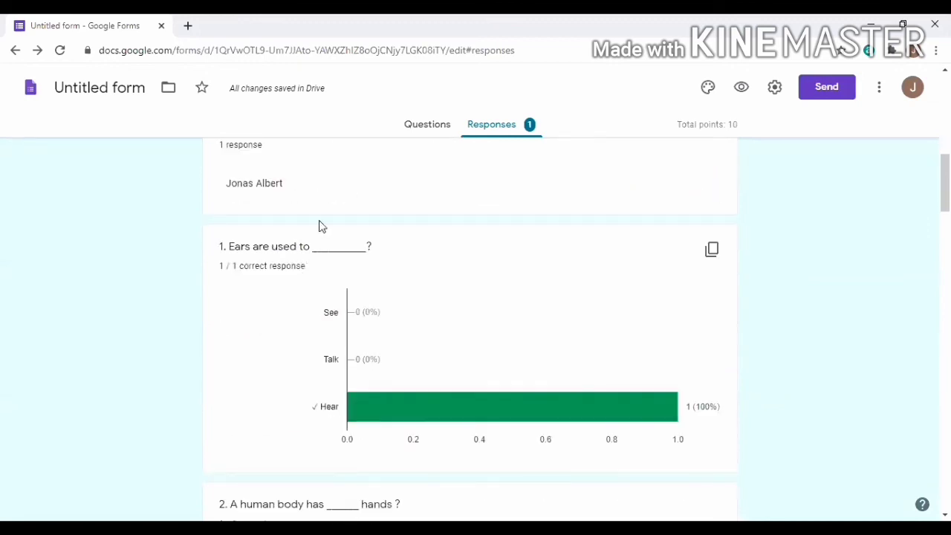
pyautogui.scroll(-1, 324, 206)
pyautogui.scroll(-4, 323, 206)
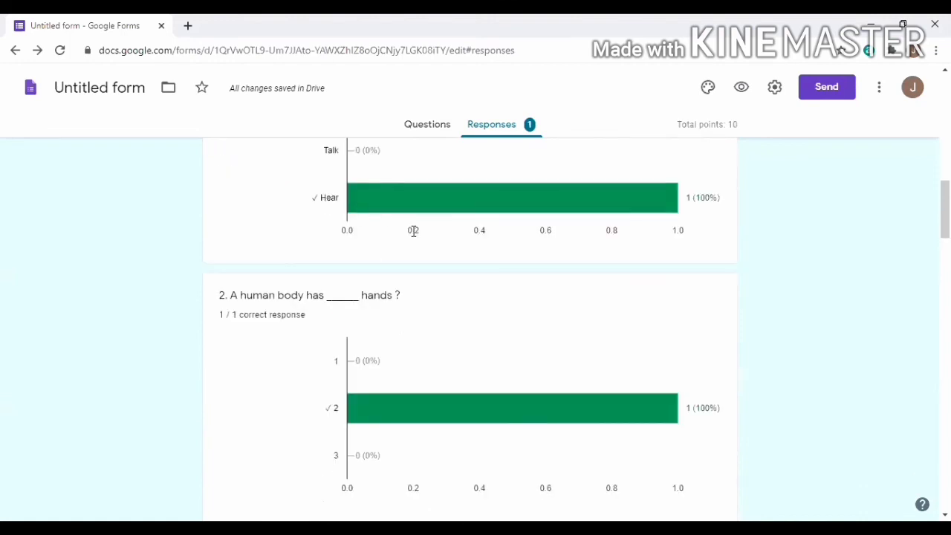
pyautogui.scroll(13, 420, 266)
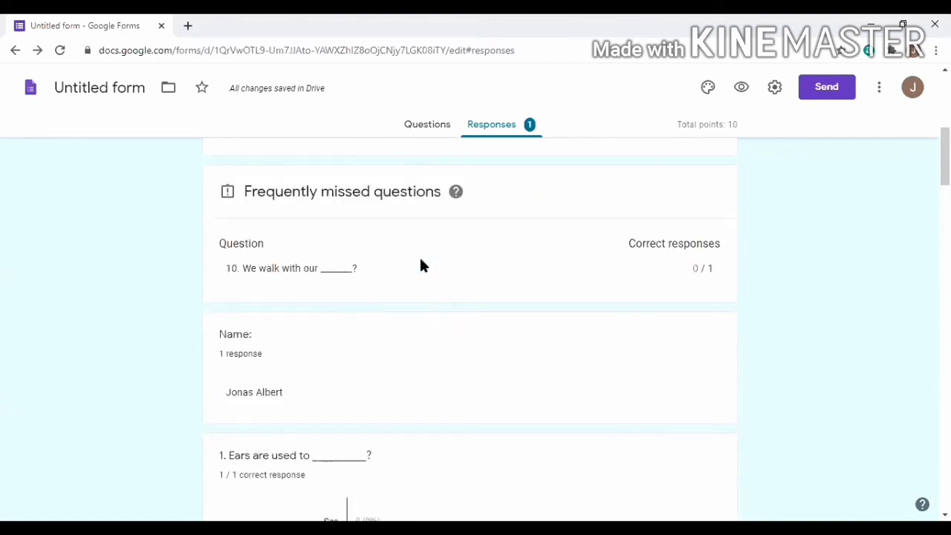
pyautogui.scroll(1, 420, 265)
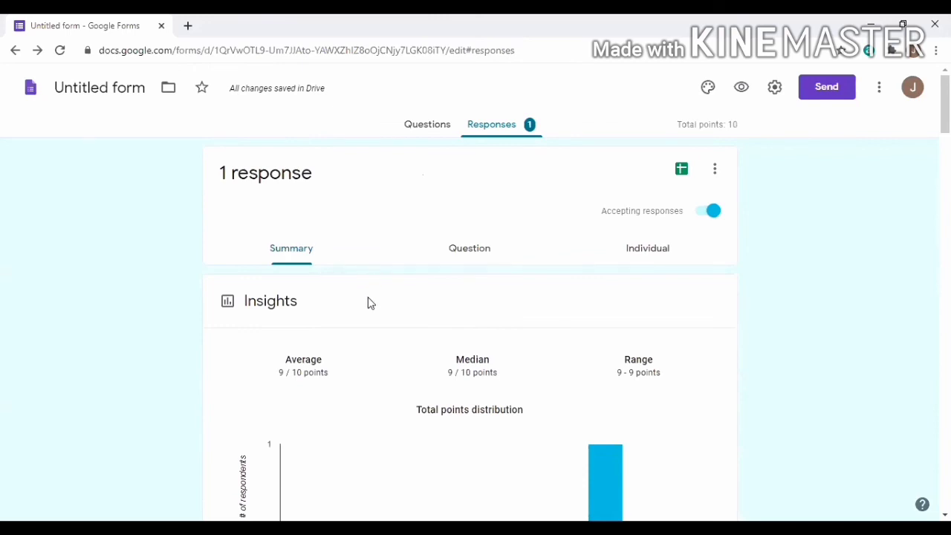
# Show responses by question and step forward to question 3, answered Teeth correctly
pyautogui.click(467, 255)
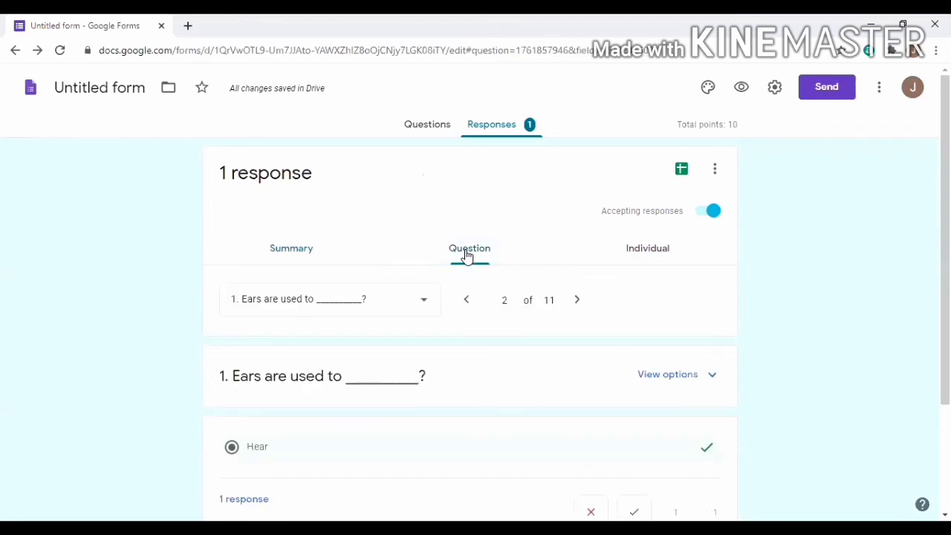
pyautogui.scroll(-2, 457, 282)
pyautogui.scroll(2, 454, 287)
pyautogui.scroll(-2, 355, 385)
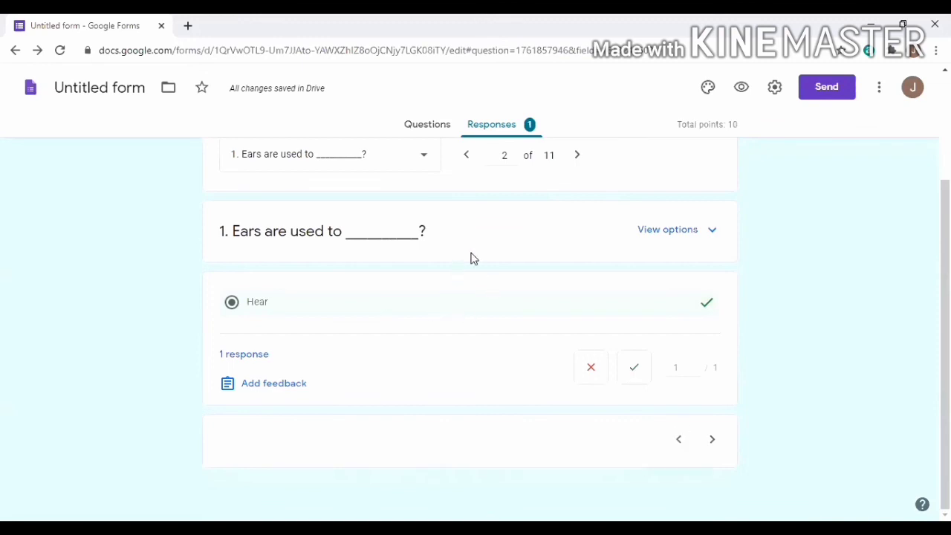
pyautogui.scroll(1, 508, 188)
pyautogui.click(576, 229)
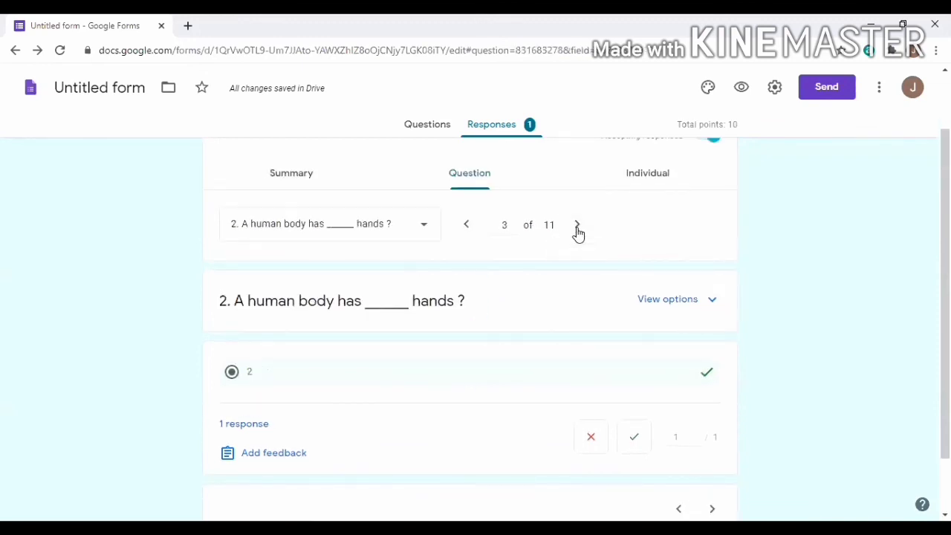
pyautogui.click(577, 226)
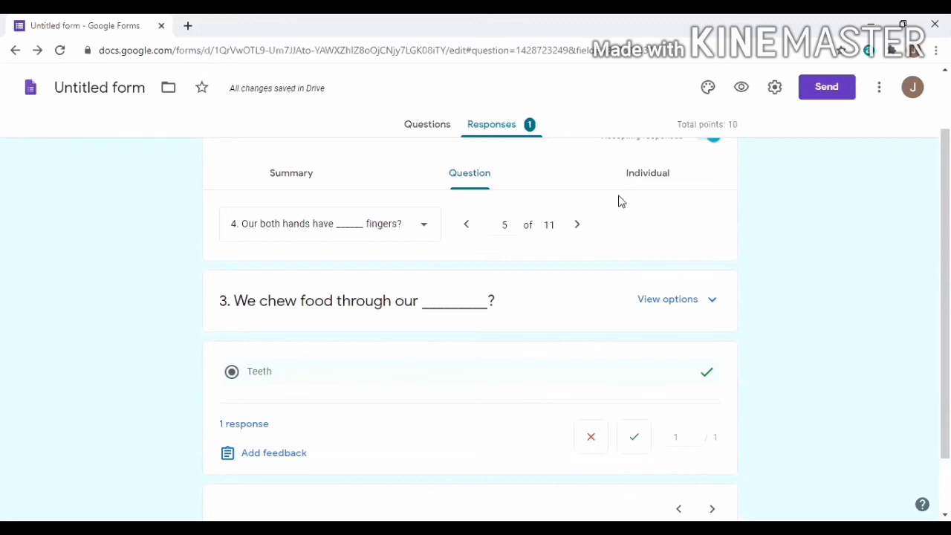
# Review the respondent's individual 9/10 graded submission
pyautogui.click(644, 174)
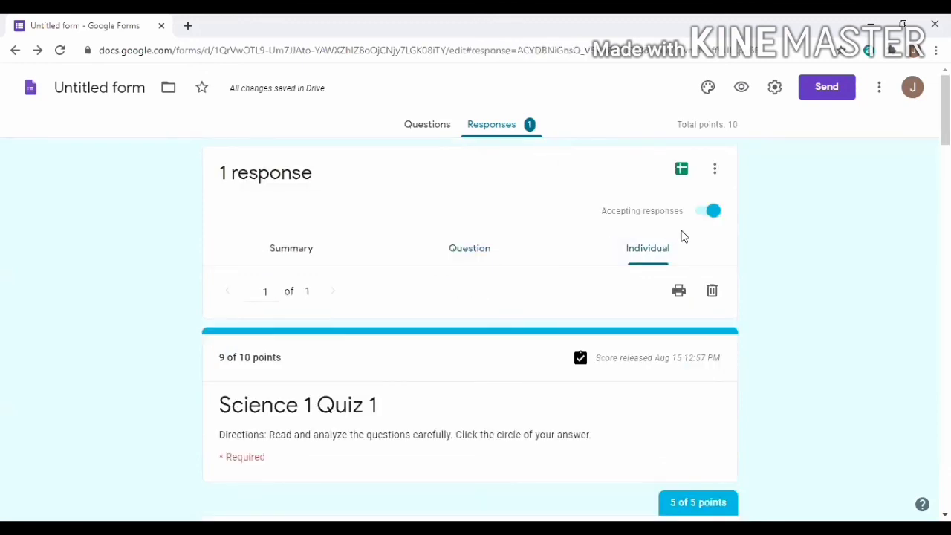
pyautogui.scroll(-3, 684, 236)
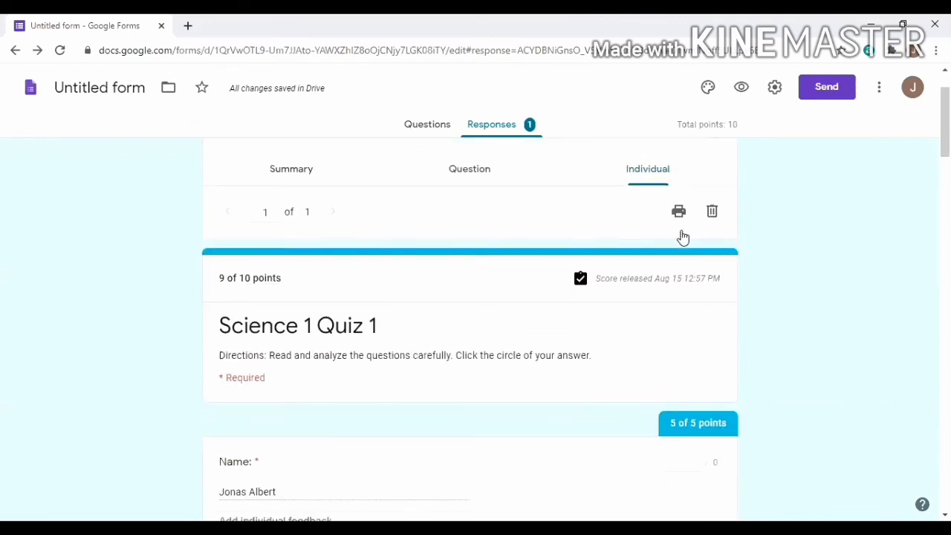
pyautogui.scroll(-2, 559, 298)
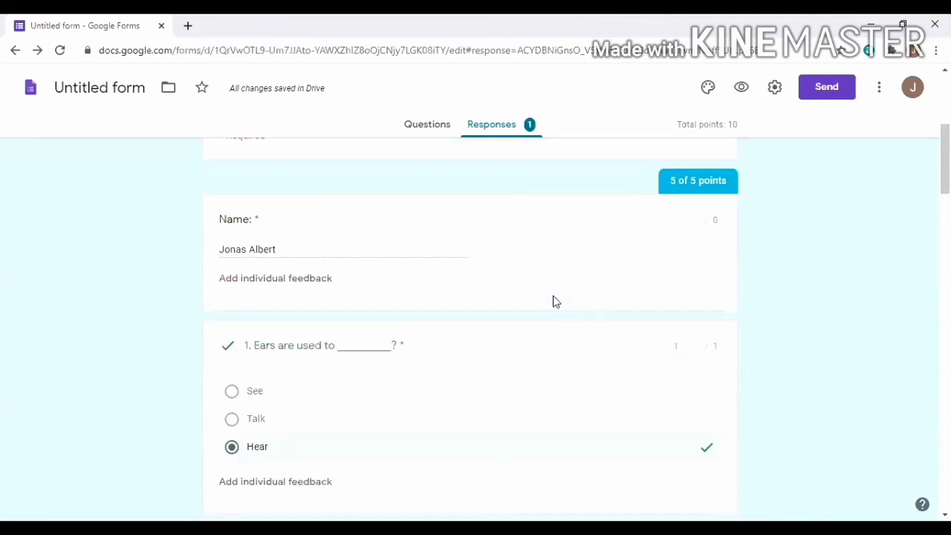
pyautogui.scroll(3, 554, 302)
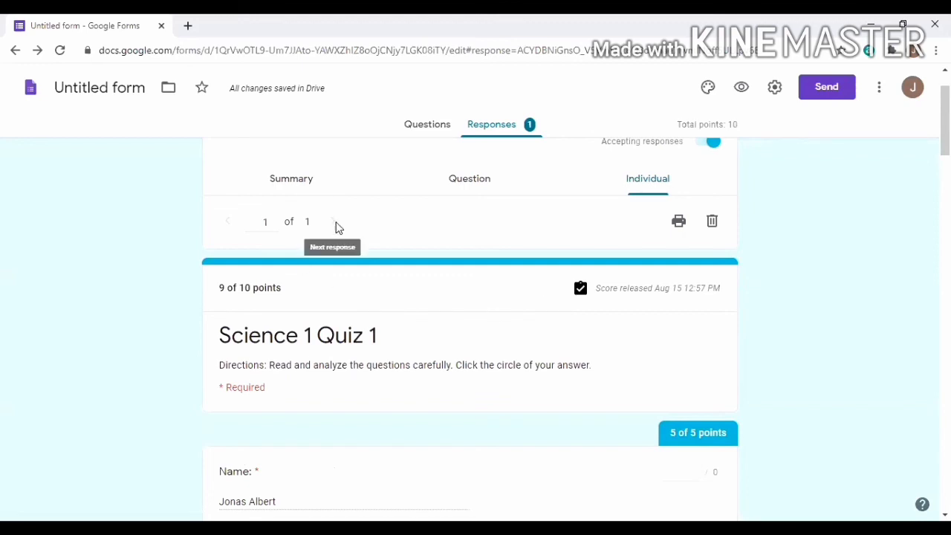
pyautogui.scroll(-4, 336, 228)
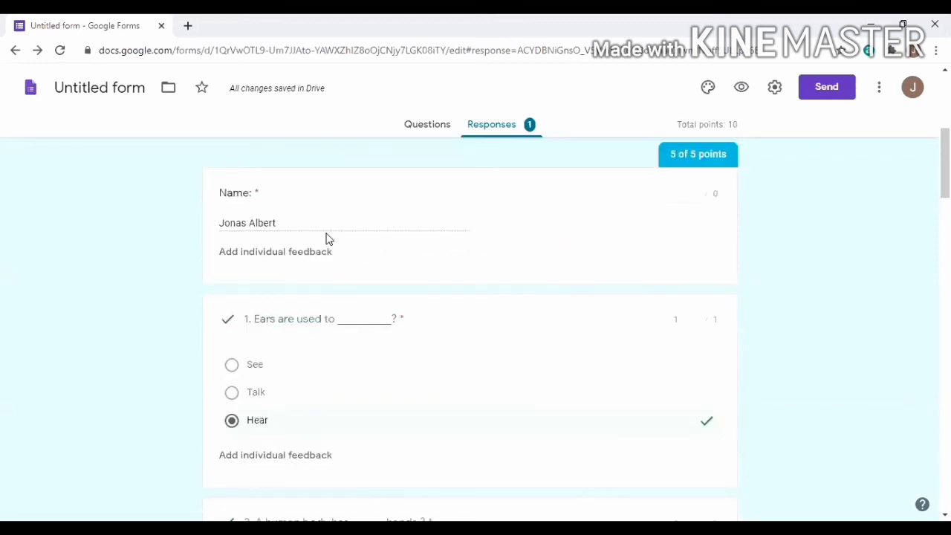
pyautogui.scroll(-11, 328, 238)
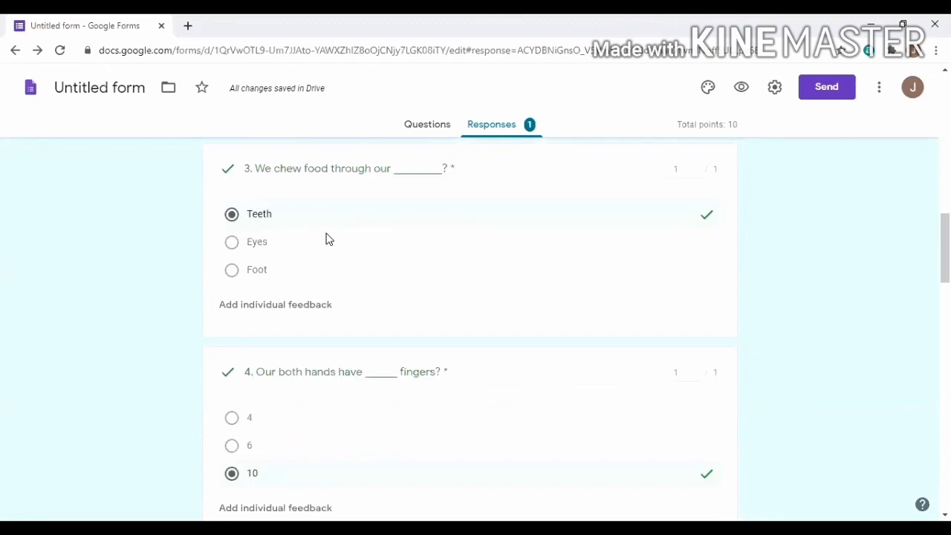
pyautogui.scroll(14, 329, 238)
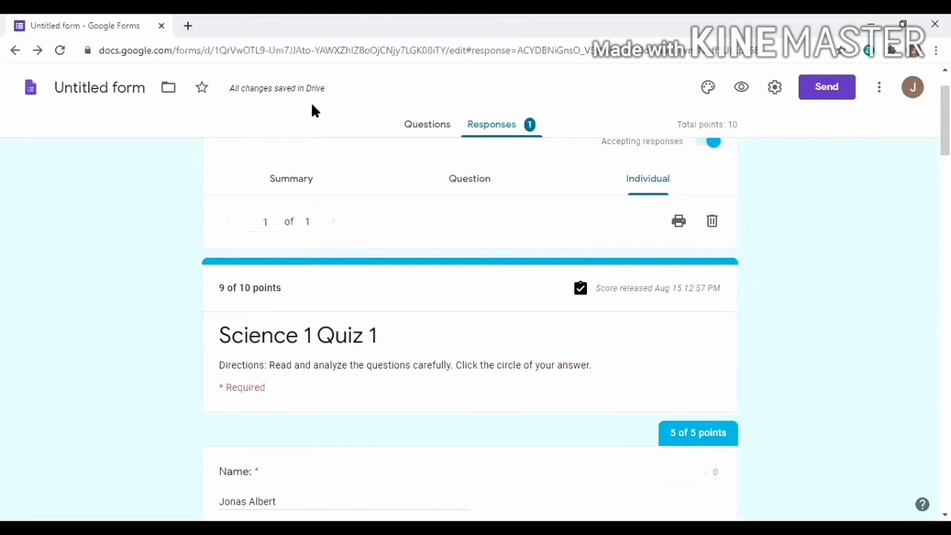
# Go back to the Summary view showing the 9-point distribution and question 10 at 0/1
pyautogui.click(307, 181)
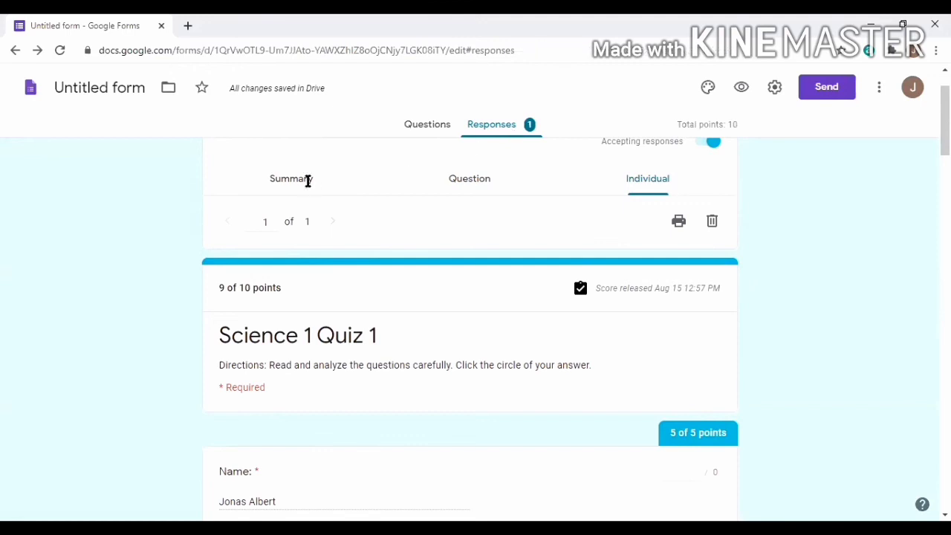
pyautogui.scroll(-3, 444, 301)
pyautogui.scroll(-2, 443, 300)
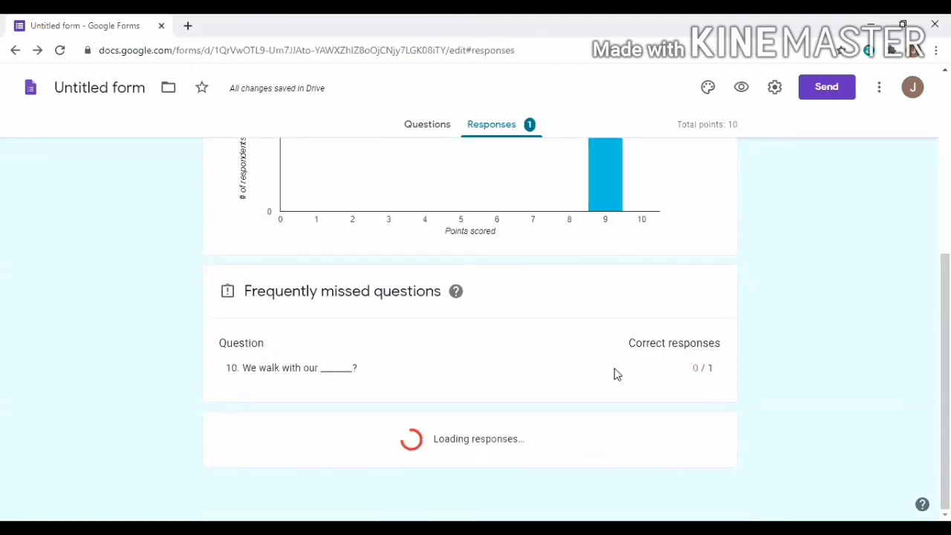